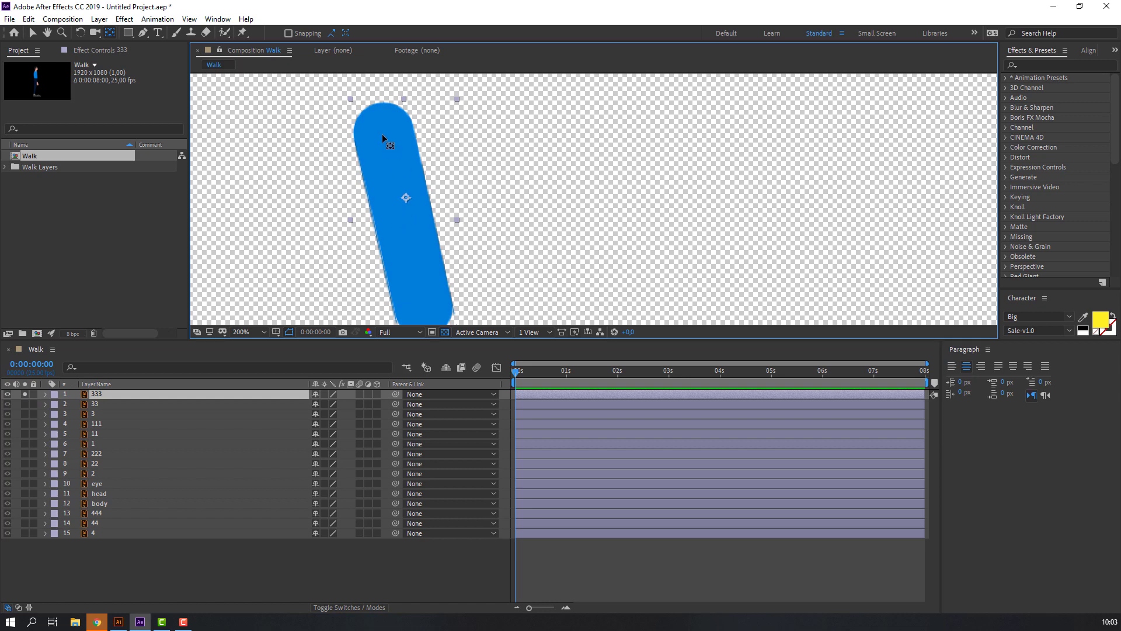
- Turn off solo for upper-arm layer 333, and solo the front-leg layers 111, 11 and 1 together
click(24, 394)
scroll(465, 217, down, 1)
drag(485, 243, 392, 168)
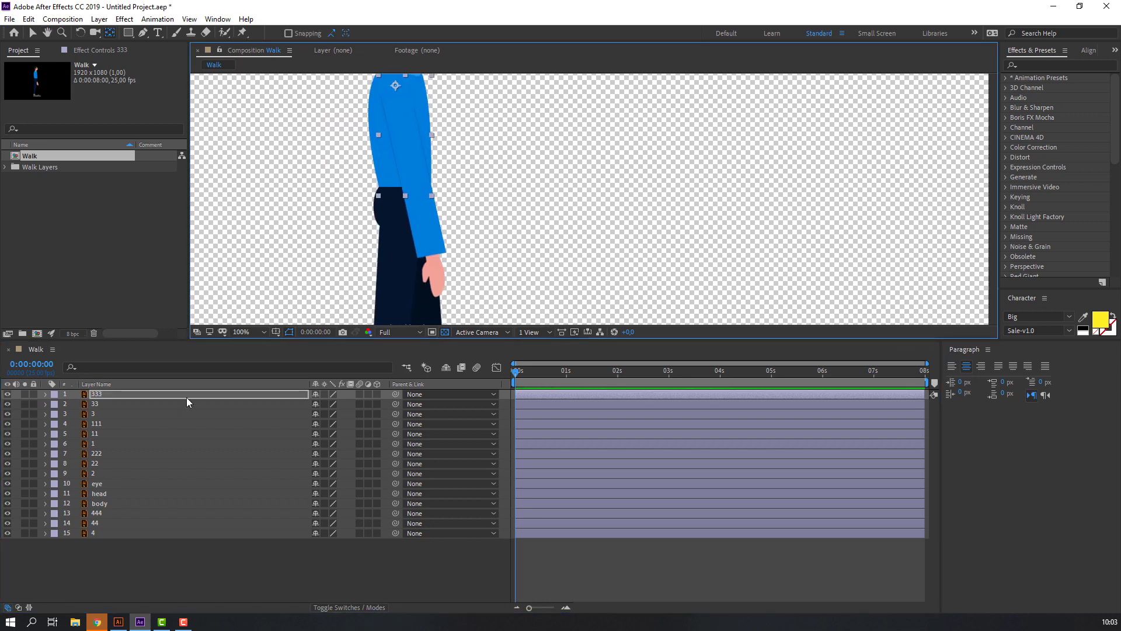
click(94, 424)
shift+click(109, 443)
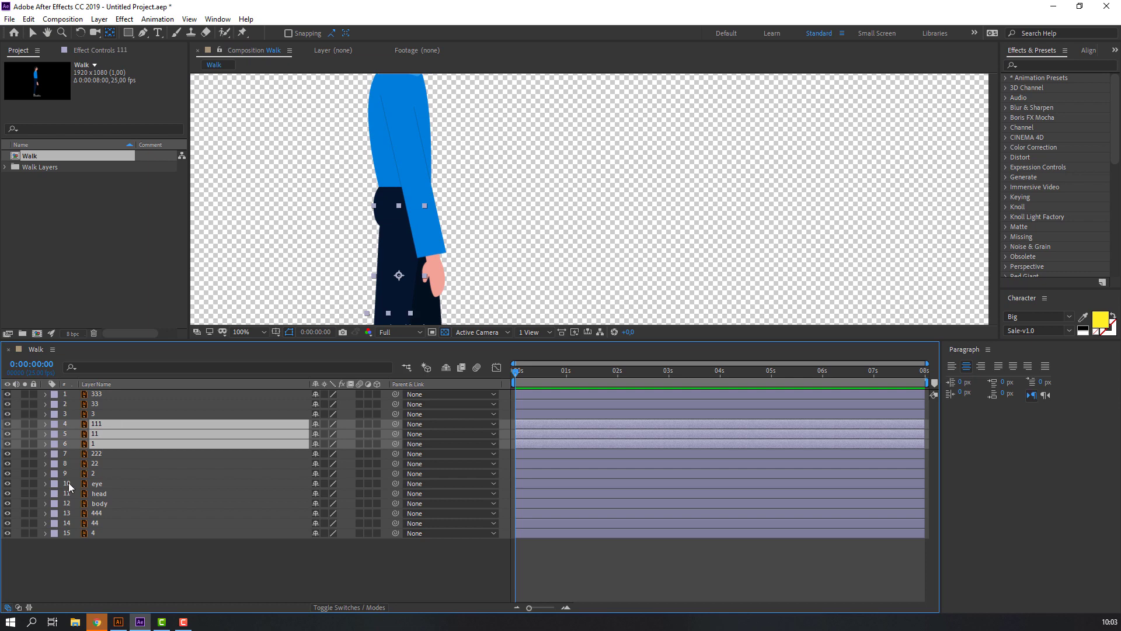
click(24, 424)
- Move the anchor point of thigh layer 111 up to the hip joint at the rounded upper end of the thigh
drag(279, 292, 310, 204)
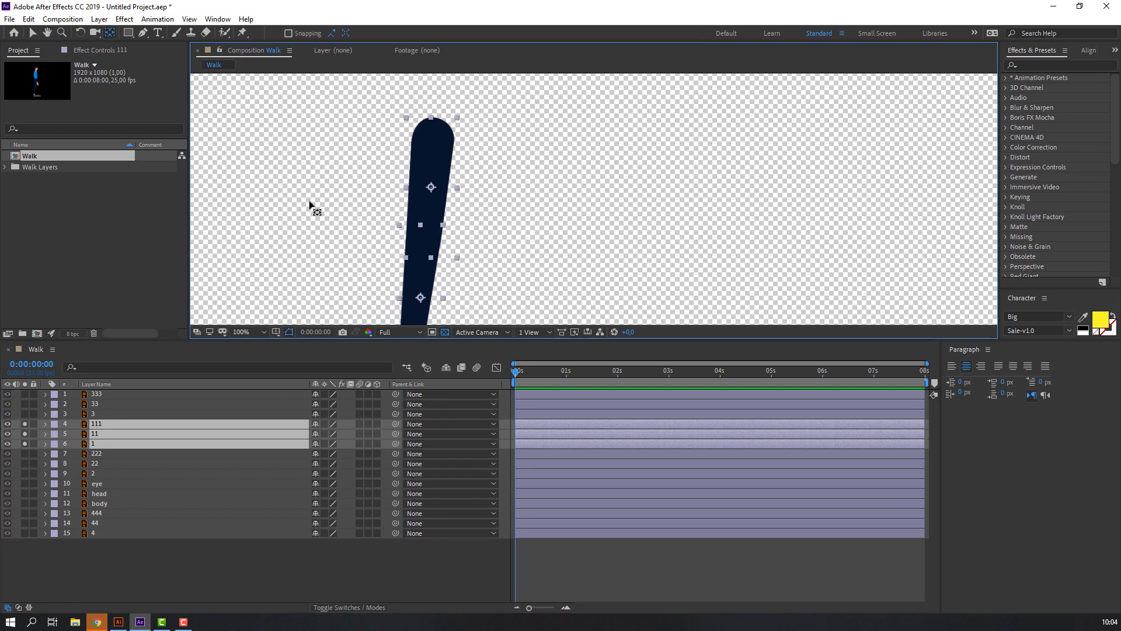
click(358, 189)
click(415, 215)
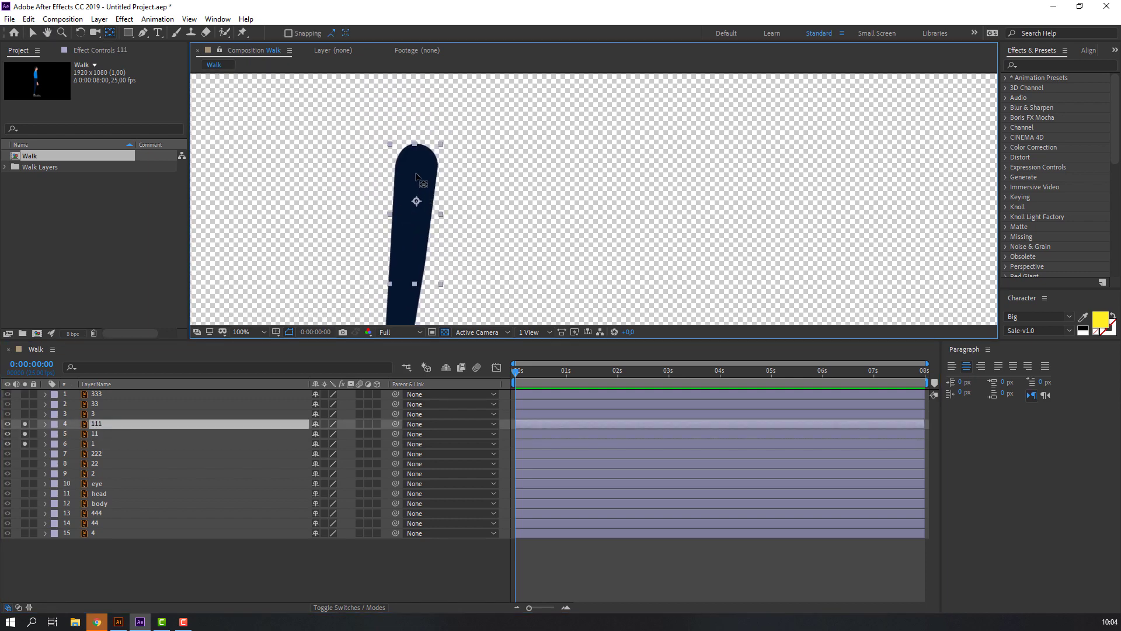
- Isolate lower-leg layer 11, move its anchor point up to the knee joint, and turn its solo off
drag(308, 245, 330, 156)
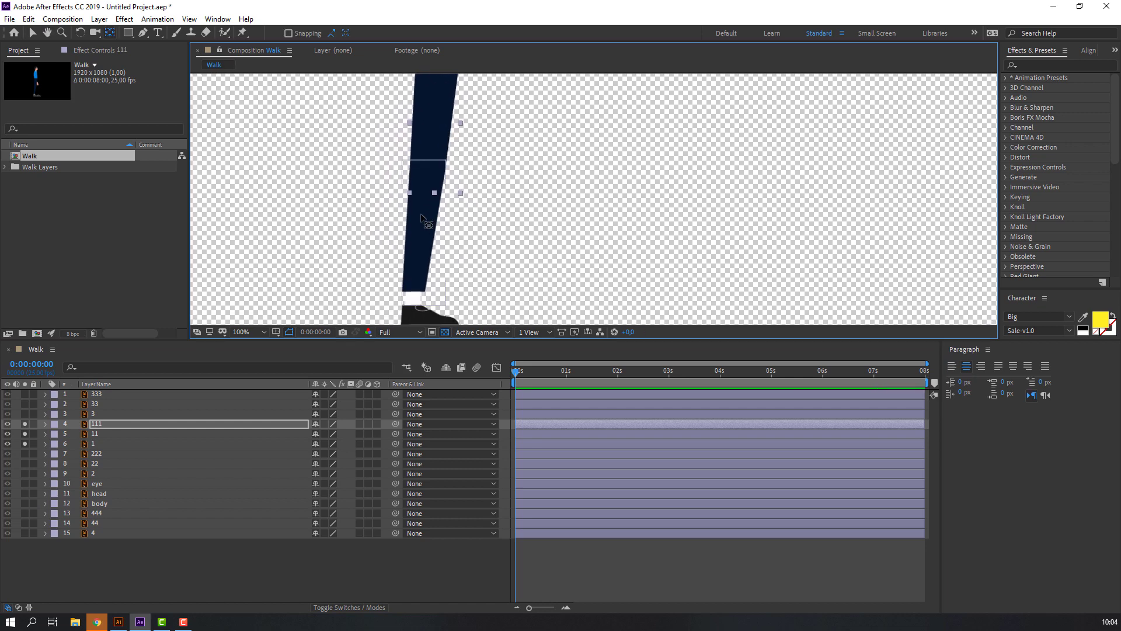
click(421, 215)
drag(426, 223, 404, 247)
drag(25, 424, 25, 443)
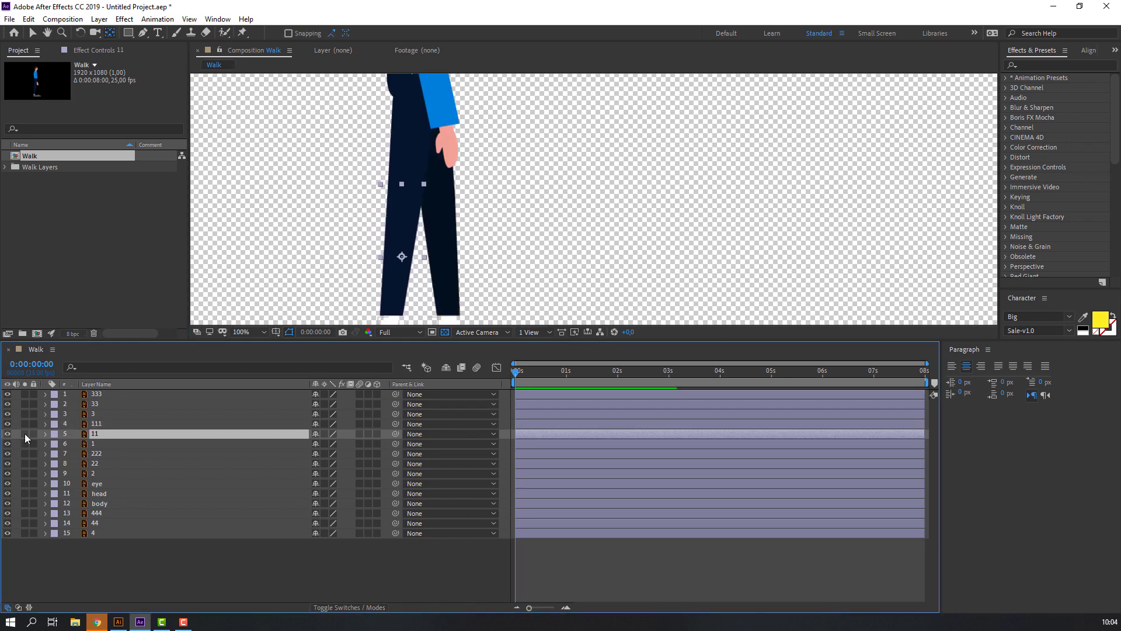
click(24, 433)
drag(401, 256, 406, 196)
click(25, 432)
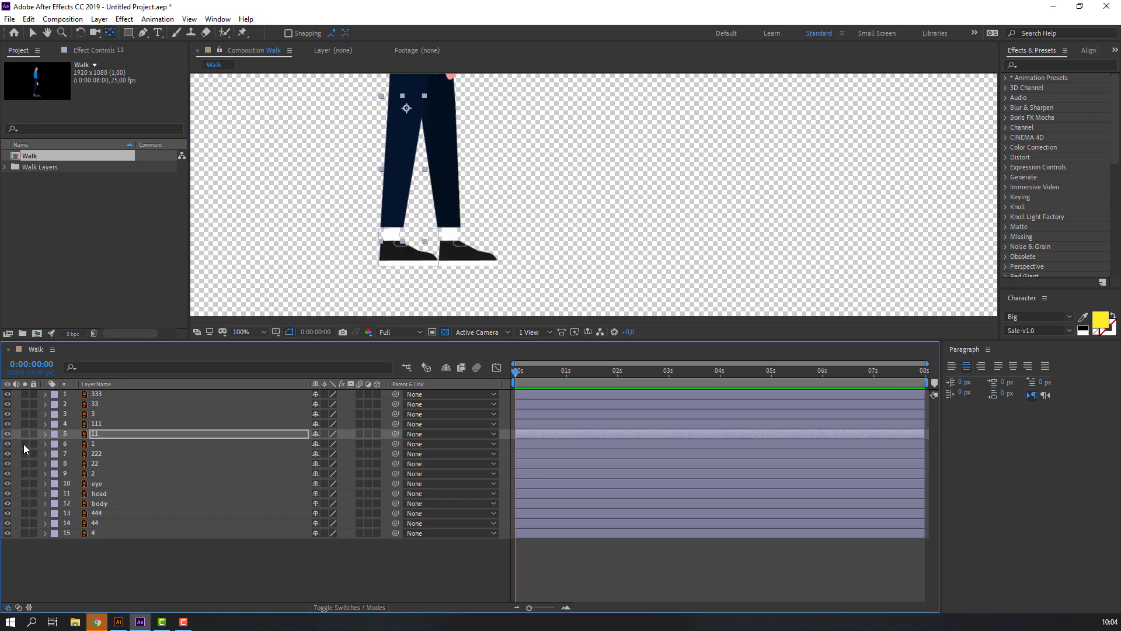
- Solo shoe layer 1, place its anchor point at the ankle, and turn the solo off
click(24, 443)
scroll(582, 187, up, 4)
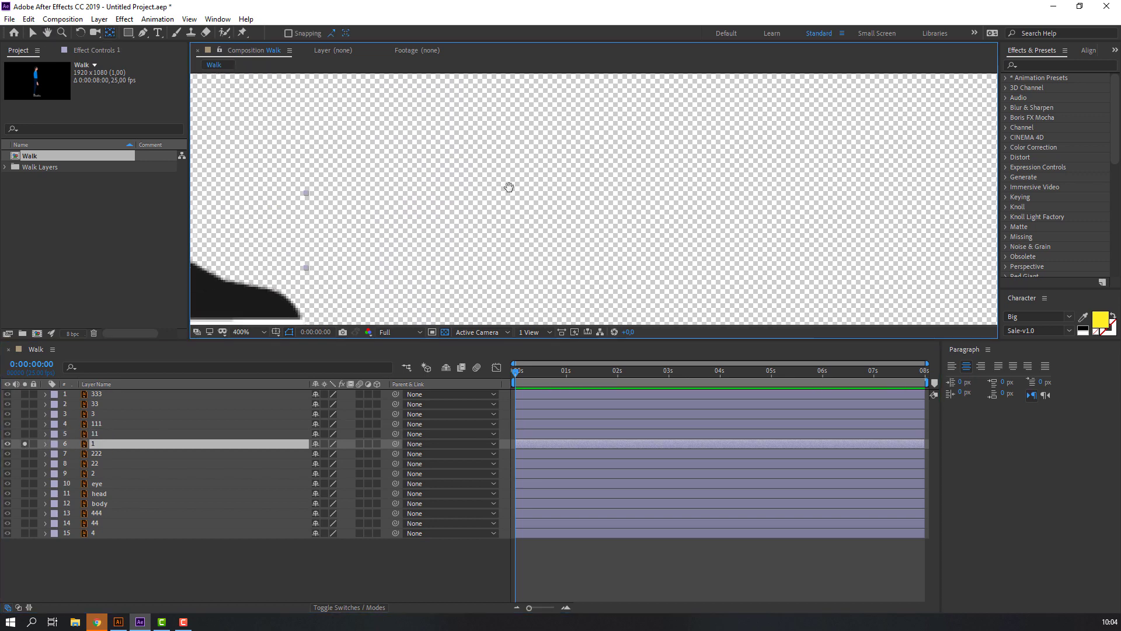
drag(425, 207, 358, 196)
key(Return)
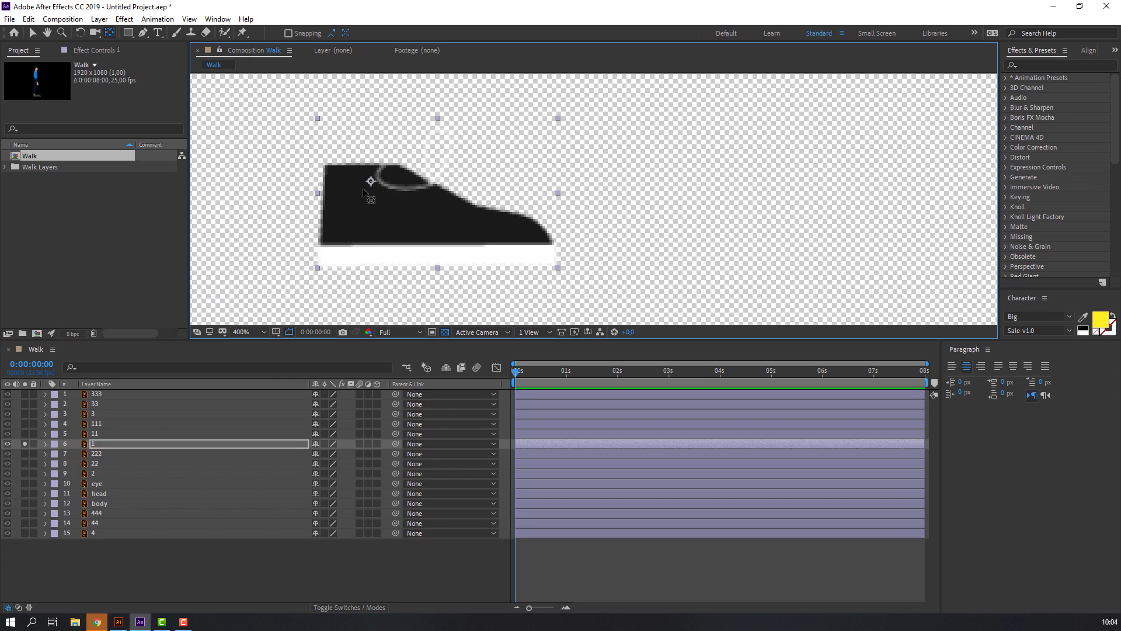
click(26, 446)
scroll(345, 292, down, 4)
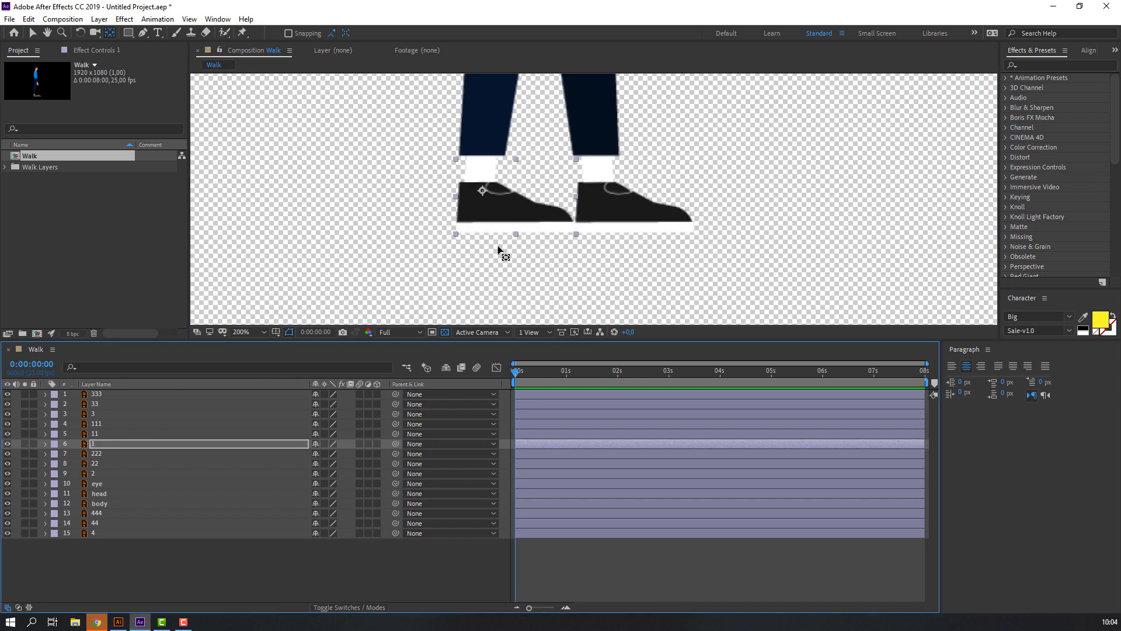
- Solo the three layers of the other leg: 222, 22 and 2
click(104, 453)
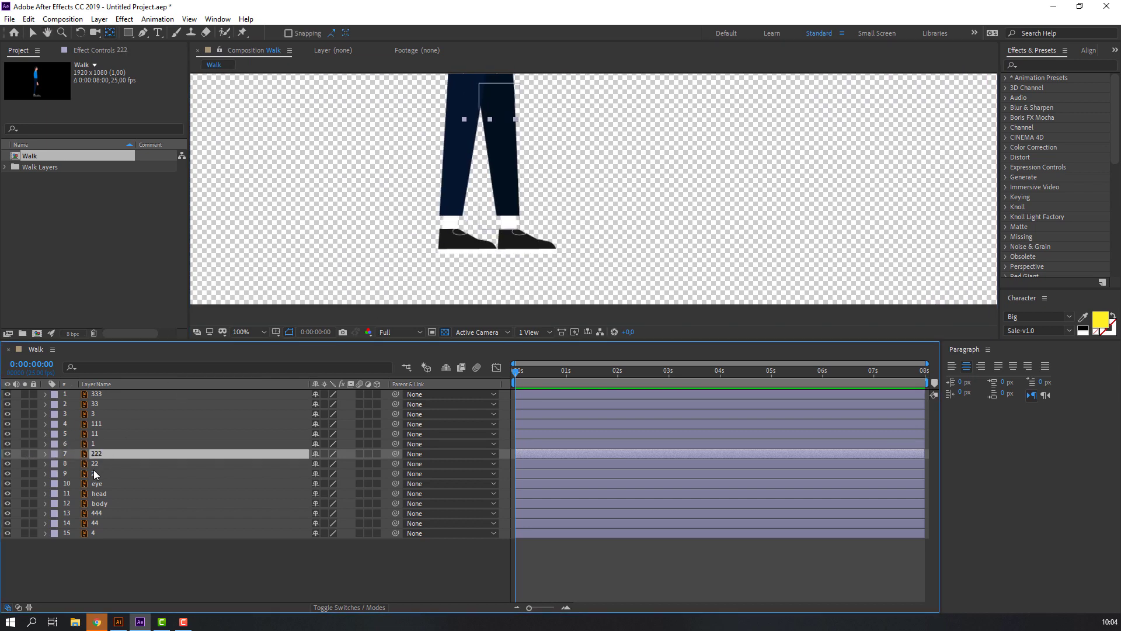
shift+click(93, 473)
click(25, 454)
click(111, 562)
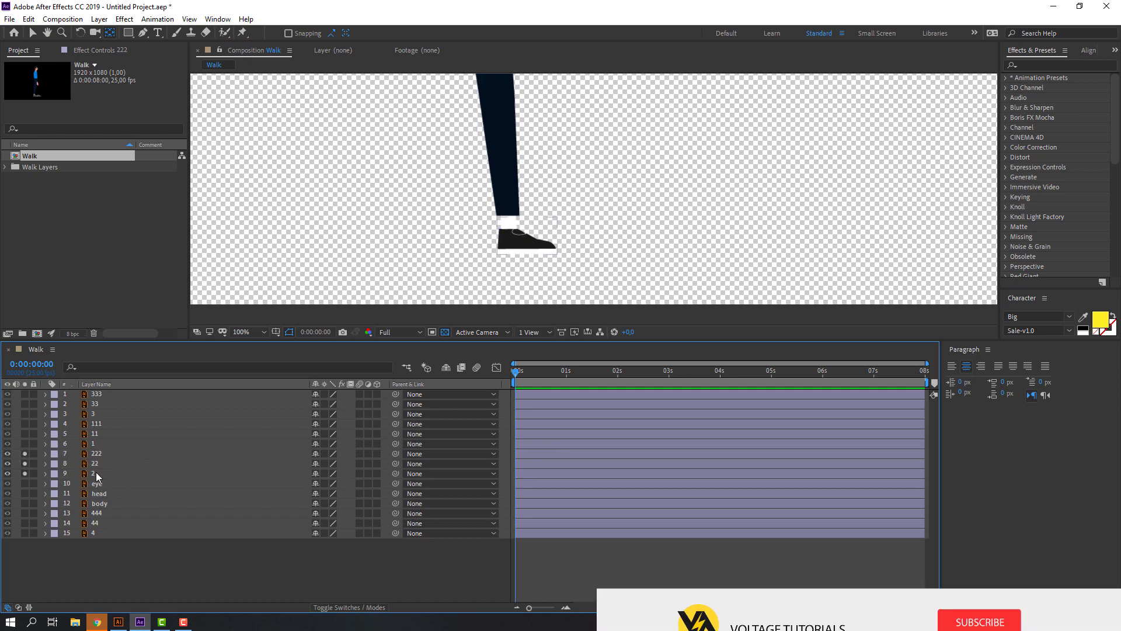
- Isolate shoe layer 2, move its anchor point to the ankle, and turn its solo off
click(96, 472)
key(period)
drag(418, 295, 449, 248)
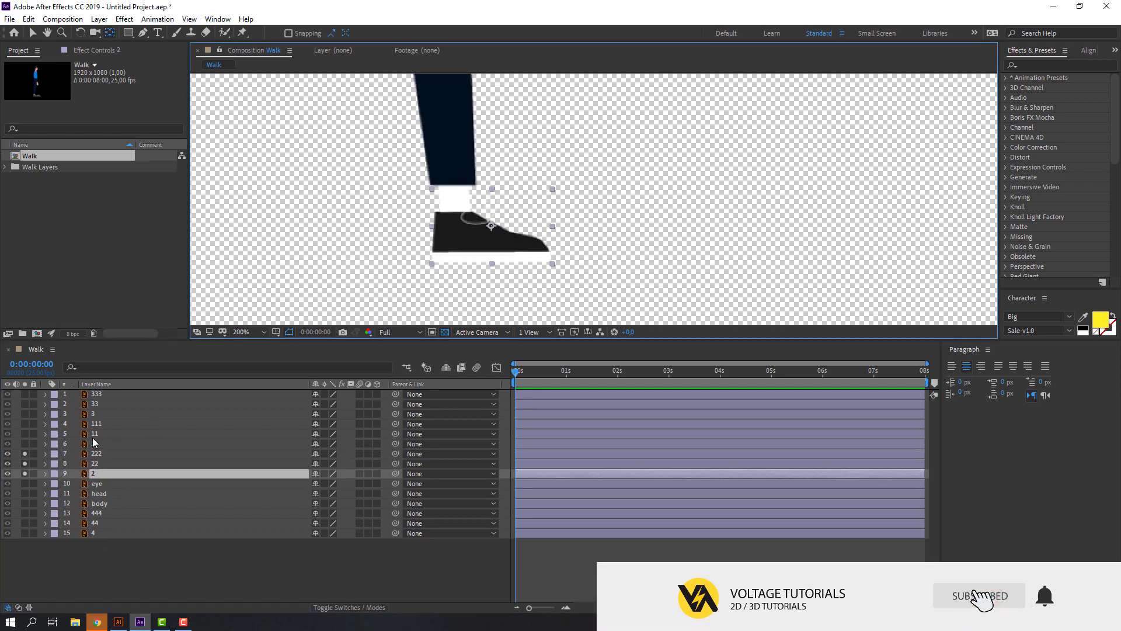
drag(25, 453, 25, 463)
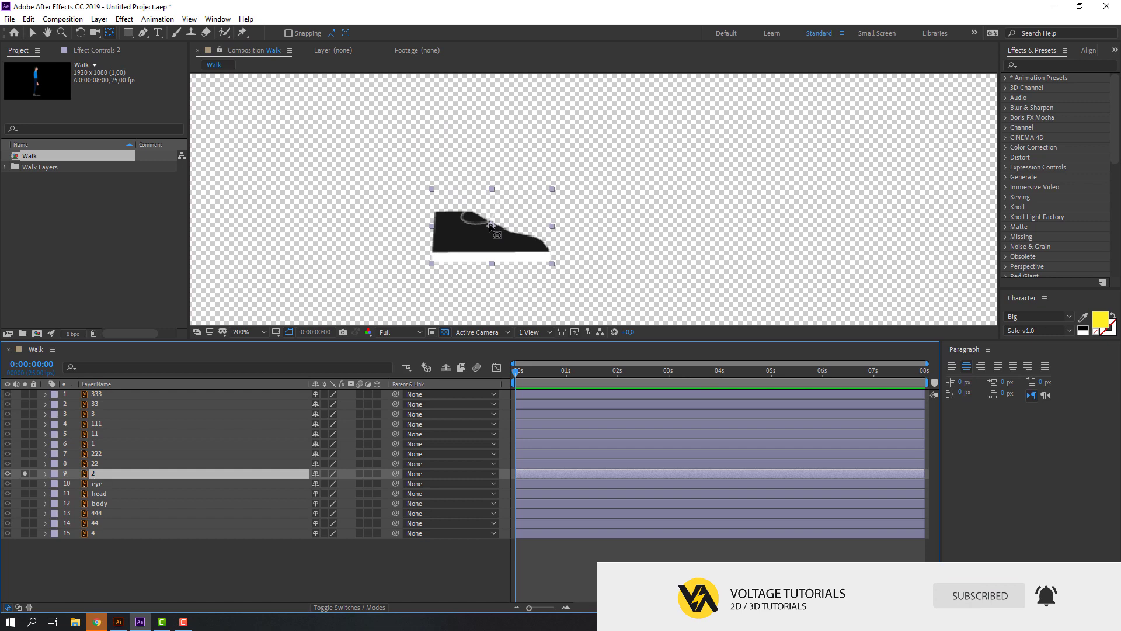
drag(491, 226, 453, 219)
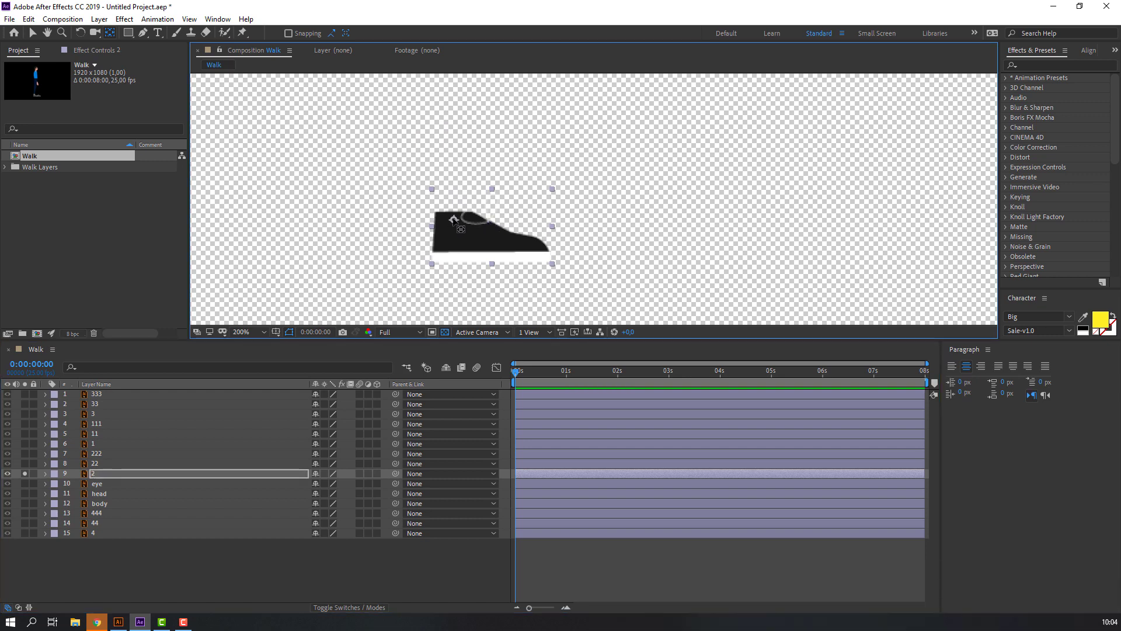
click(24, 473)
- Solo lower-leg layer 22, move its anchor point up to the knee joint, and turn the solo off
click(25, 463)
click(106, 463)
drag(440, 213, 418, 307)
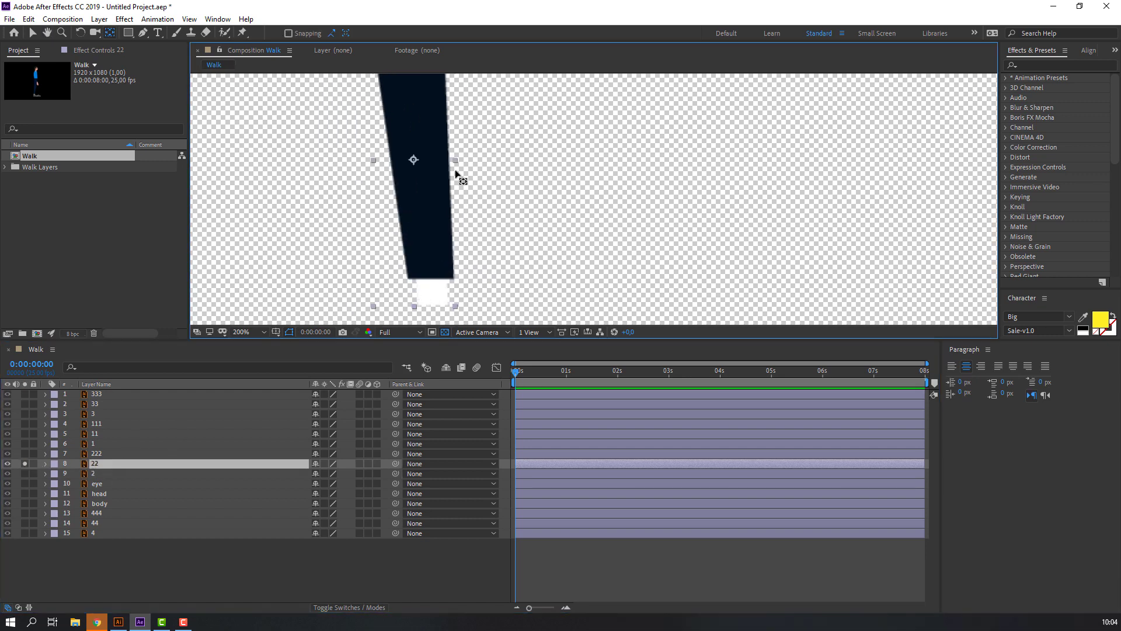
drag(458, 175, 411, 132)
click(25, 462)
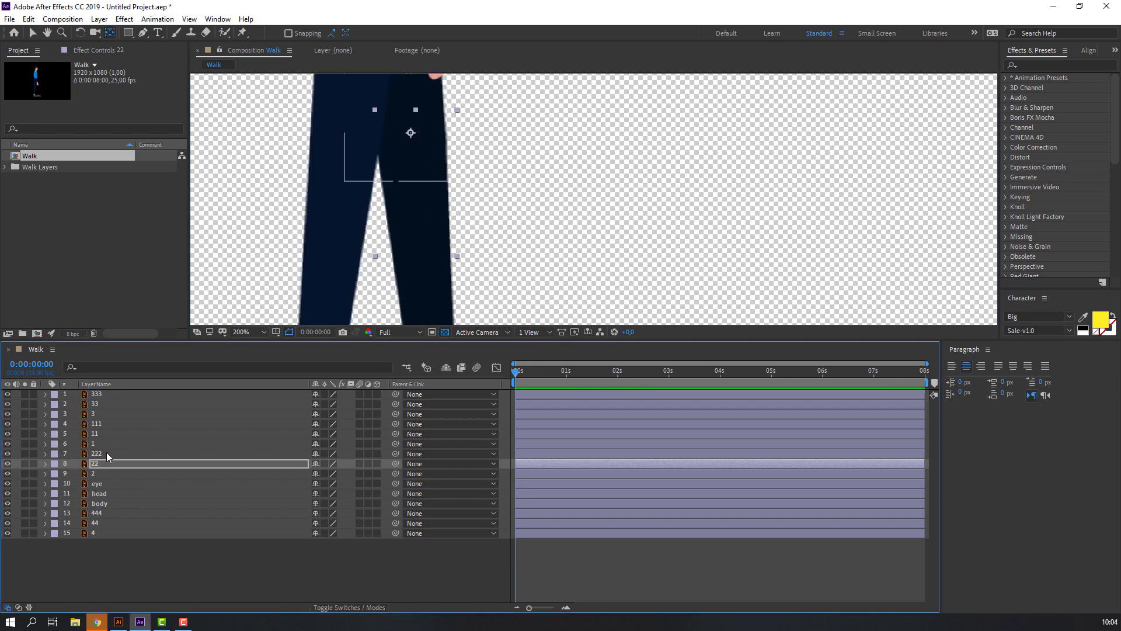
- Solo thigh layer 222, move its anchor point up to the hip joint, and turn the solo off
click(106, 453)
click(25, 453)
drag(395, 192, 414, 305)
drag(469, 163, 457, 262)
drag(388, 258, 379, 146)
click(23, 453)
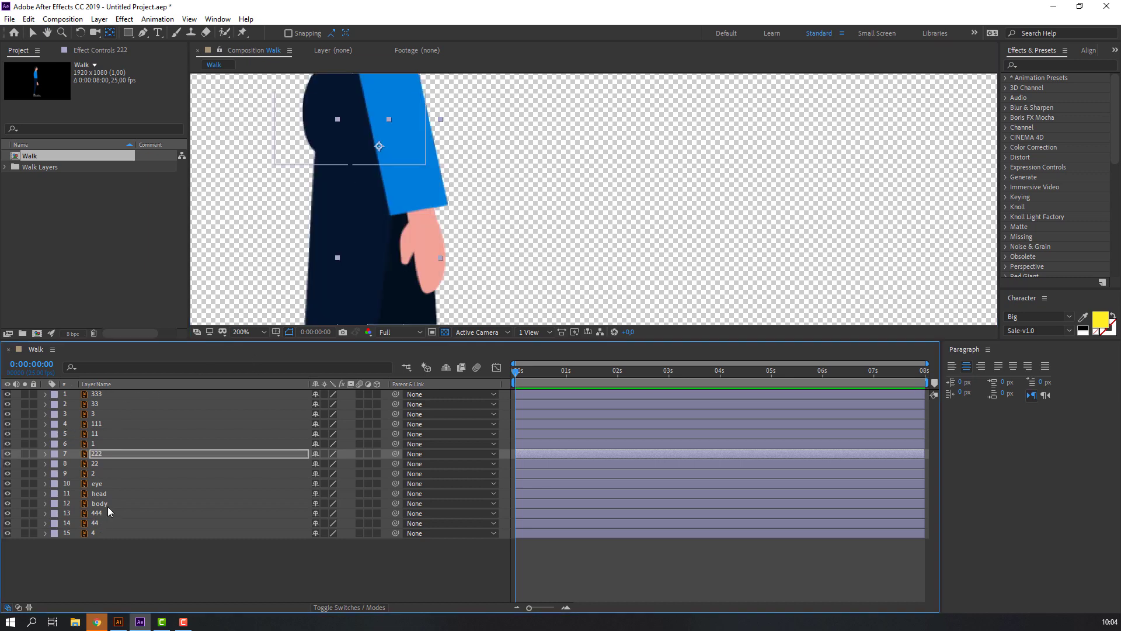
- Solo the back-arm layers 444, 44 and 4 together and clear the layer selection
click(103, 513)
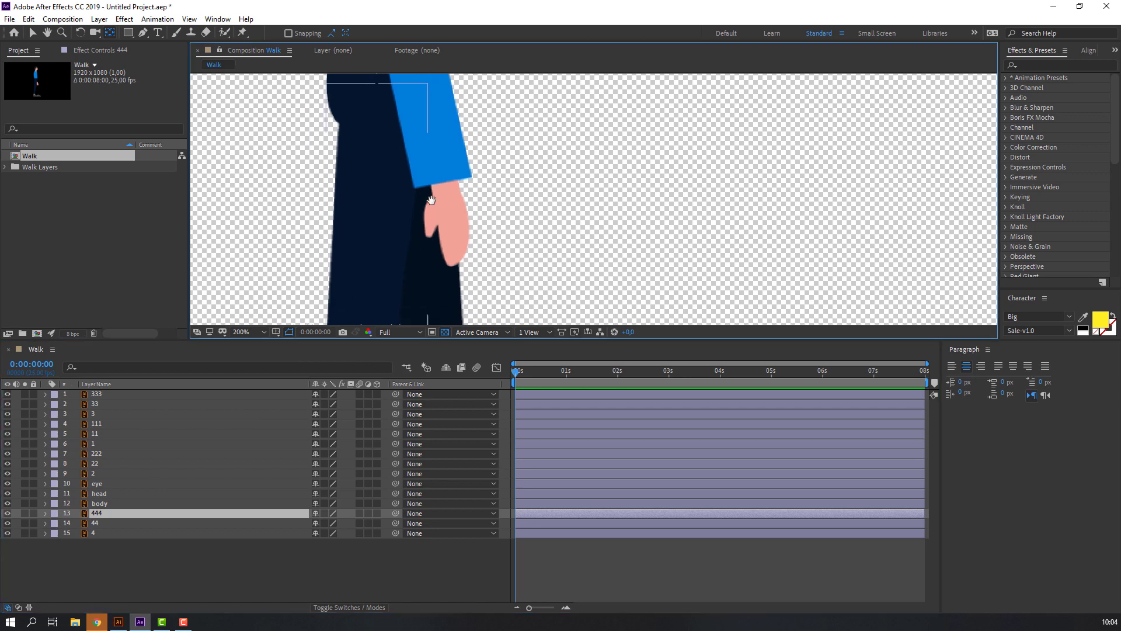
shift+click(103, 525)
shift+click(93, 533)
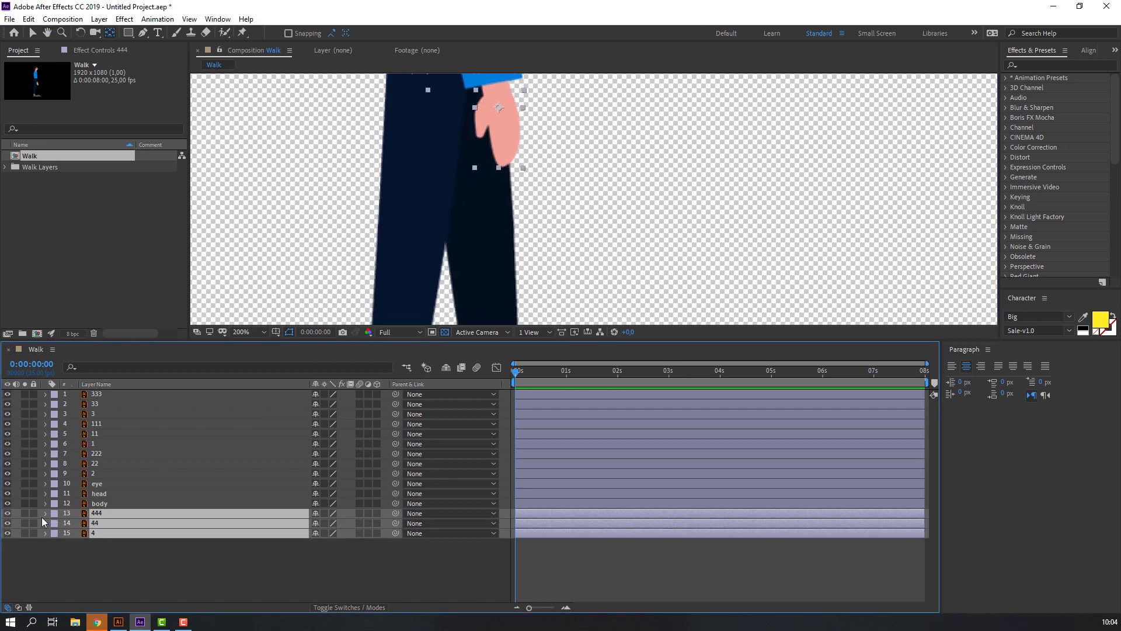
click(25, 514)
click(76, 546)
- Isolate hand layer 4 and move its anchor point up to the wrist
drag(499, 166, 423, 330)
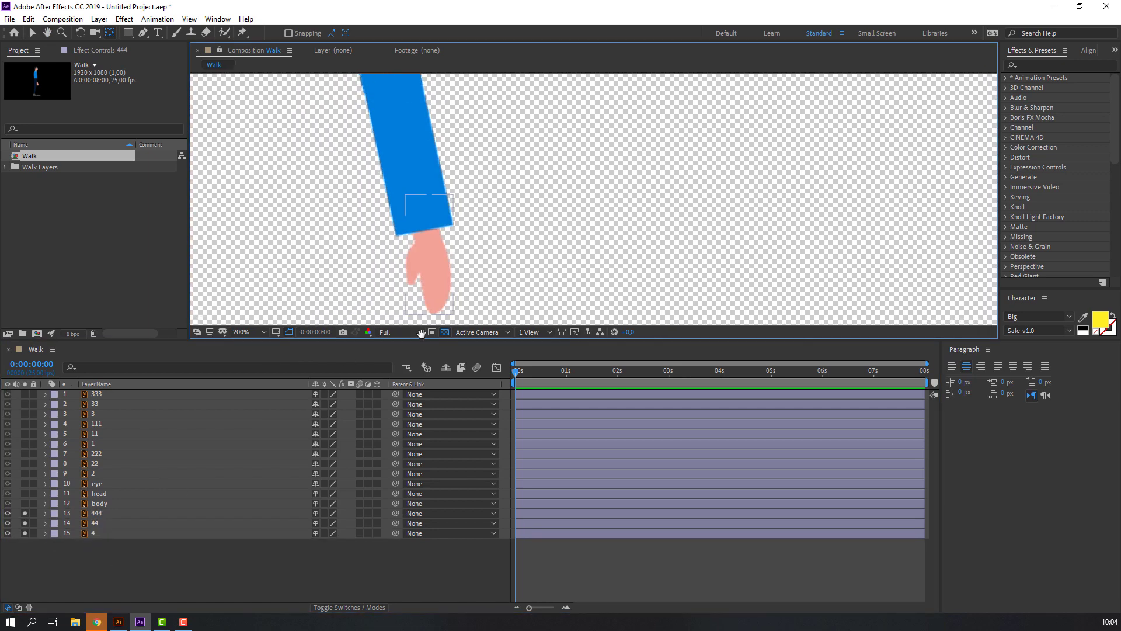
click(416, 290)
click(24, 523)
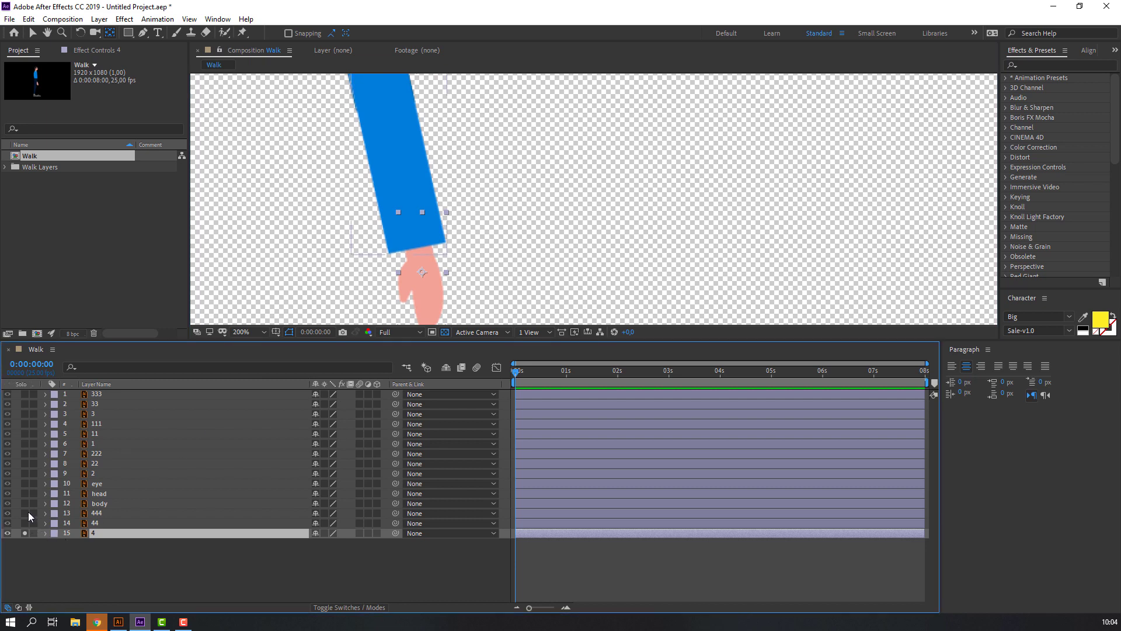
click(24, 514)
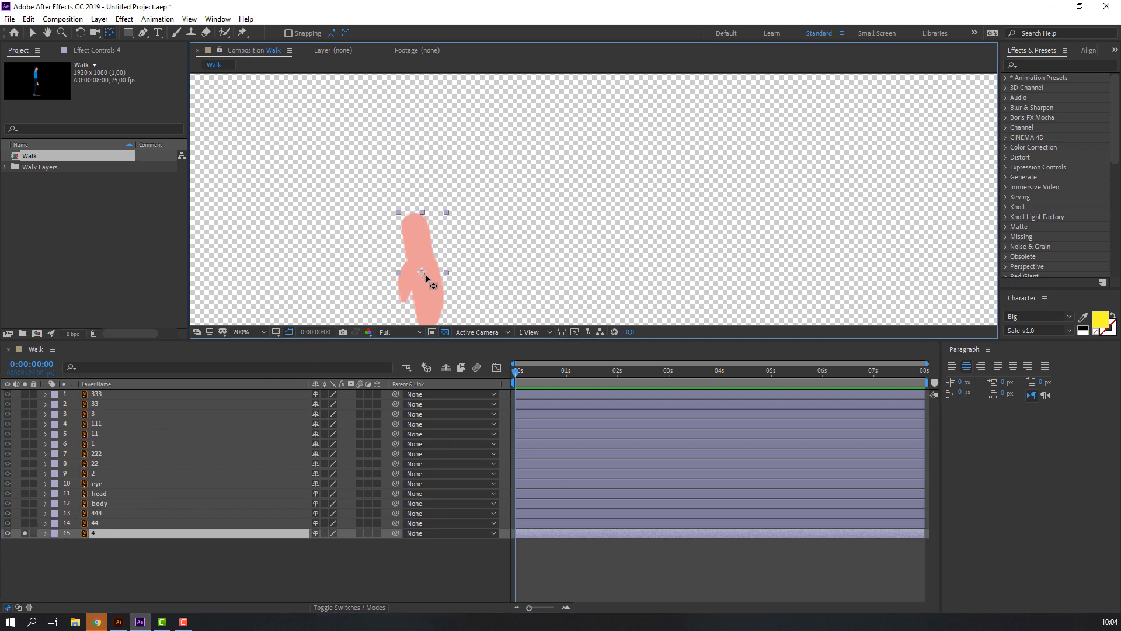
drag(424, 273, 418, 229)
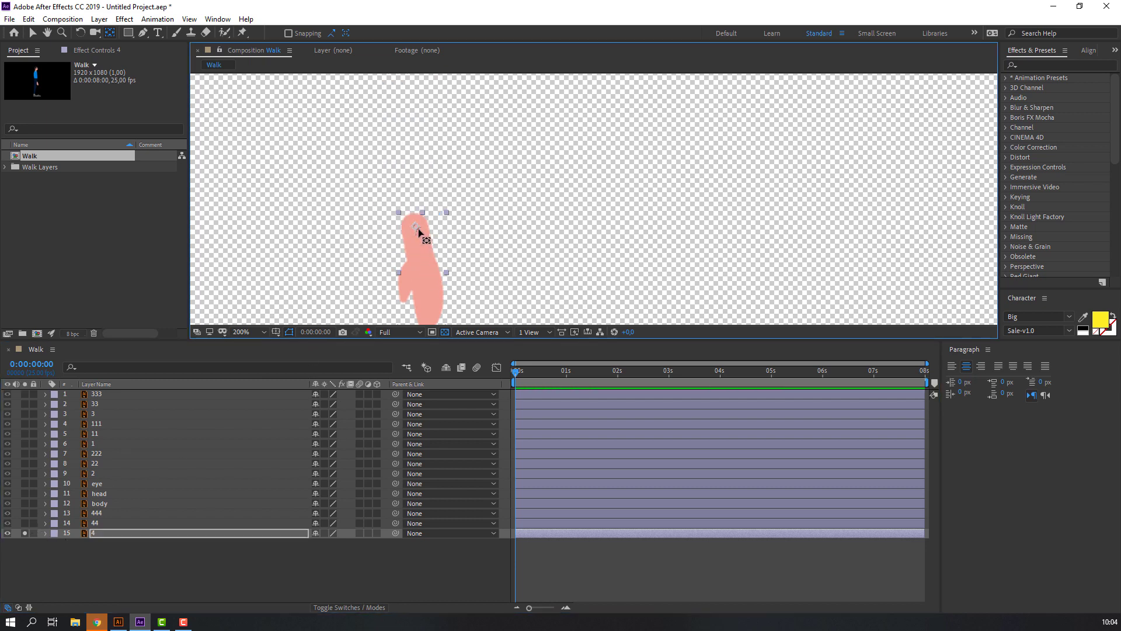
- Switch the solo from hand layer 4 to forearm layer 44 and move the forearm's anchor point to the elbow
click(97, 523)
click(25, 533)
click(25, 524)
drag(418, 184, 386, 156)
key(y)
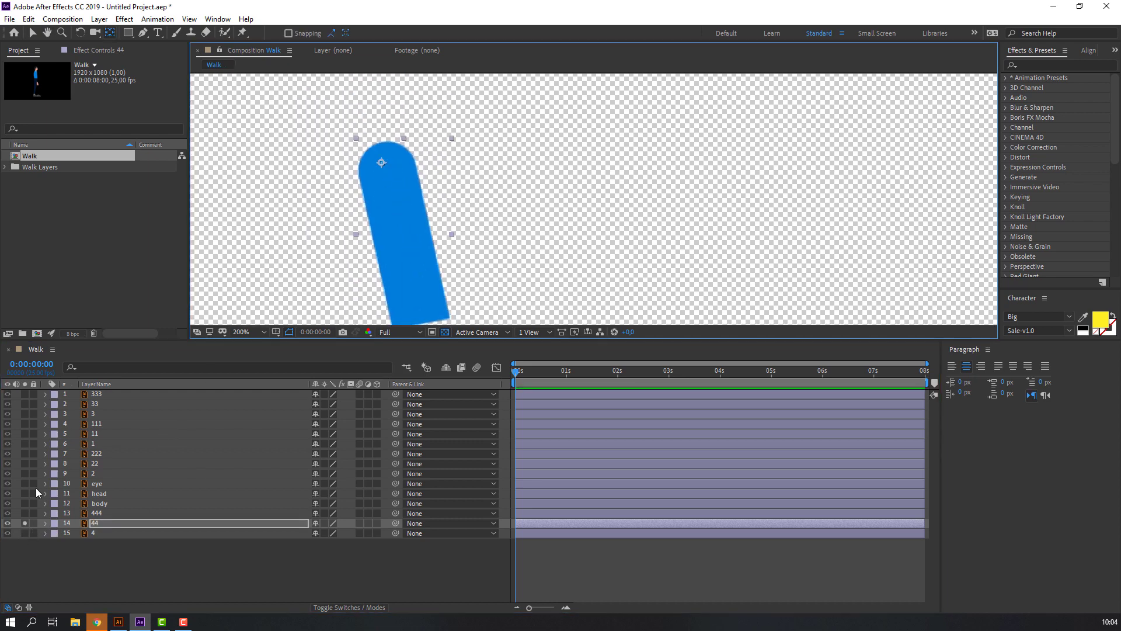
- Isolate upper-arm layer 444, move its anchor point up to the shoulder joint, and turn its solo off
click(25, 513)
click(25, 523)
click(96, 513)
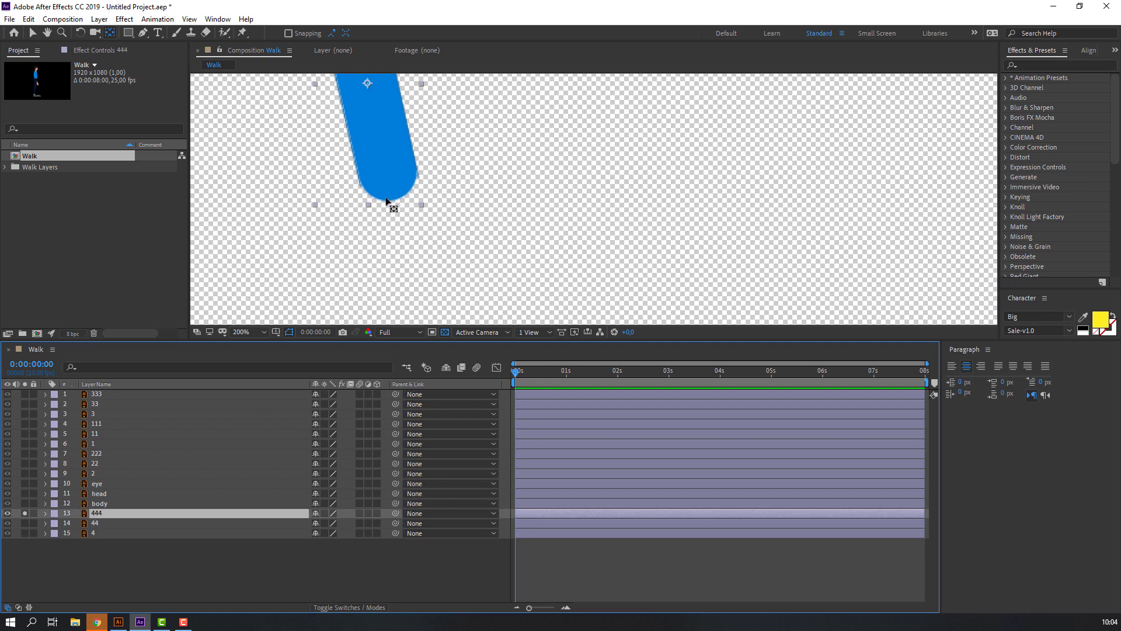
drag(388, 200, 418, 264)
mouse_move(393, 151)
mouse_down()
mouse_move(419, 234)
mouse_move(400, 142)
mouse_up()
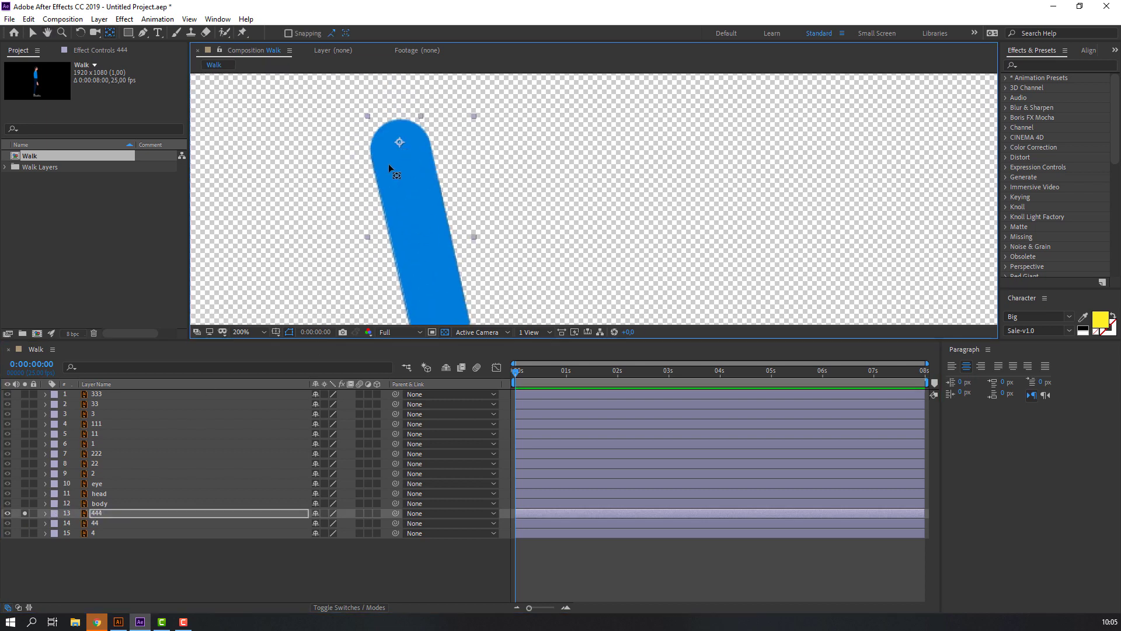
click(25, 513)
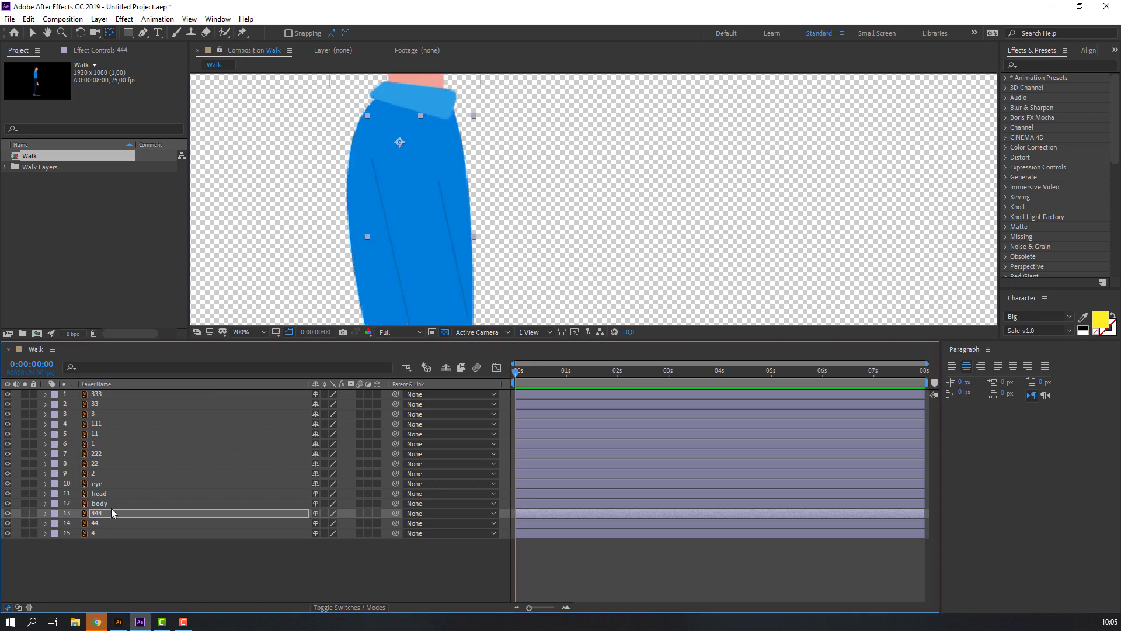
- Solo the body layer, move its anchor point down to the base of the hips, and turn the solo off
click(88, 504)
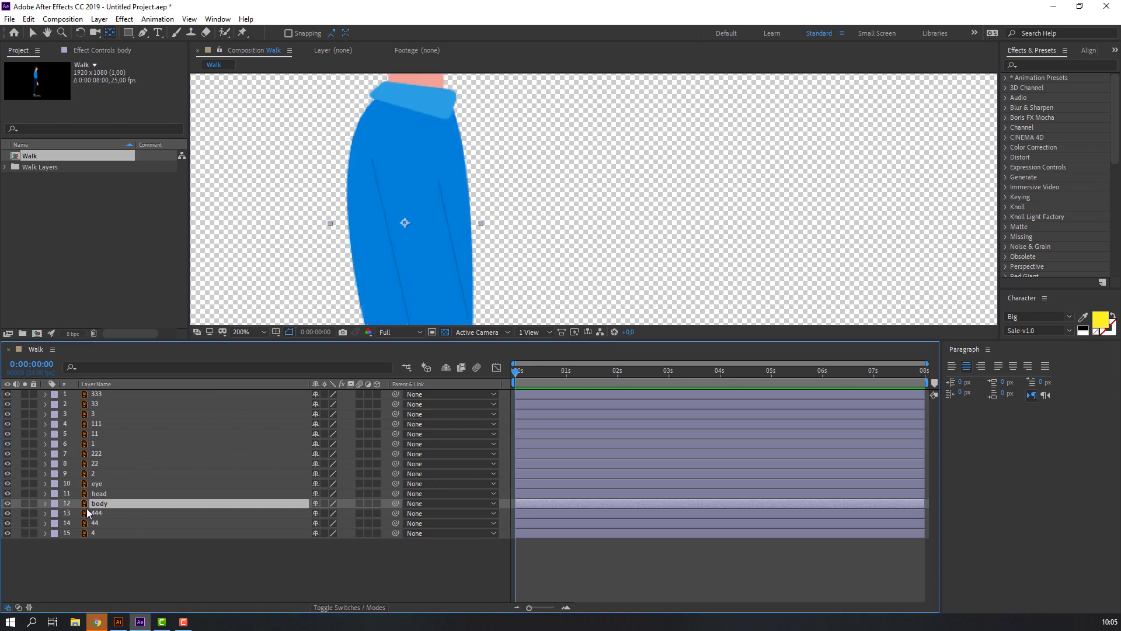
click(24, 502)
scroll(371, 218, down, 2)
drag(373, 272, 387, 190)
drag(452, 162, 458, 260)
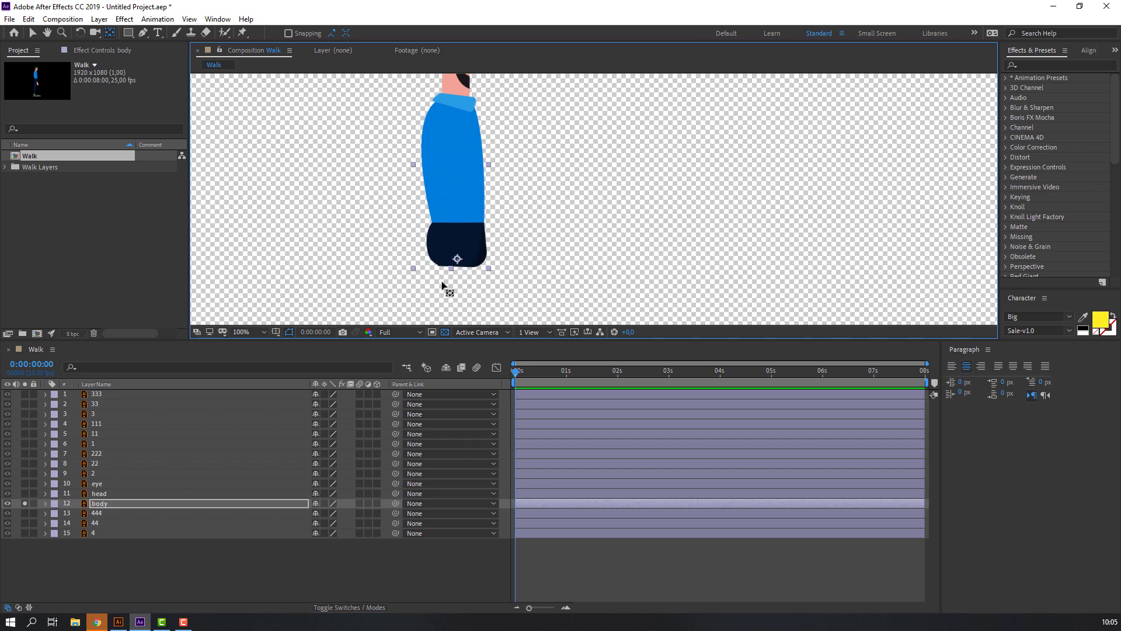
click(23, 503)
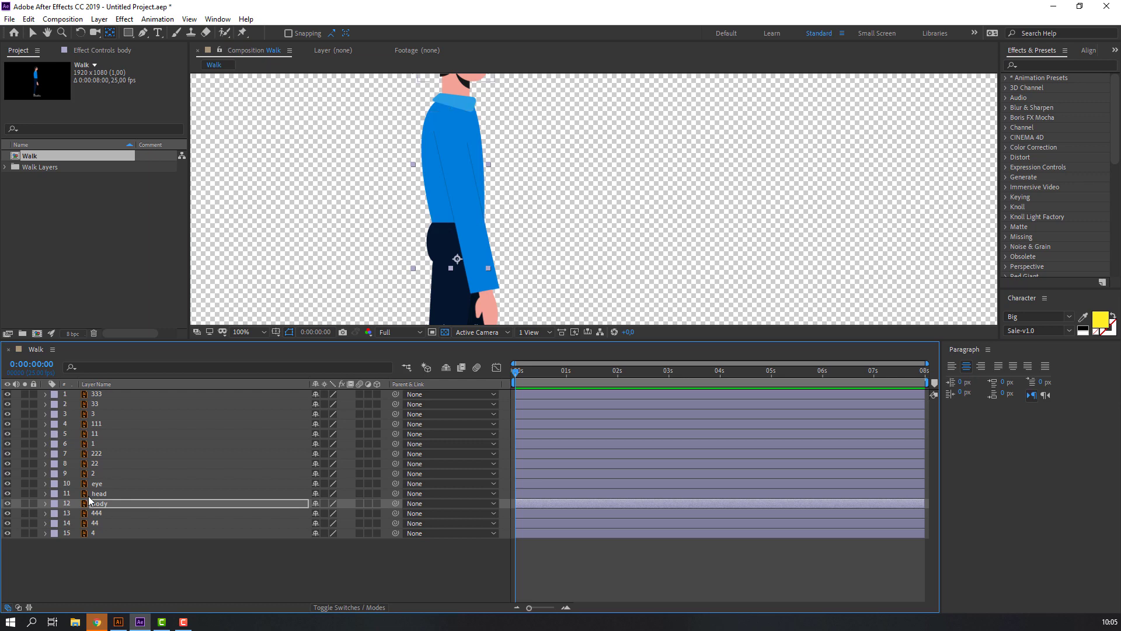
- Solo the head layer, move its anchor point down to where the head meets the neck, and turn the solo off
click(90, 494)
click(24, 493)
drag(501, 150, 503, 271)
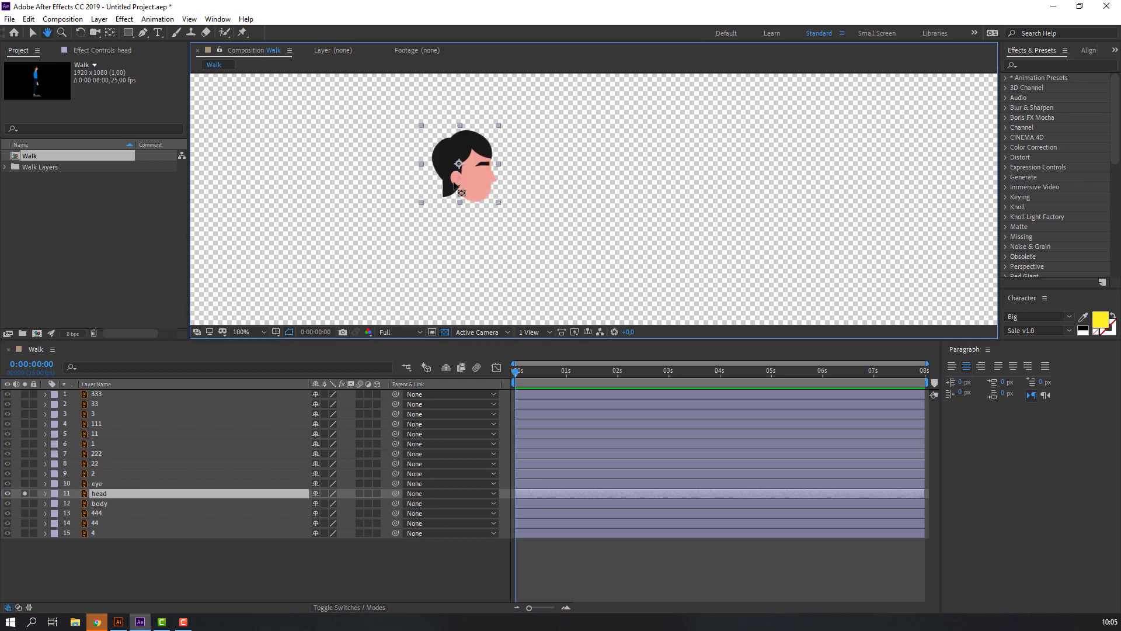
scroll(439, 186, up, 1)
drag(340, 201, 400, 207)
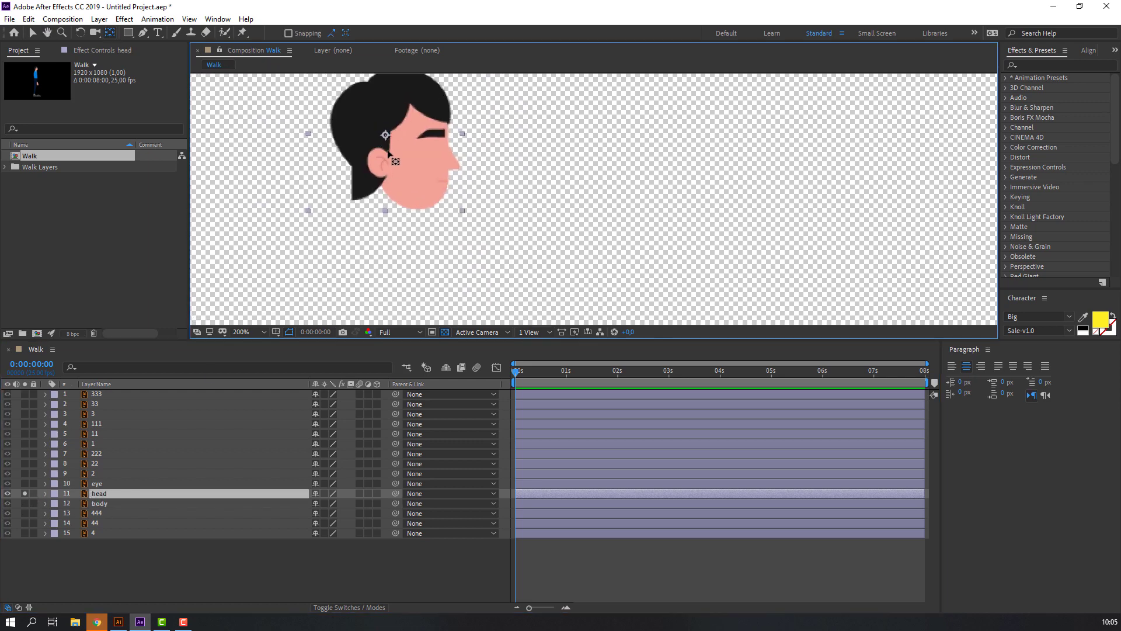
key(Return)
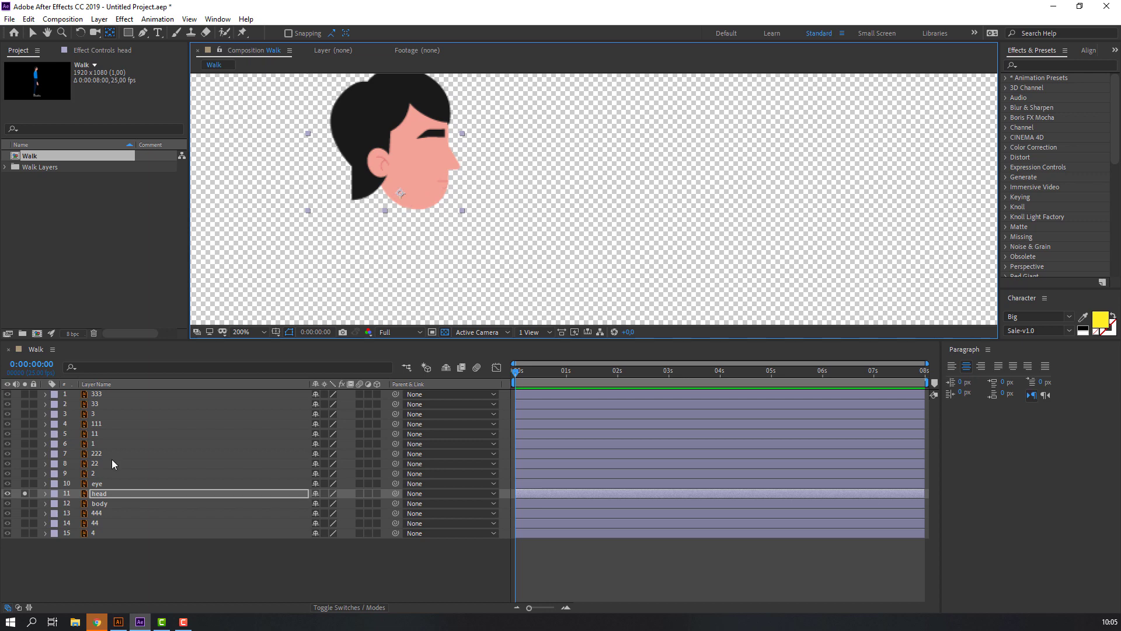
click(25, 493)
- Parent the eye layer to the head layer
click(102, 487)
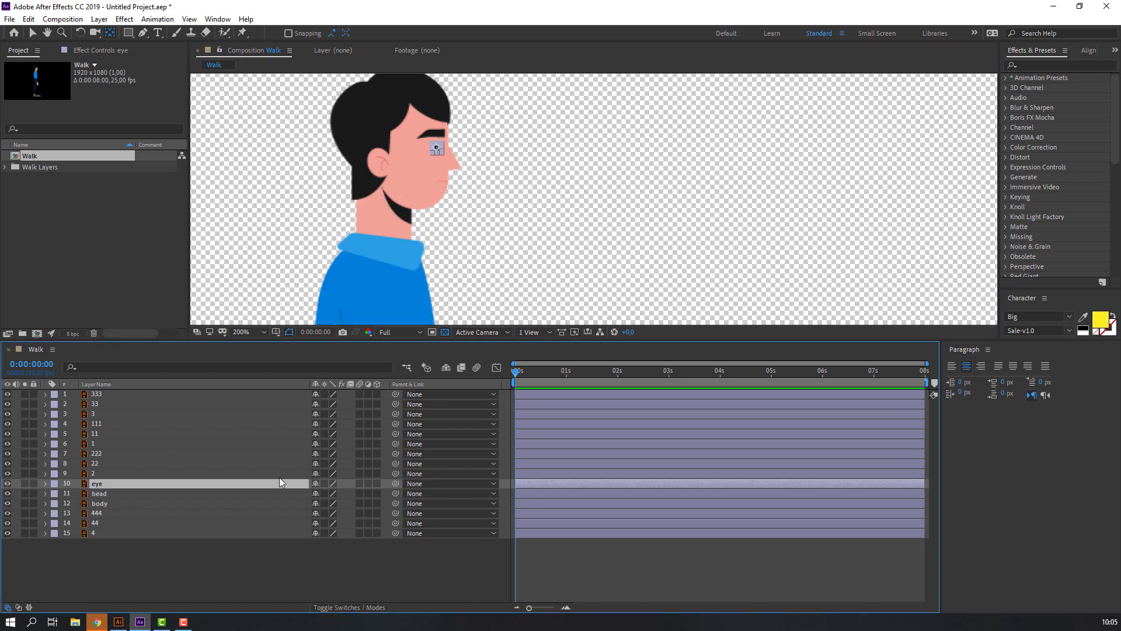
drag(395, 484, 114, 493)
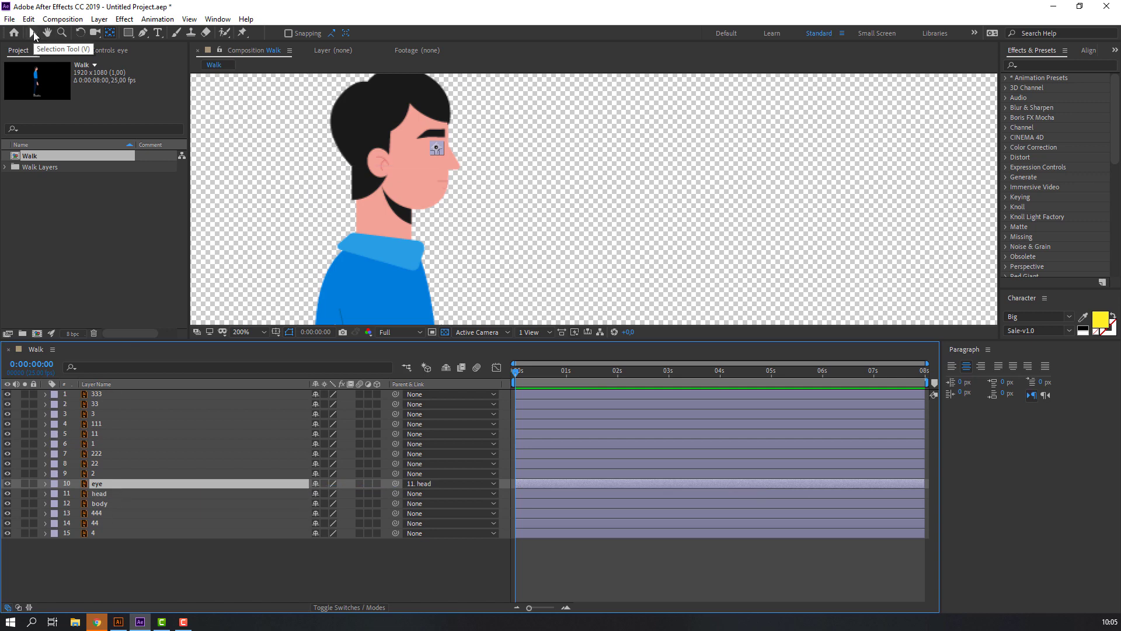
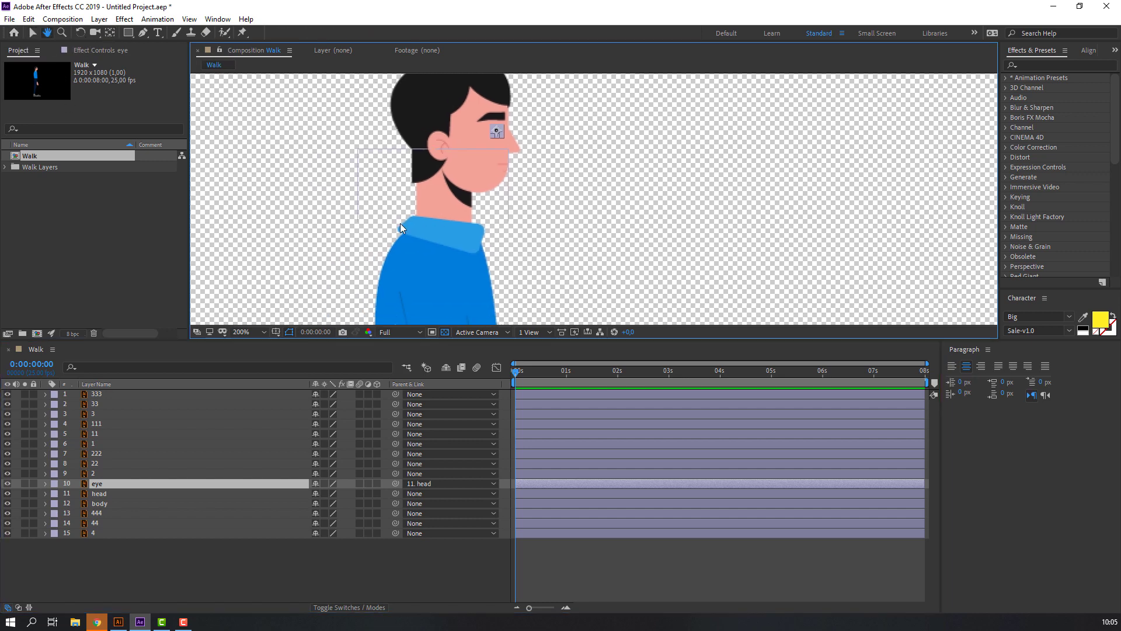
- Parent the upper-limb layers 333, 111, 222 and 444 to the body layer, soloing them briefly to check the selection
click(362, 221)
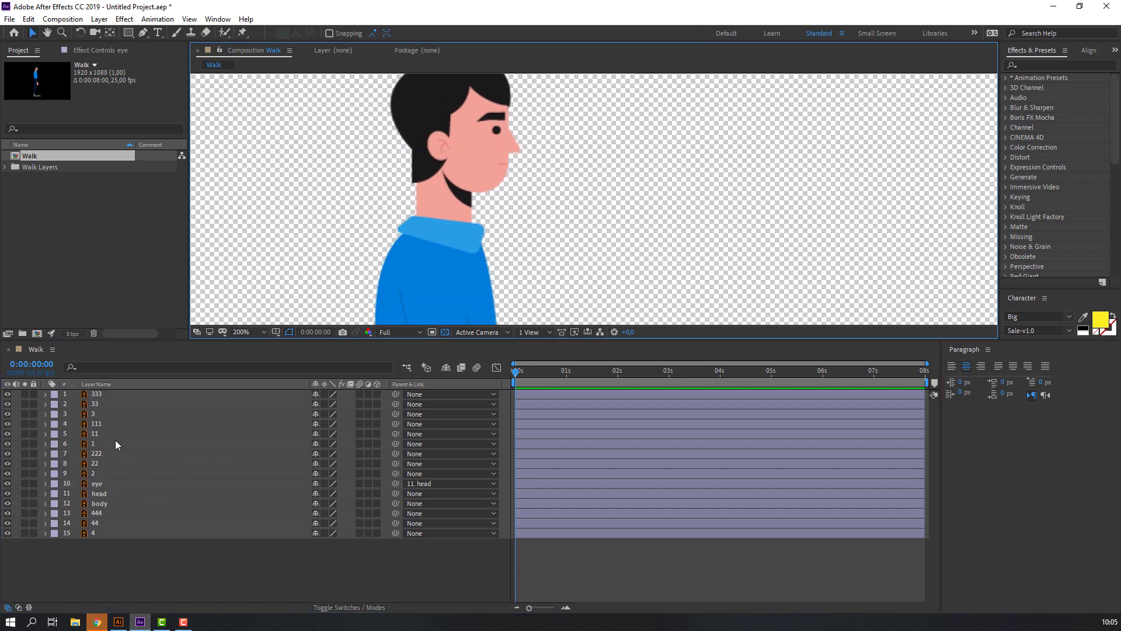
click(102, 395)
ctrl+click(102, 424)
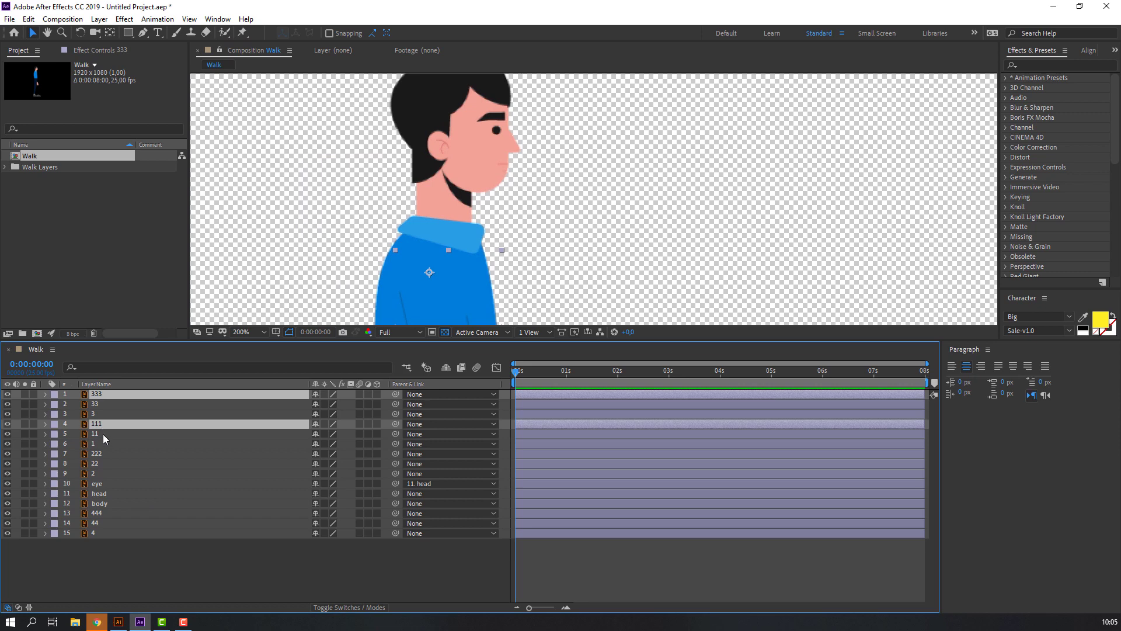
ctrl+click(105, 454)
ctrl+click(117, 513)
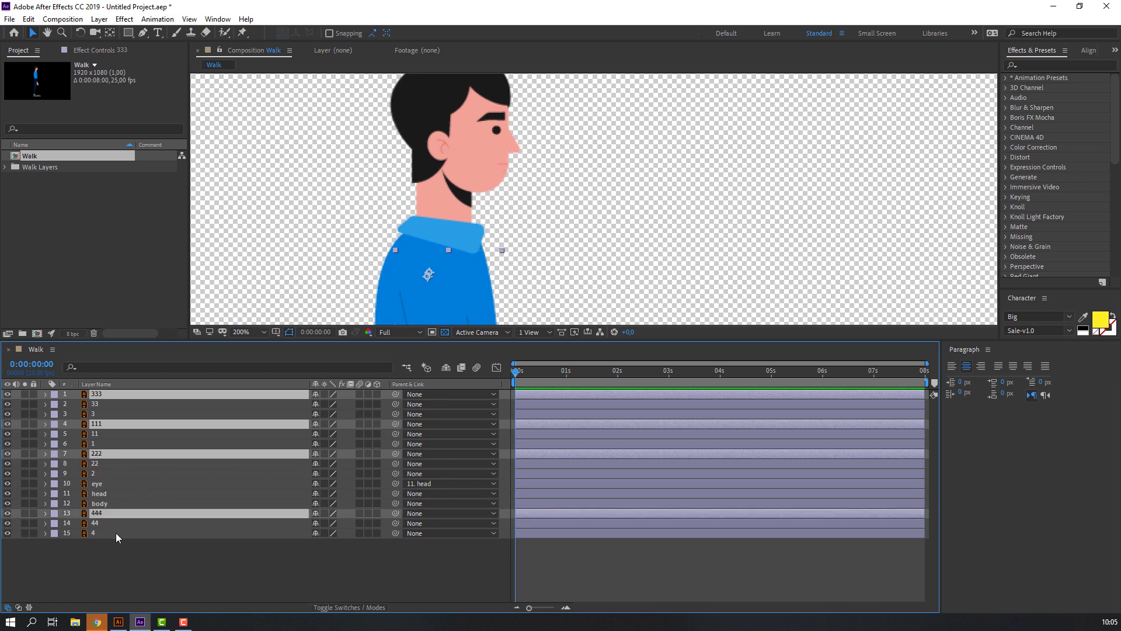
scroll(450, 275, down, 2)
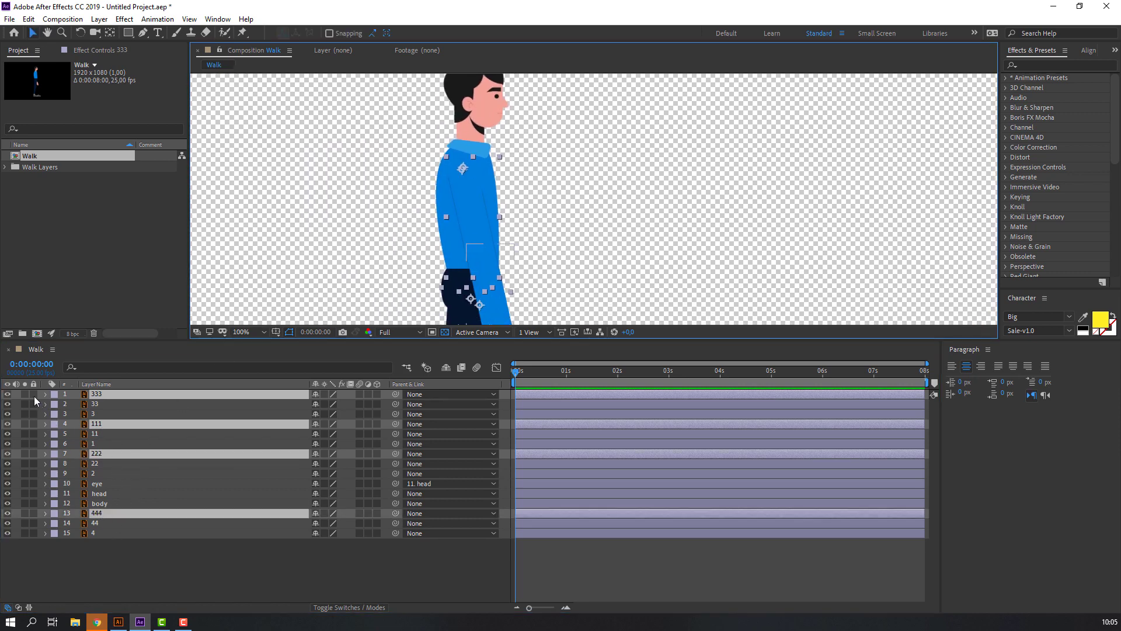
click(23, 392)
scroll(373, 272, down, 3)
scroll(441, 262, up, 2)
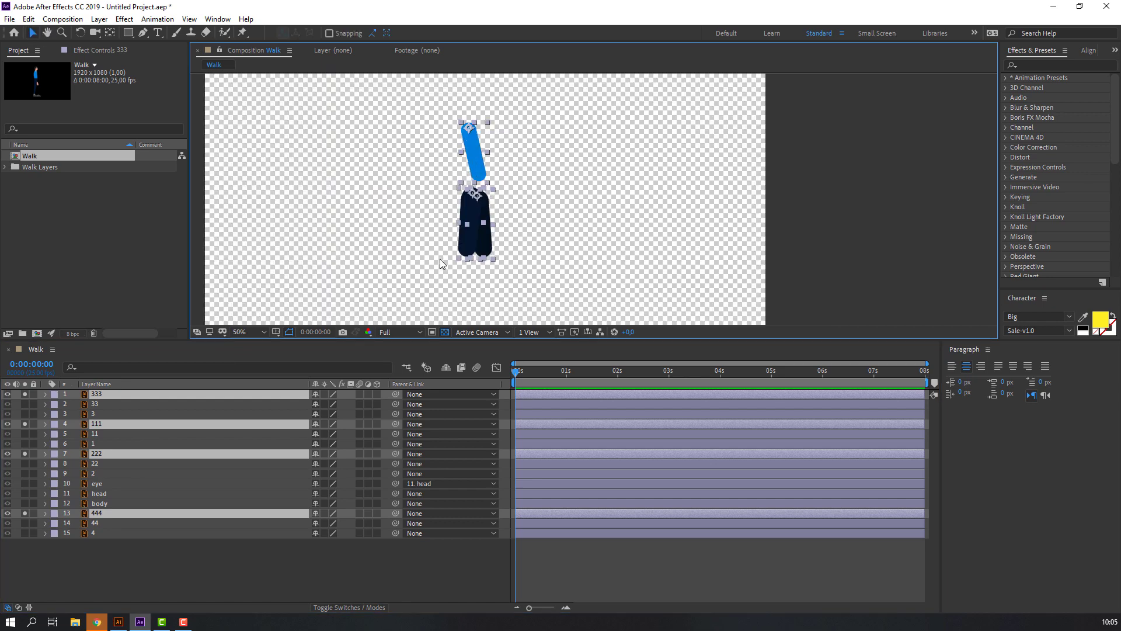
click(25, 394)
drag(395, 394, 107, 505)
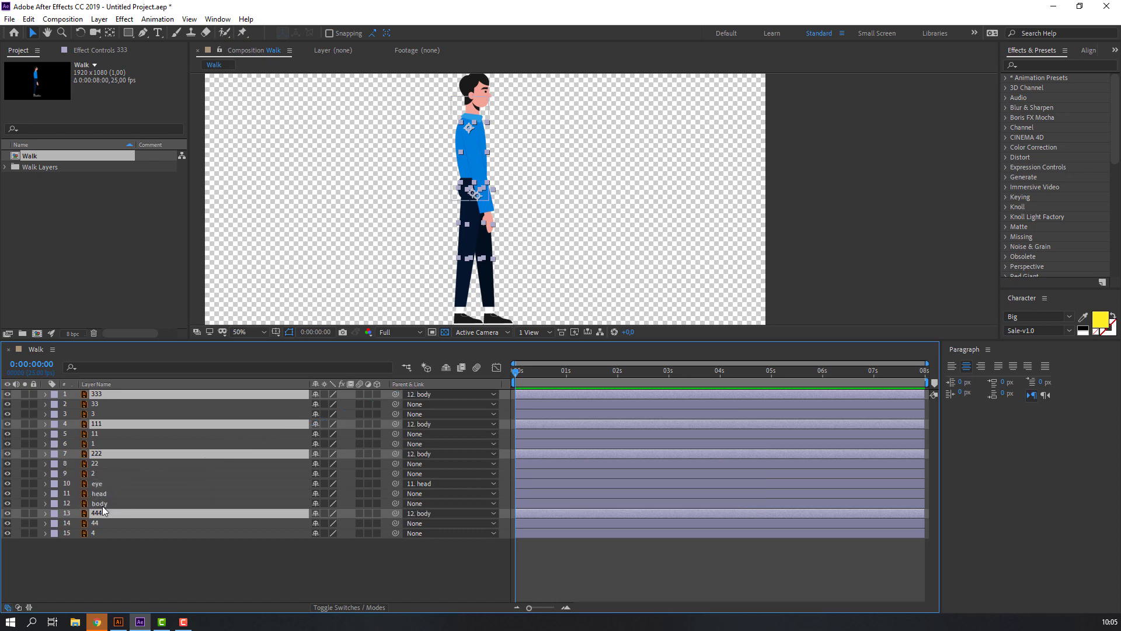
- Parent the head layer to the body layer
click(107, 495)
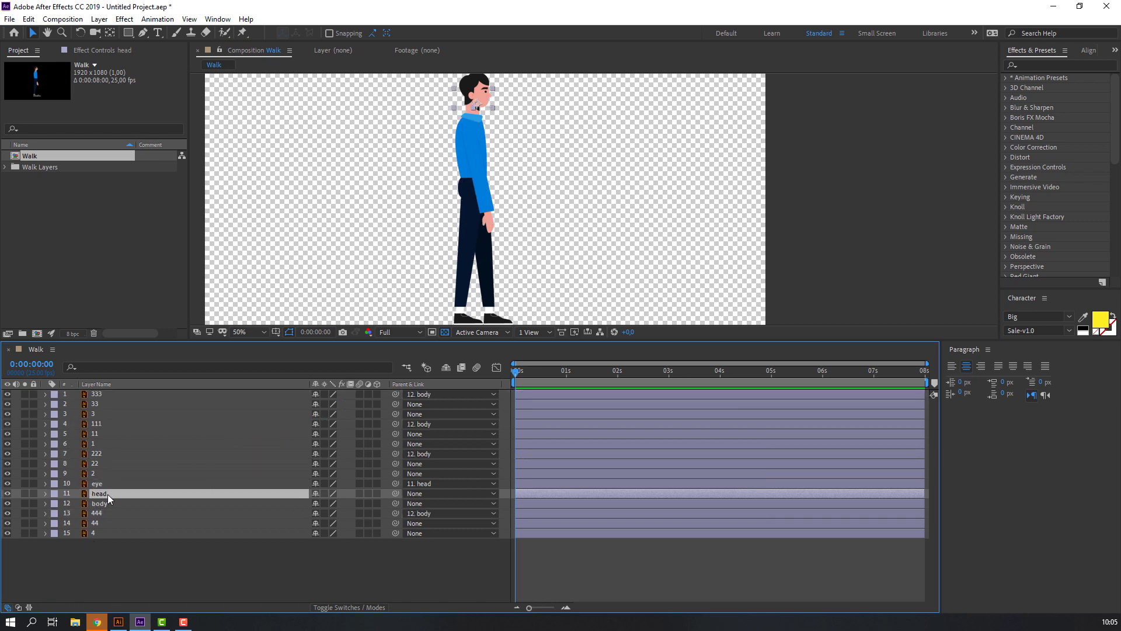
drag(396, 495, 99, 505)
click(90, 580)
- Move the body layer in the composition to test which parts follow it, and undo the move
click(114, 505)
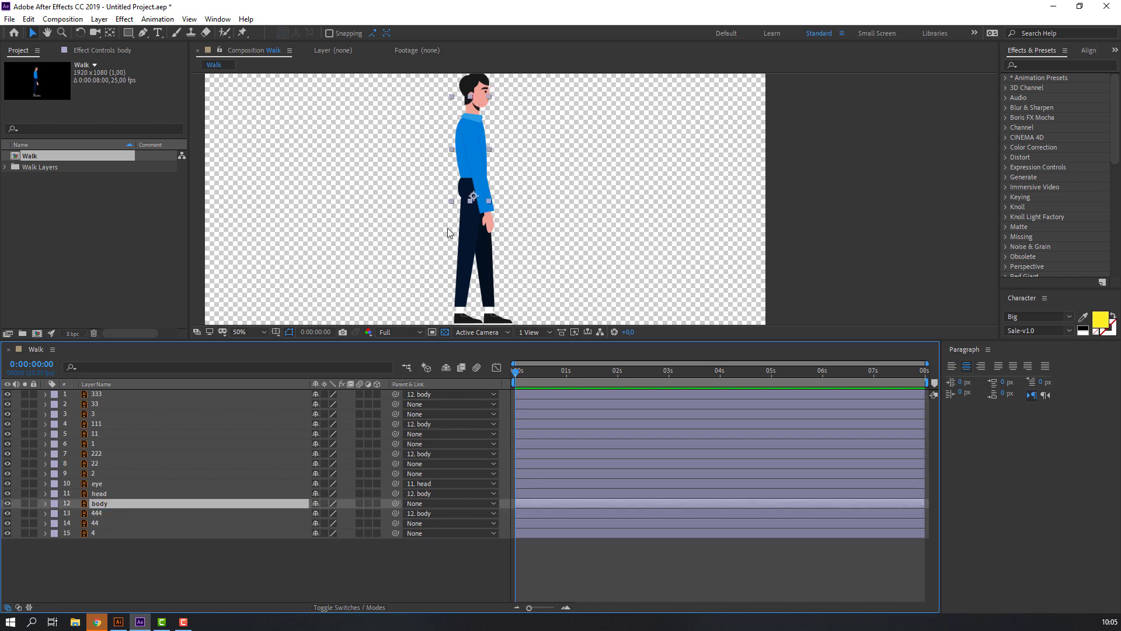
drag(474, 191, 400, 212)
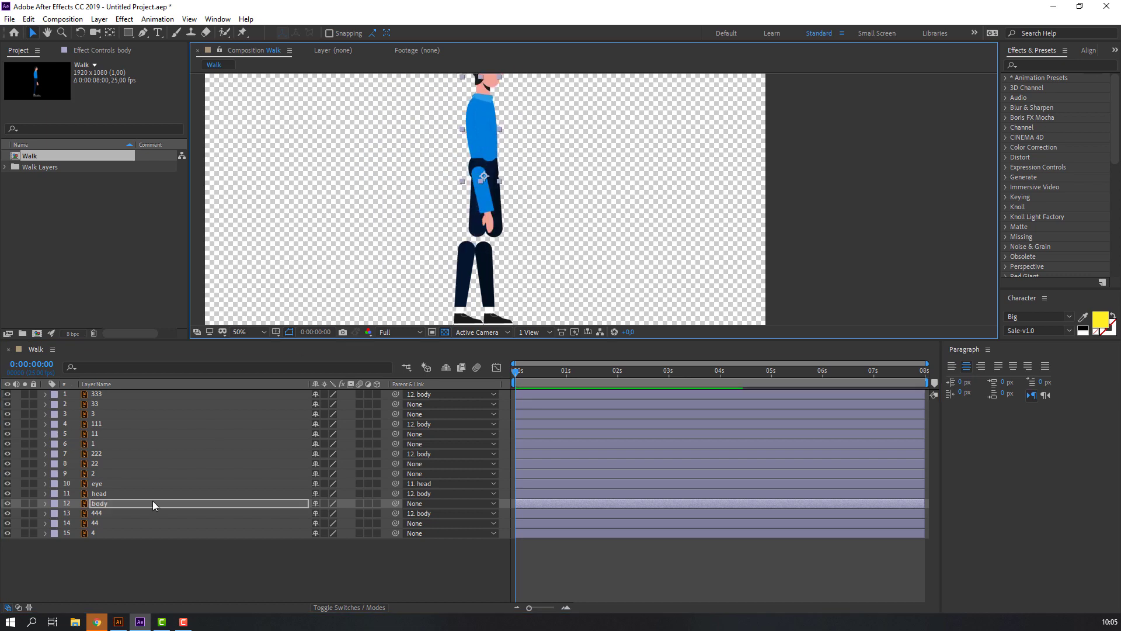
click(143, 560)
- Solo the arm layers 333, 33 and 3, and parent hand layer 3 to forearm 33 and forearm 33 to upper arm 333
click(99, 414)
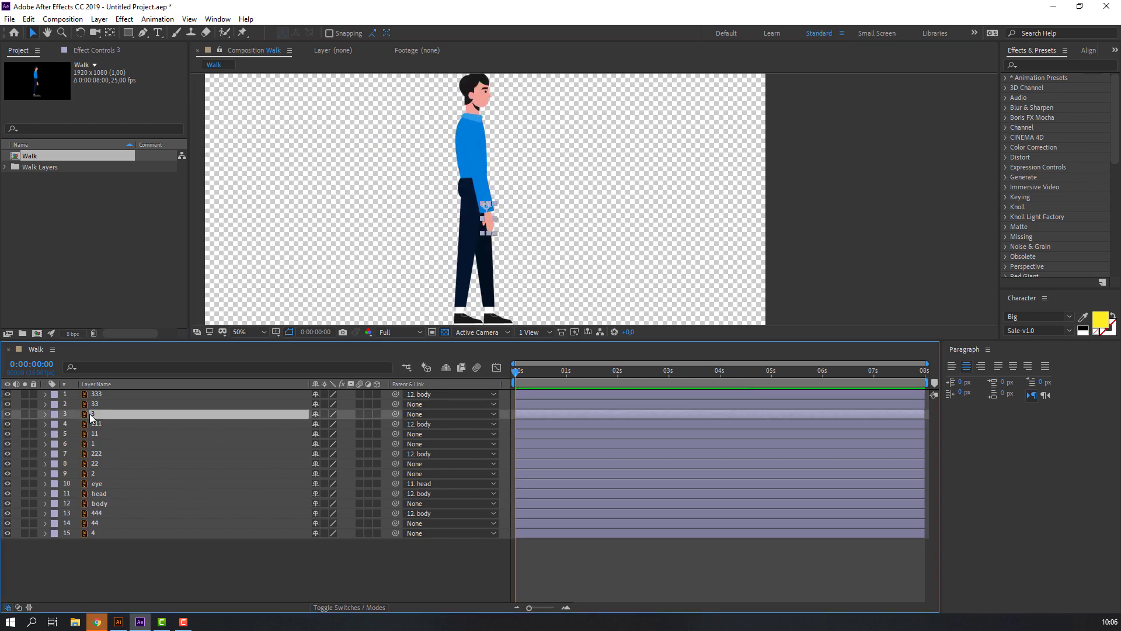
click(25, 394)
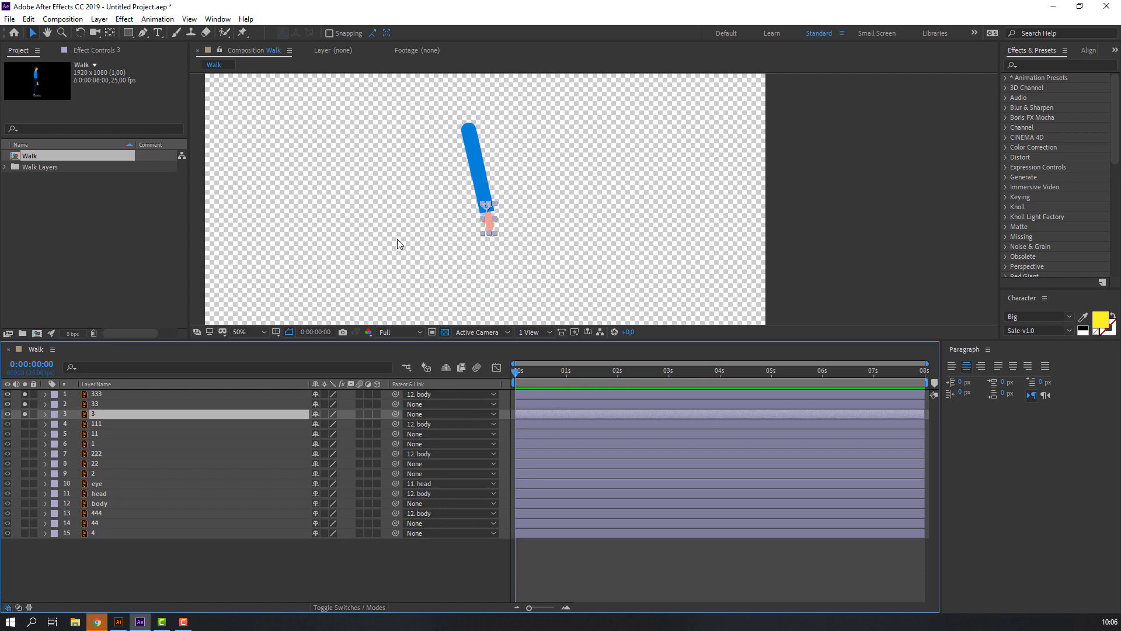
scroll(396, 243, up, 2)
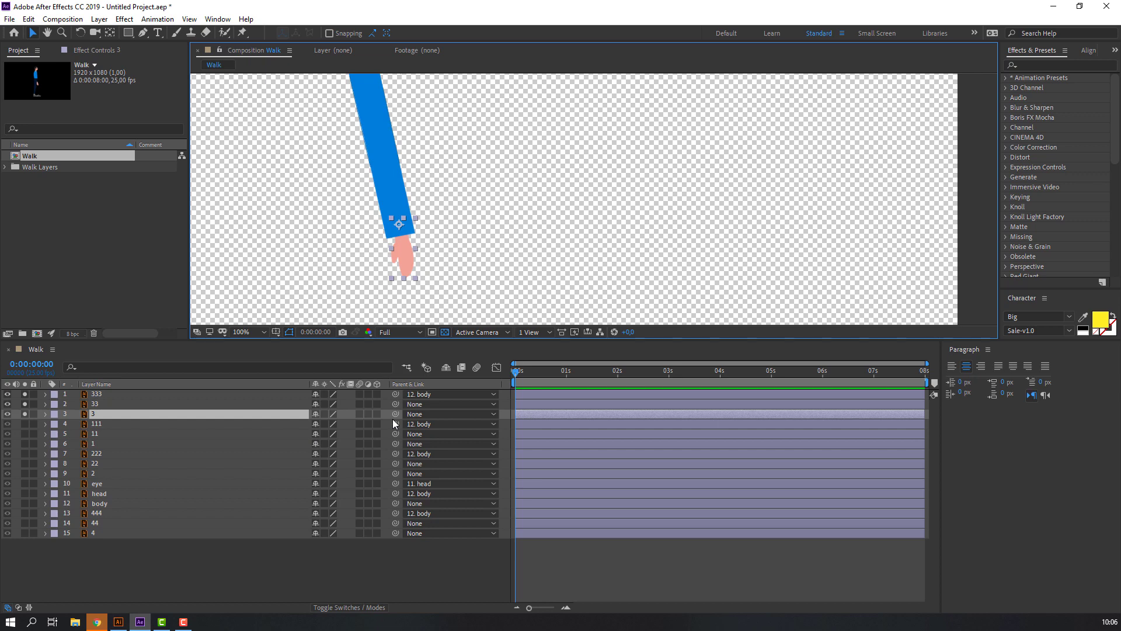
drag(396, 414, 96, 404)
click(99, 404)
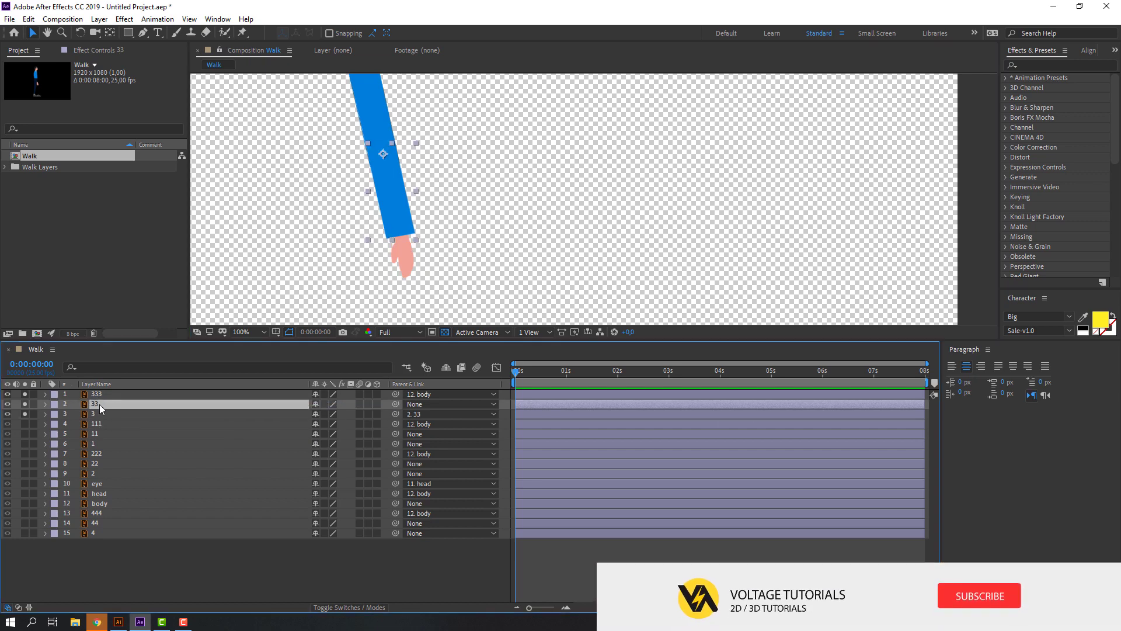
drag(395, 404, 96, 397)
- Rotate upper-arm layer 333 to test the arm chain, and undo the rotation
click(96, 394)
scroll(420, 168, down, 2)
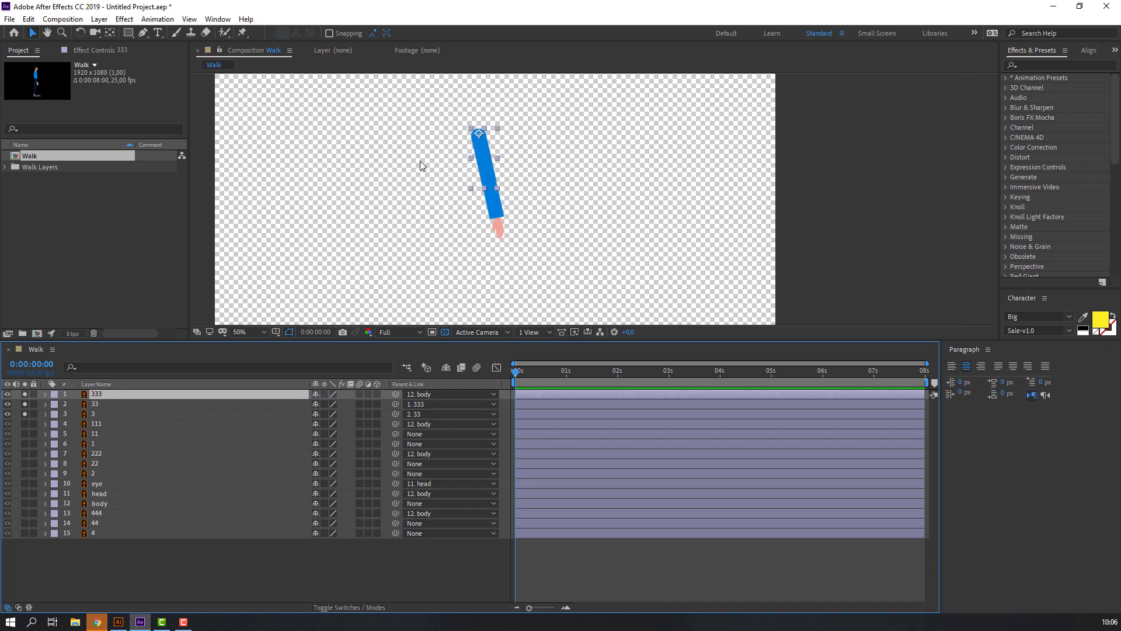
key(r)
mouse_move(327, 404)
mouse_down()
mouse_move(339, 404)
mouse_move(322, 404)
mouse_up()
key(ctrl+z)
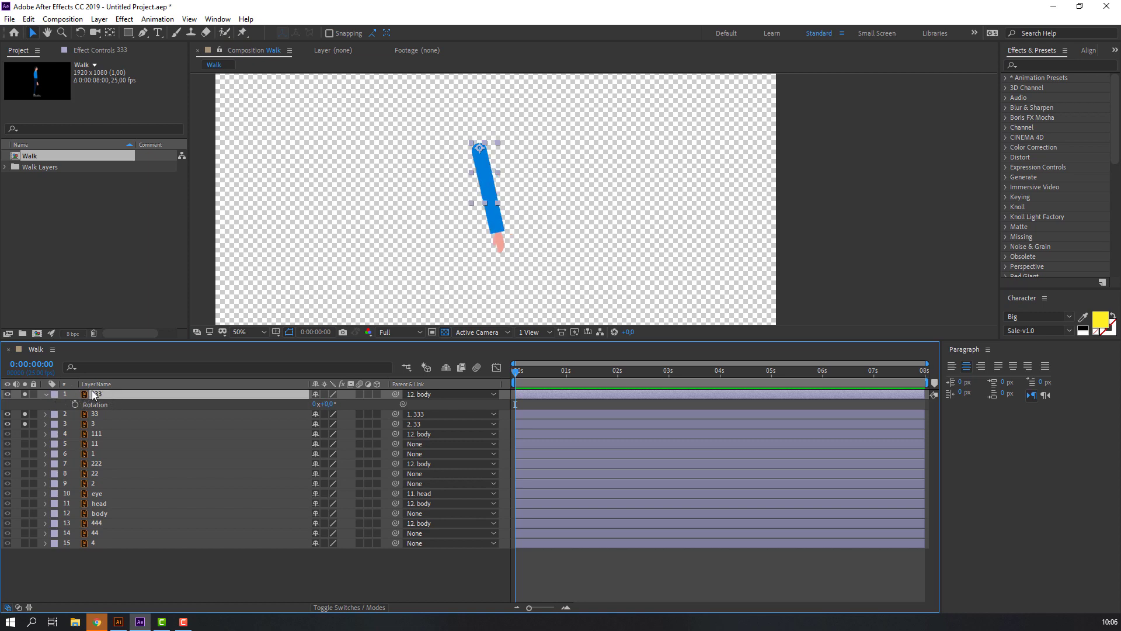
- Collapse the rotation property of layer 333 and turn off the solo on layers 333, 33 and 3
click(99, 415)
ctrl+click(98, 424)
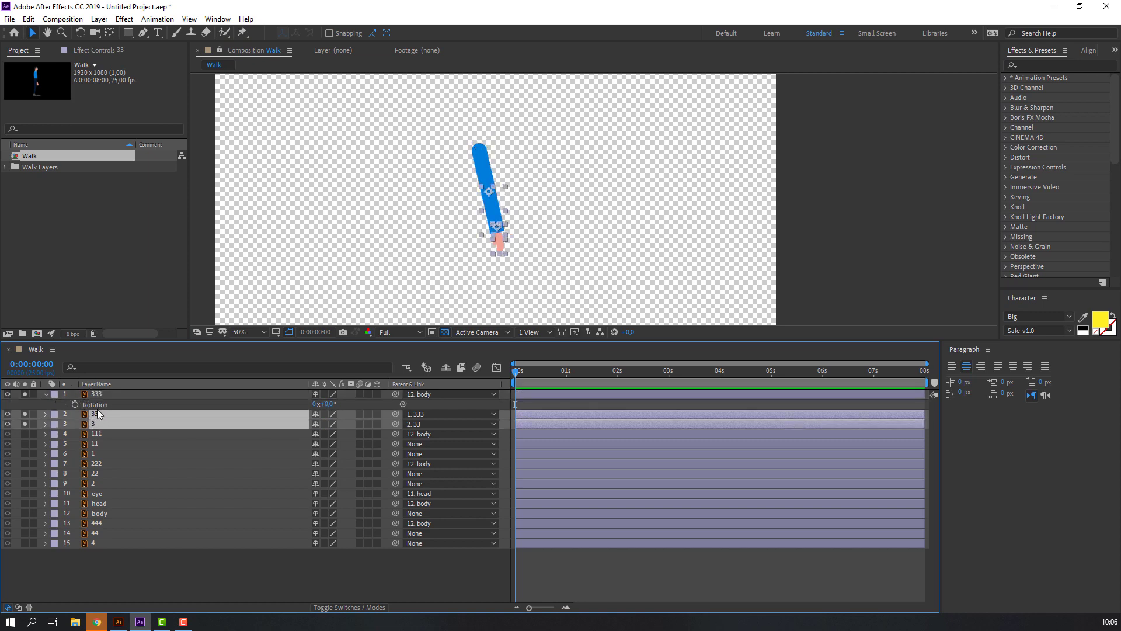
click(103, 397)
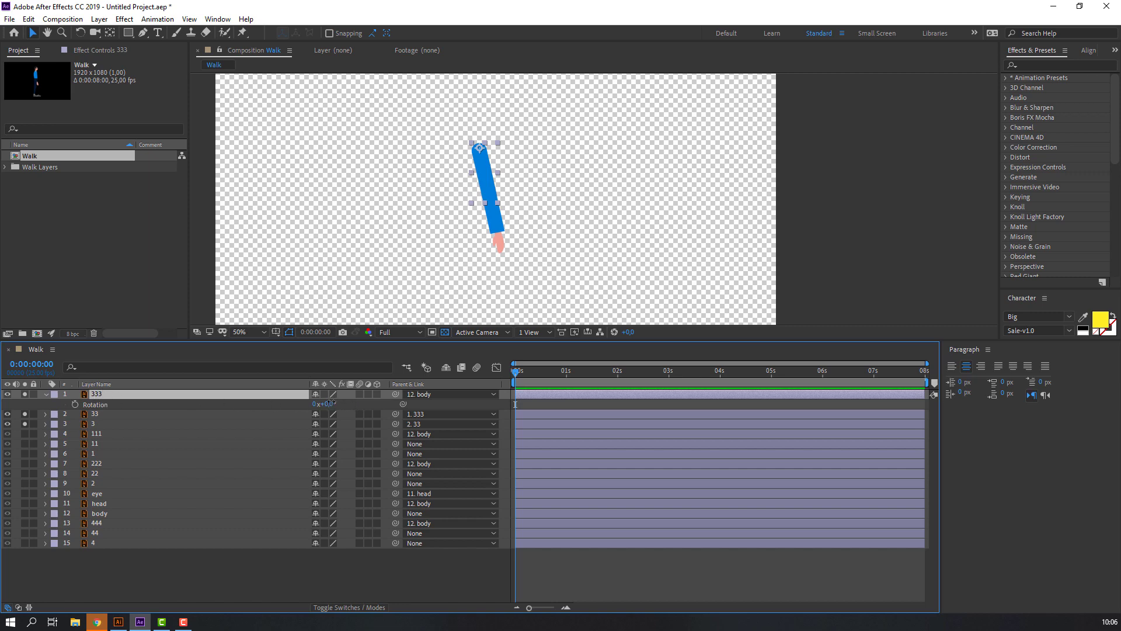
click(45, 394)
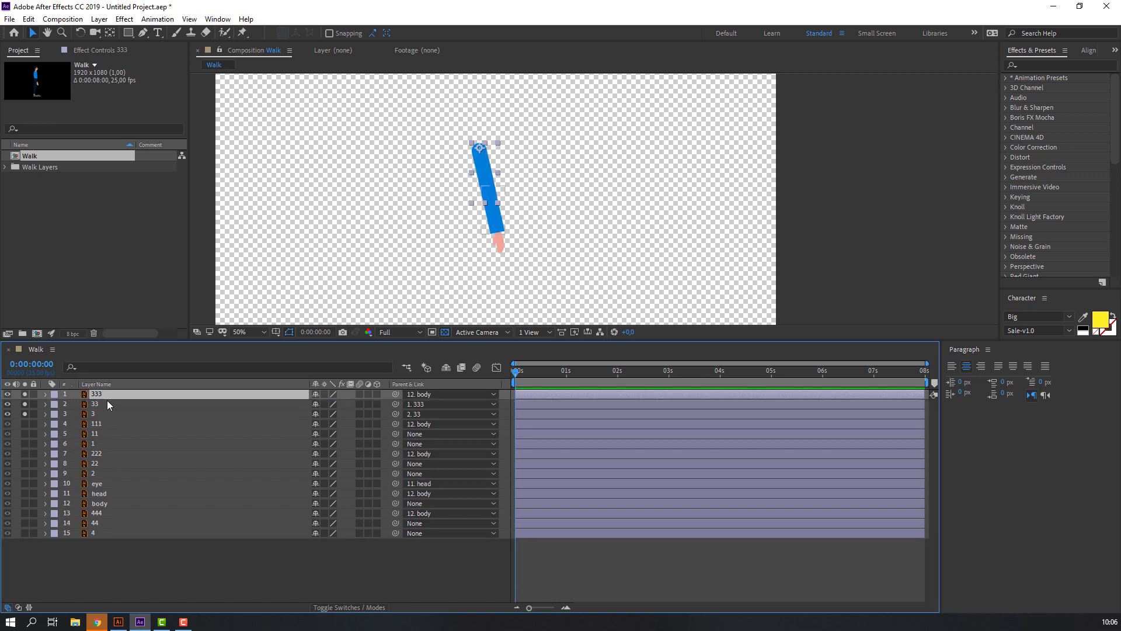
drag(23, 414, 25, 394)
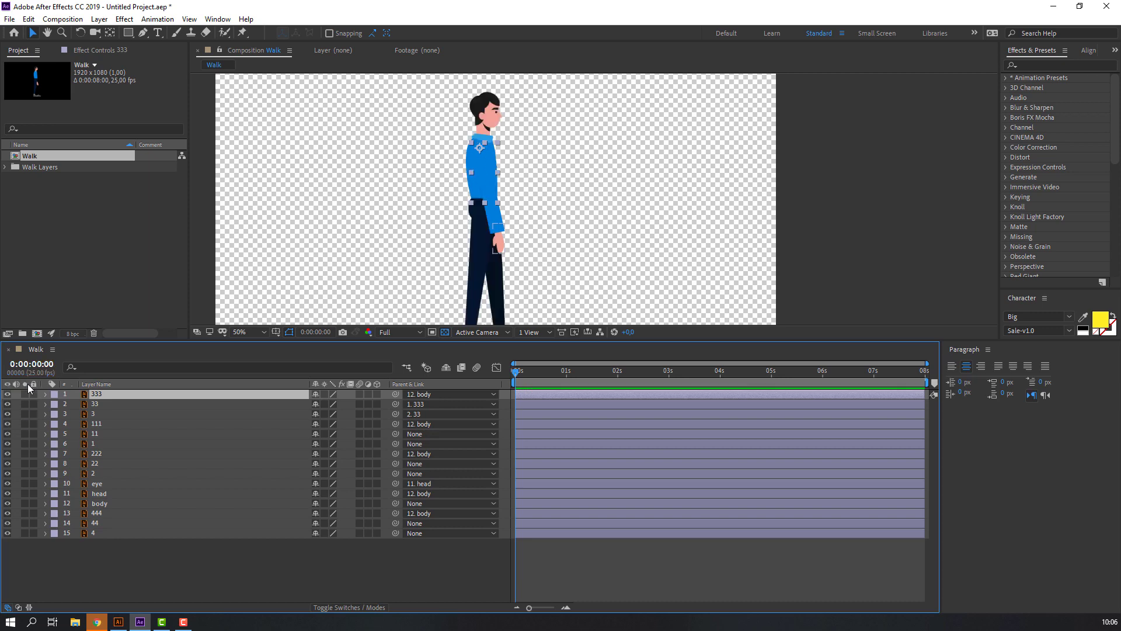
- Parent foot layer 1 to lower-leg layer 11, and layer 11 to upper-leg layer 111
click(93, 445)
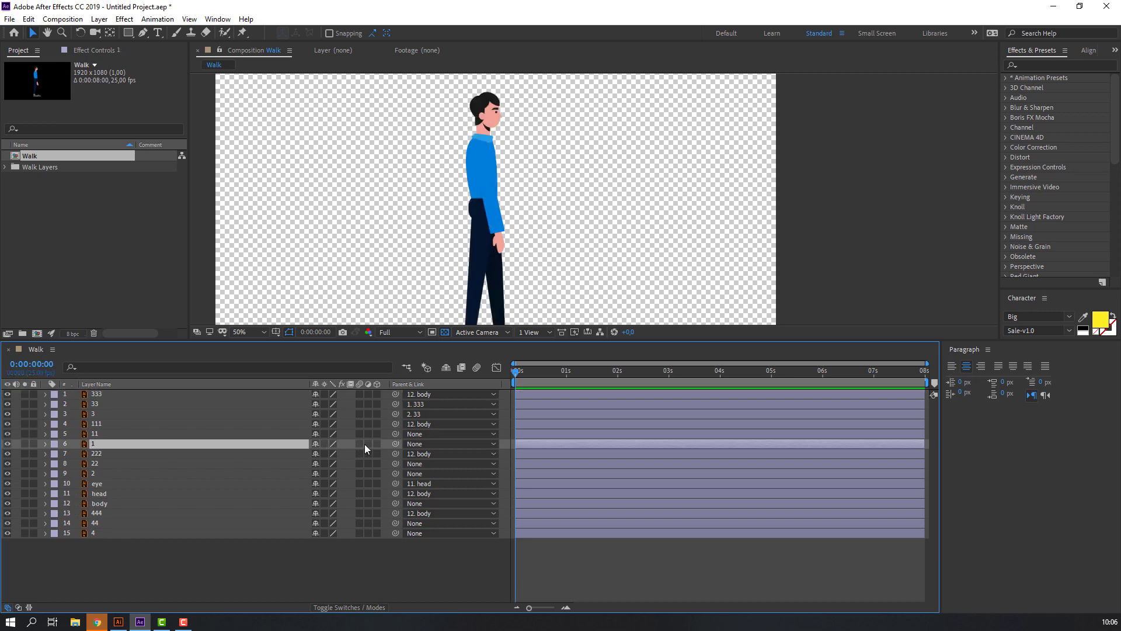
drag(396, 448, 94, 435)
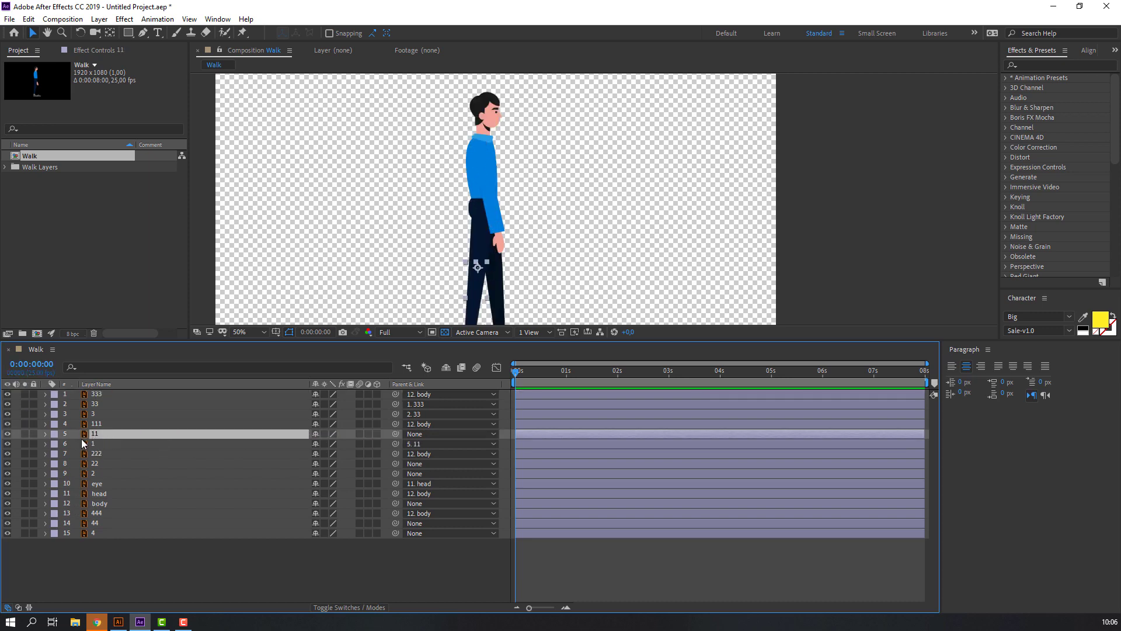
drag(395, 434, 99, 429)
- Rotate upper-leg layer 111 to test its leg chain, undo the rotation, and collapse the layer
key(r)
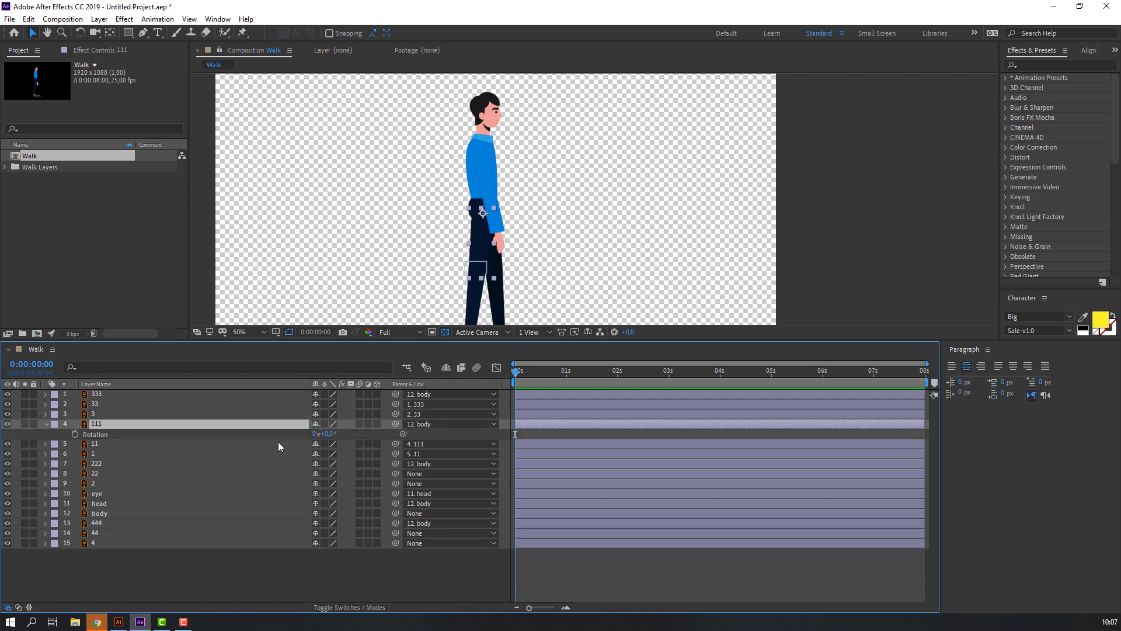
drag(325, 438, 238, 454)
key(ctrl+z)
click(46, 424)
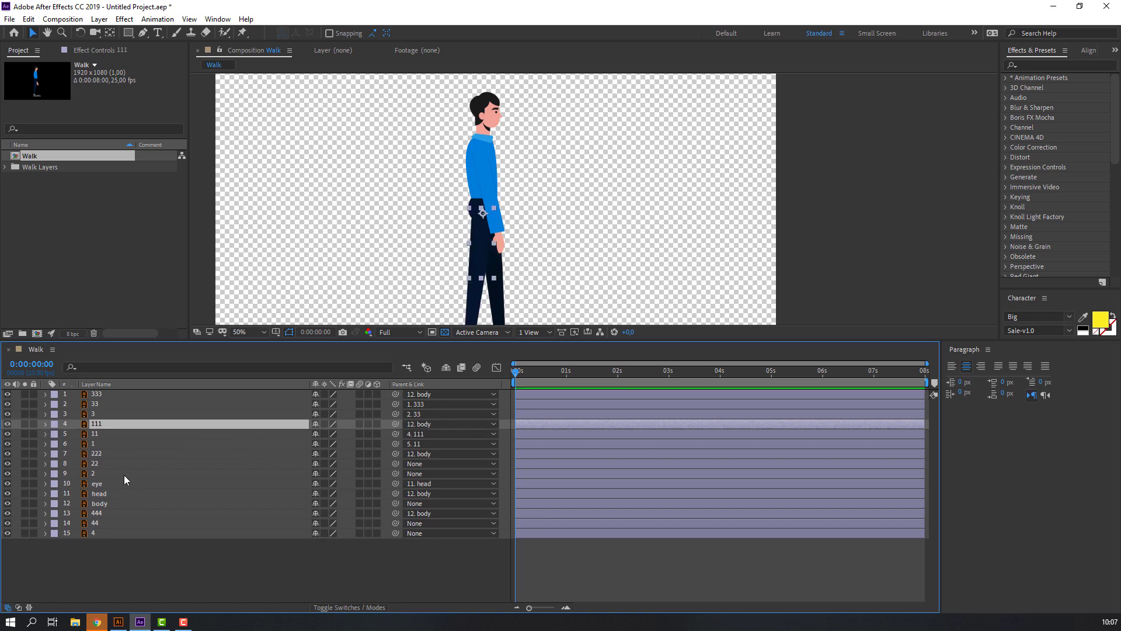
- Parent foot layer 2 to lower-leg layer 22, and layer 22 to upper-leg layer 222
click(93, 472)
drag(395, 472, 96, 458)
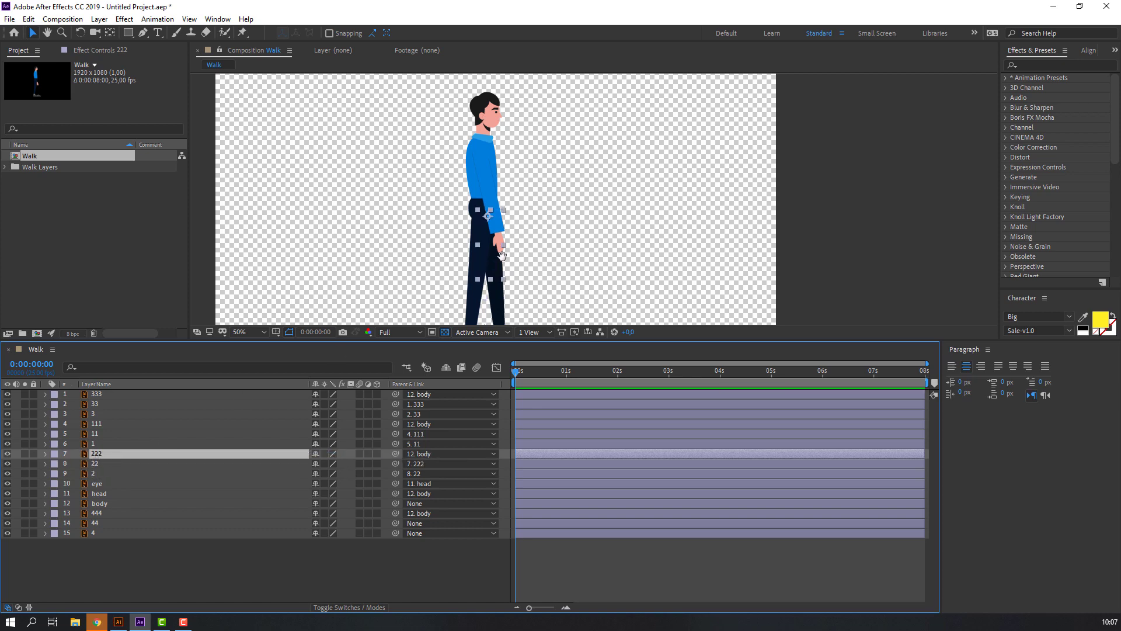
- Rotate upper-leg layer 222 to test its leg chain, undo the rotation, and collapse the layer
key(r)
drag(336, 464, 328, 465)
key(ctrl+z)
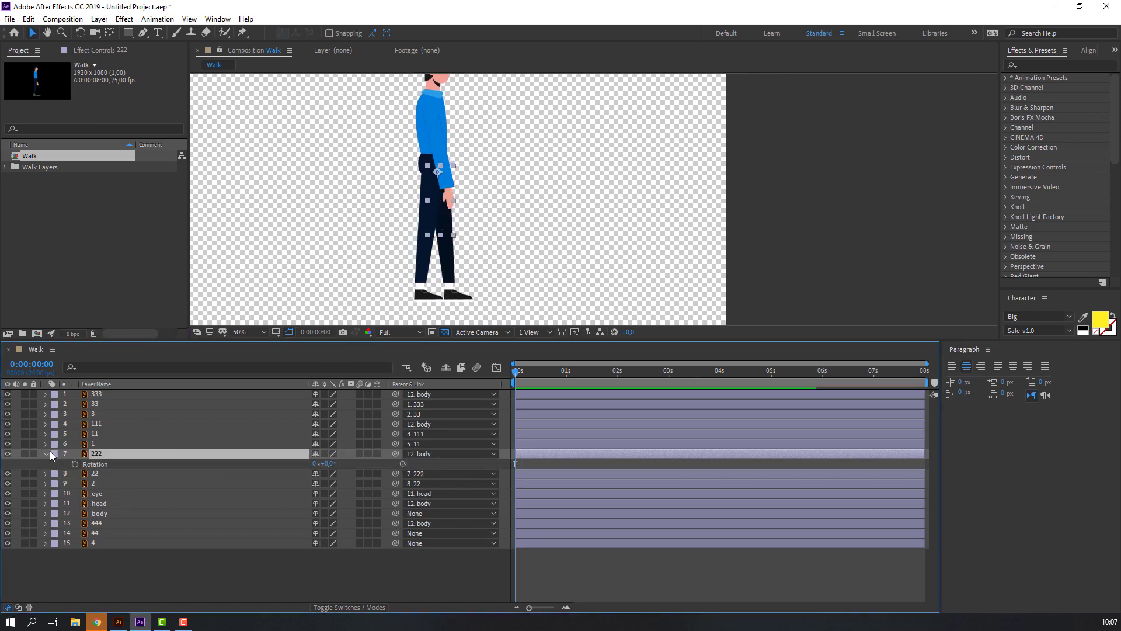
click(45, 455)
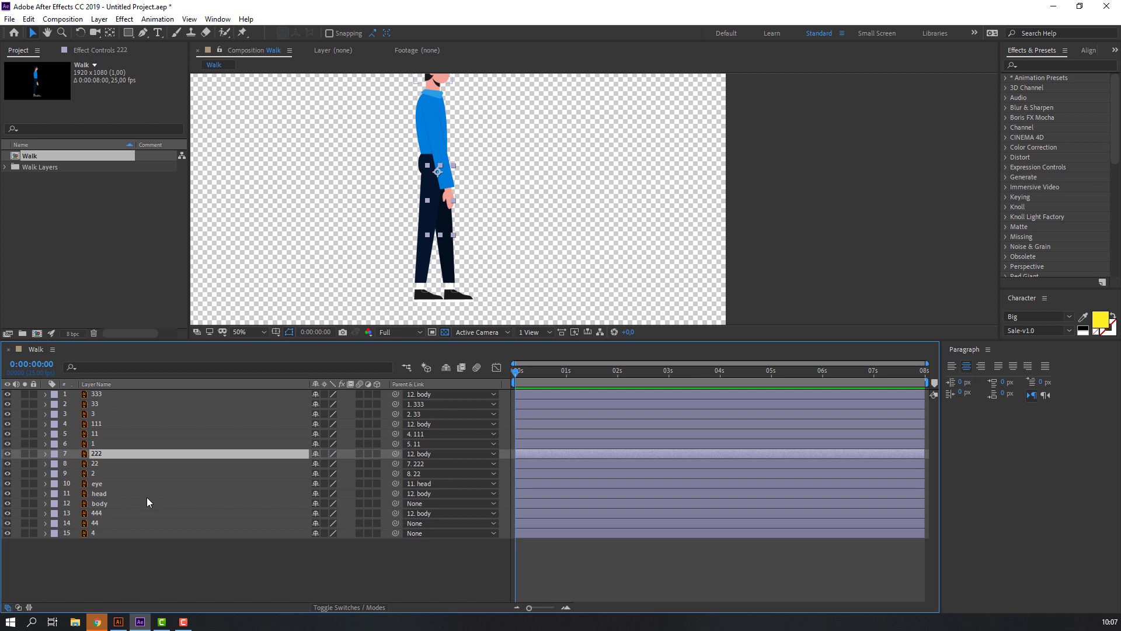
- Parent hand layer 4 to forearm layer 44, and layer 44 to upper-arm layer 444
click(102, 530)
drag(394, 534, 97, 528)
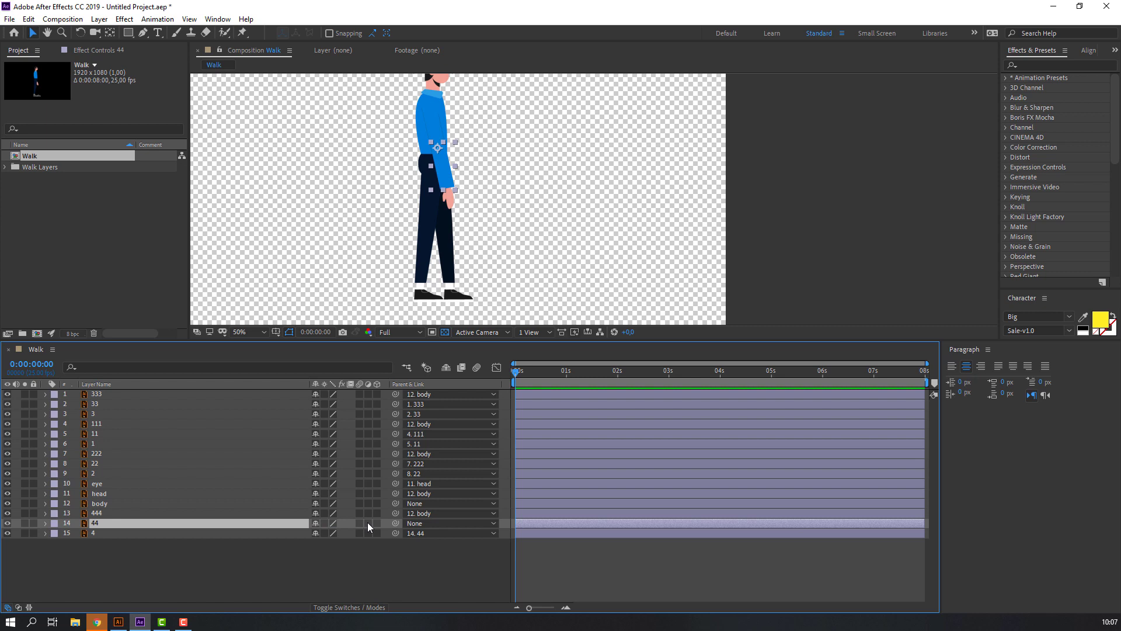
drag(395, 523, 99, 514)
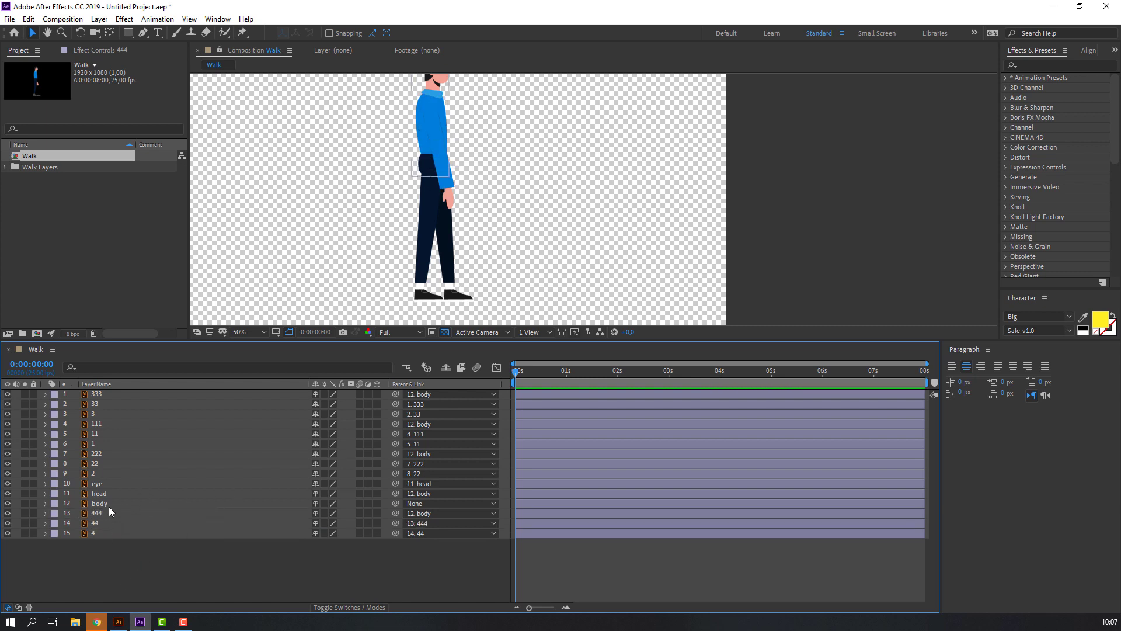
- Move the body layer around the composition to test the complete parent hierarchy, and undo the move
click(92, 503)
scroll(419, 201, down, 2)
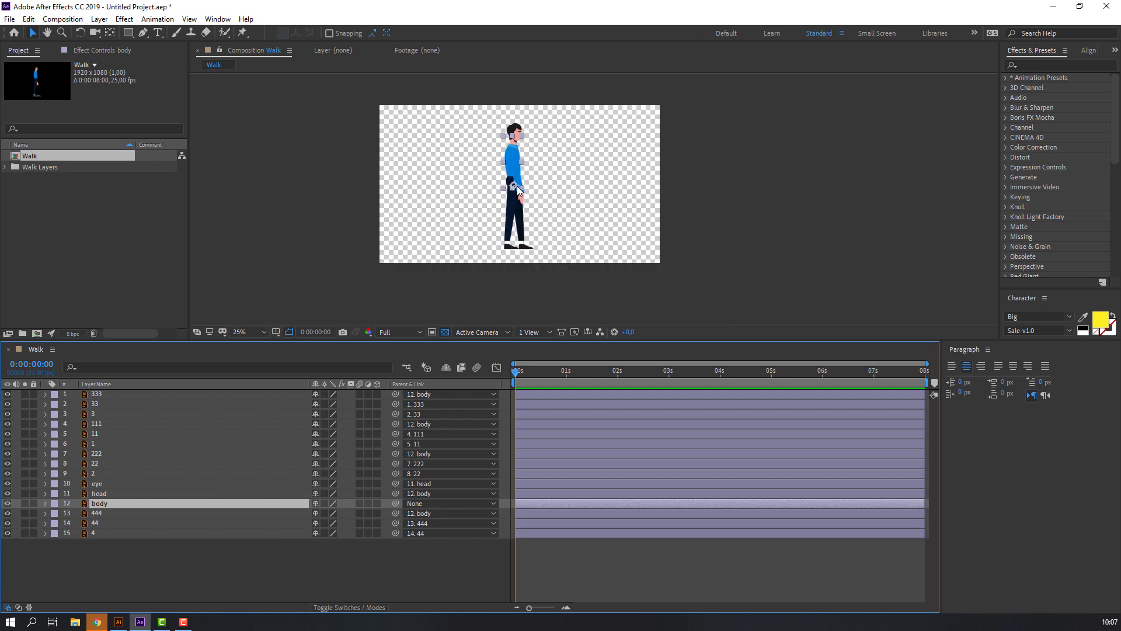
drag(517, 189, 459, 204)
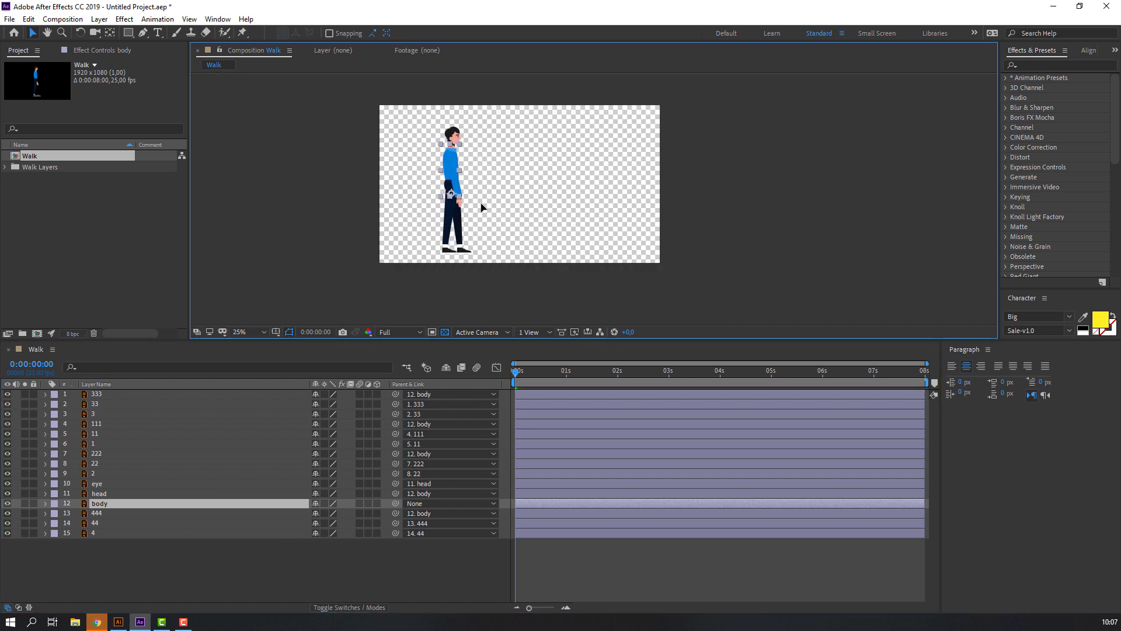
drag(550, 207, 509, 193)
key(ctrl+z)
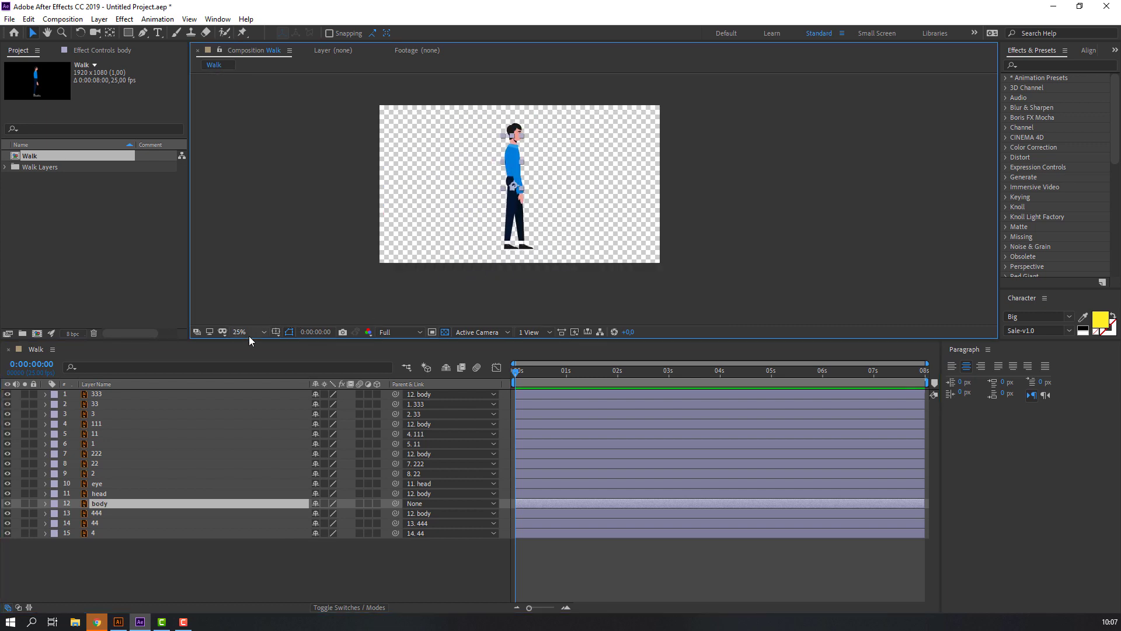
- Fit the composition in the viewer, open the Duik Bassel.2 script window, and place it clear of the character
click(249, 332)
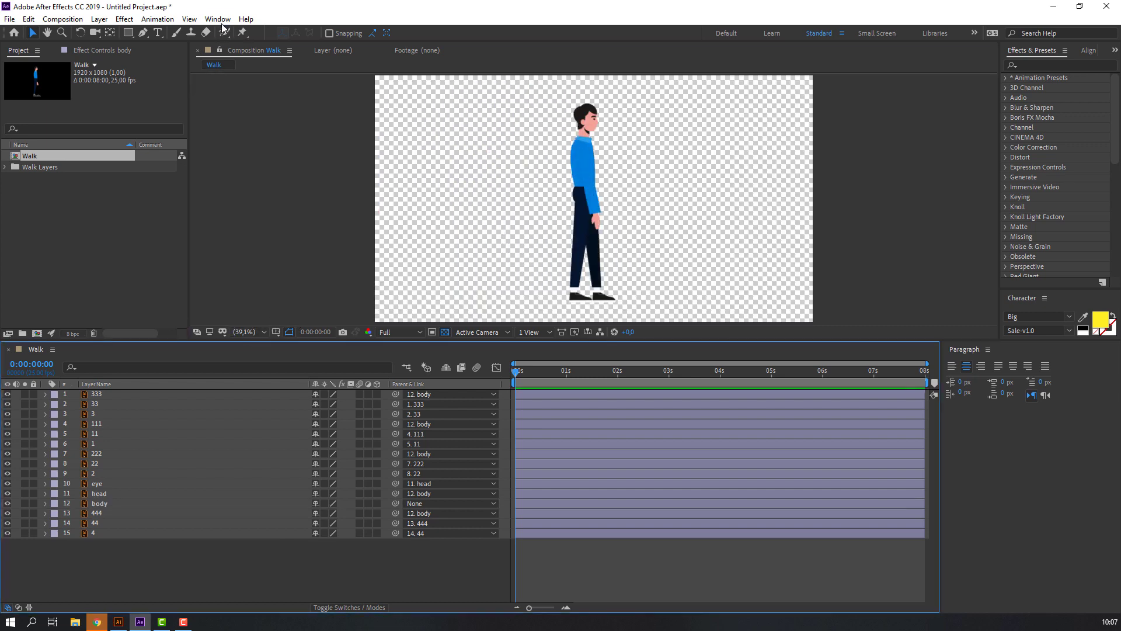
click(220, 20)
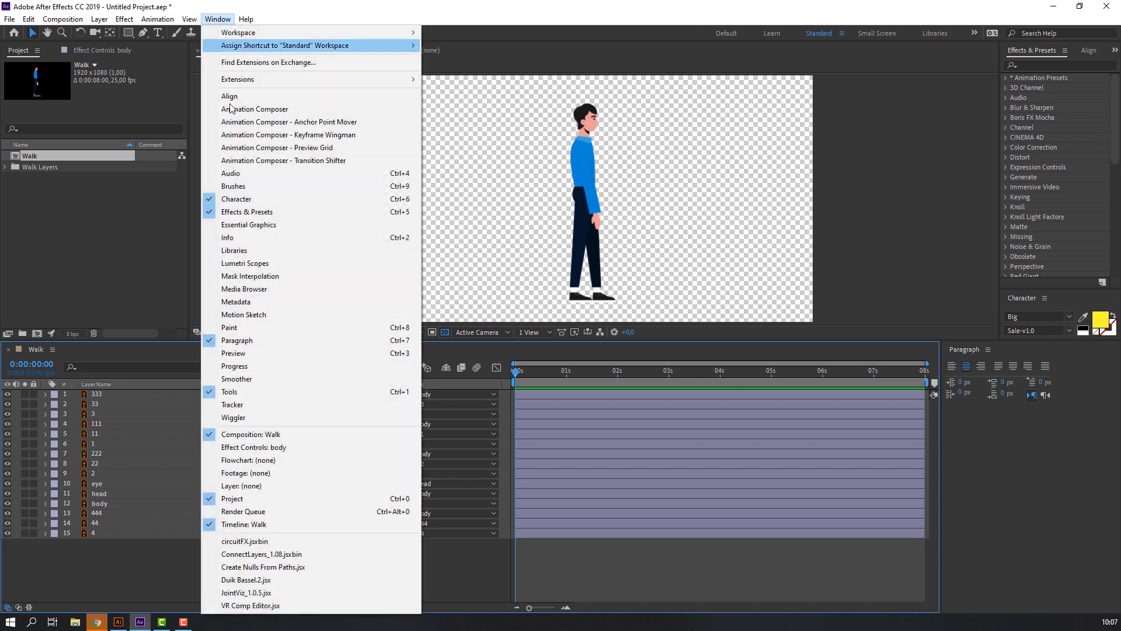
click(233, 580)
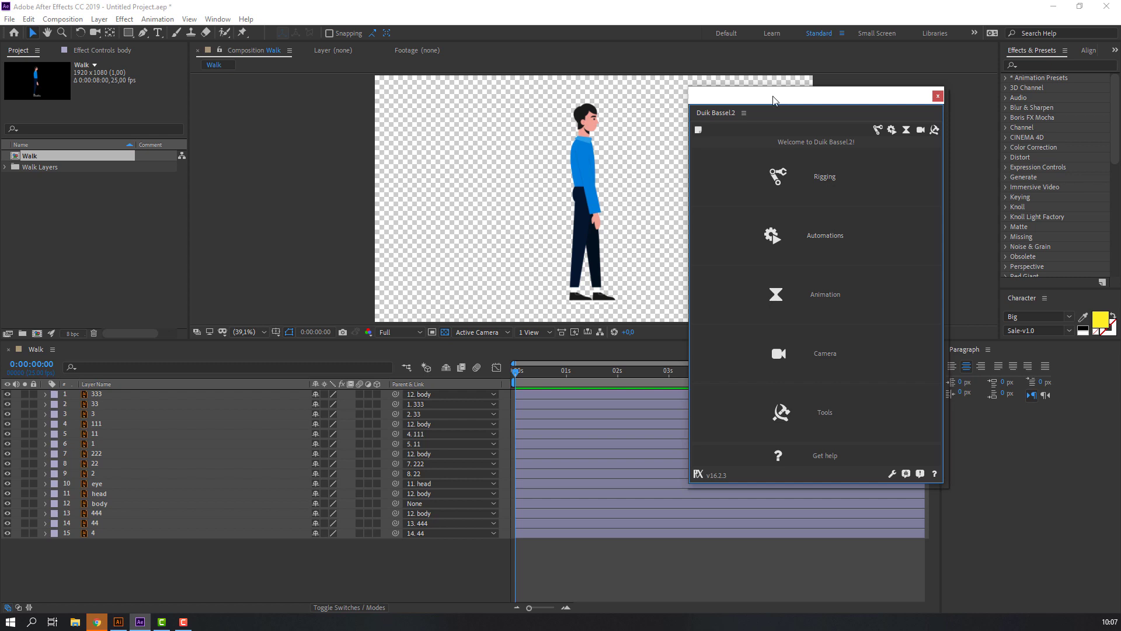
drag(774, 101, 723, 133)
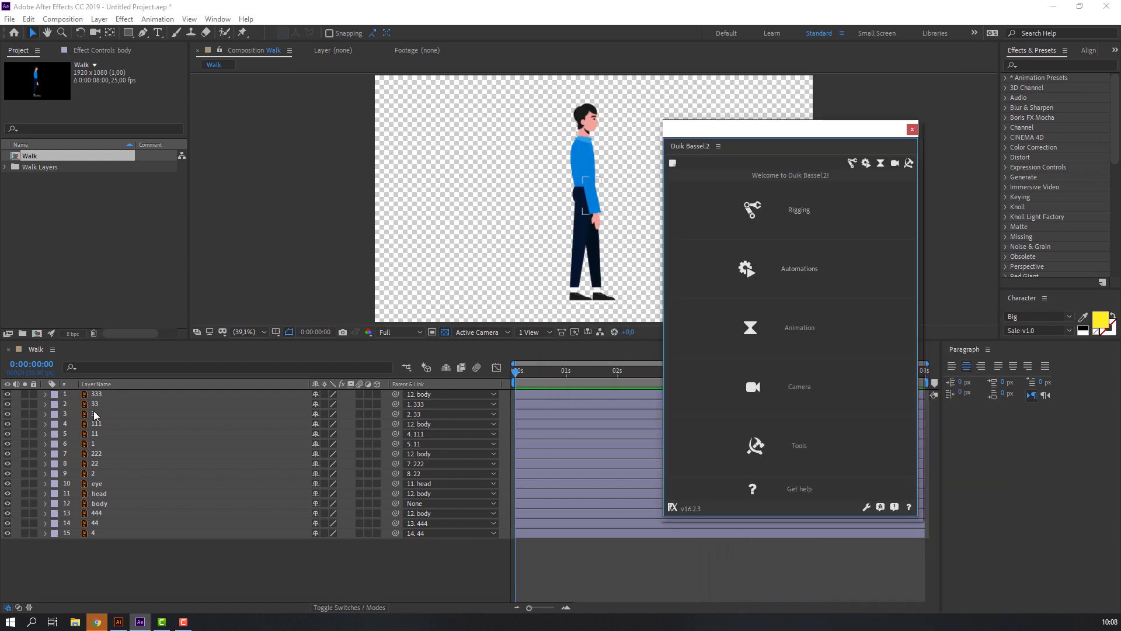
- Rig arm layers 3, 33 and 333 with Duik's Auto-rig & IK
click(94, 414)
shift+click(97, 395)
scroll(555, 222, up, 2)
drag(508, 232, 313, 301)
key(v)
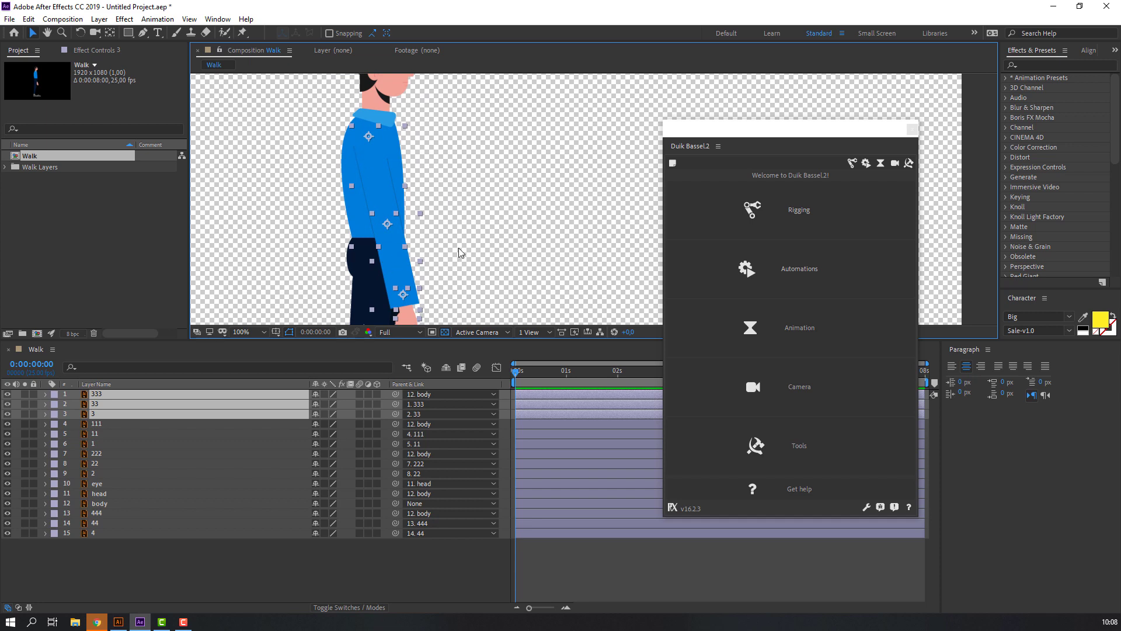
drag(459, 249, 473, 219)
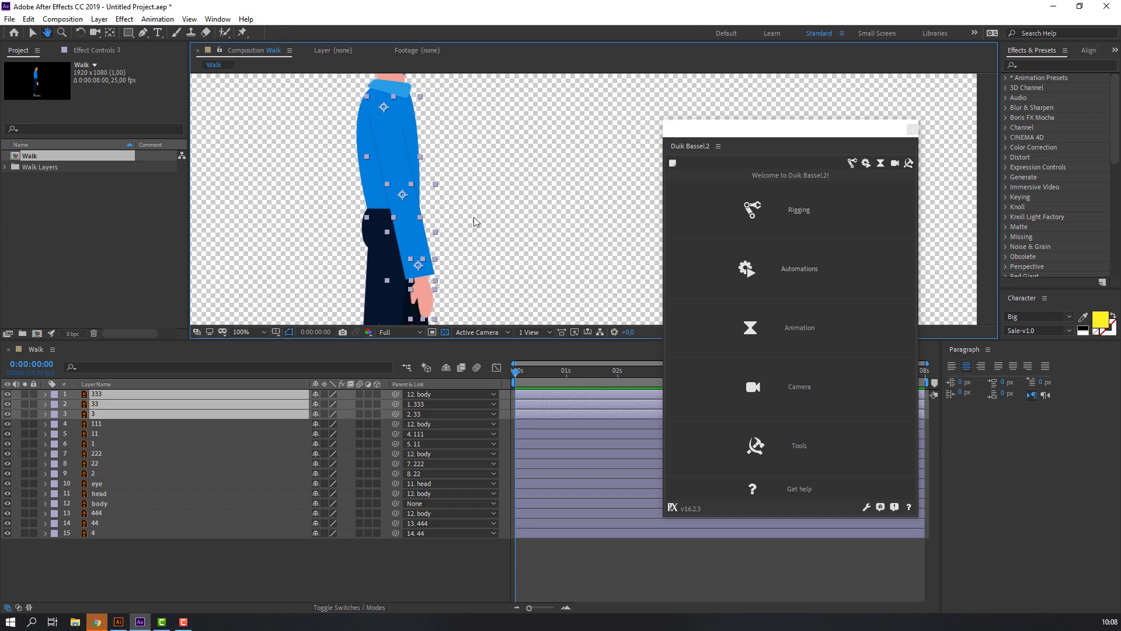
click(808, 214)
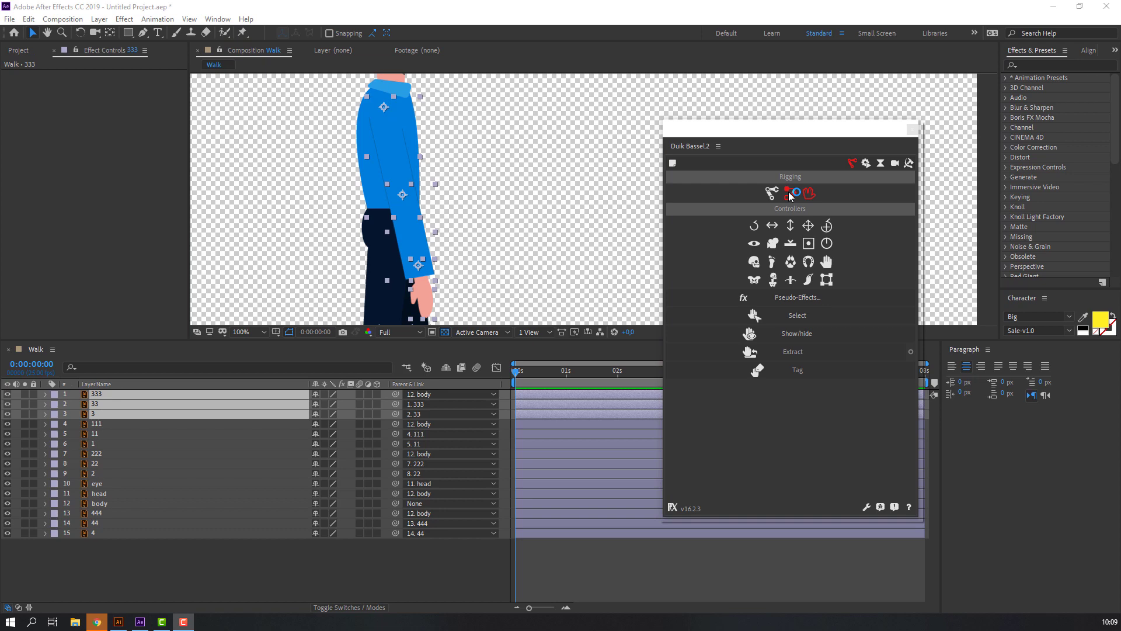
click(790, 195)
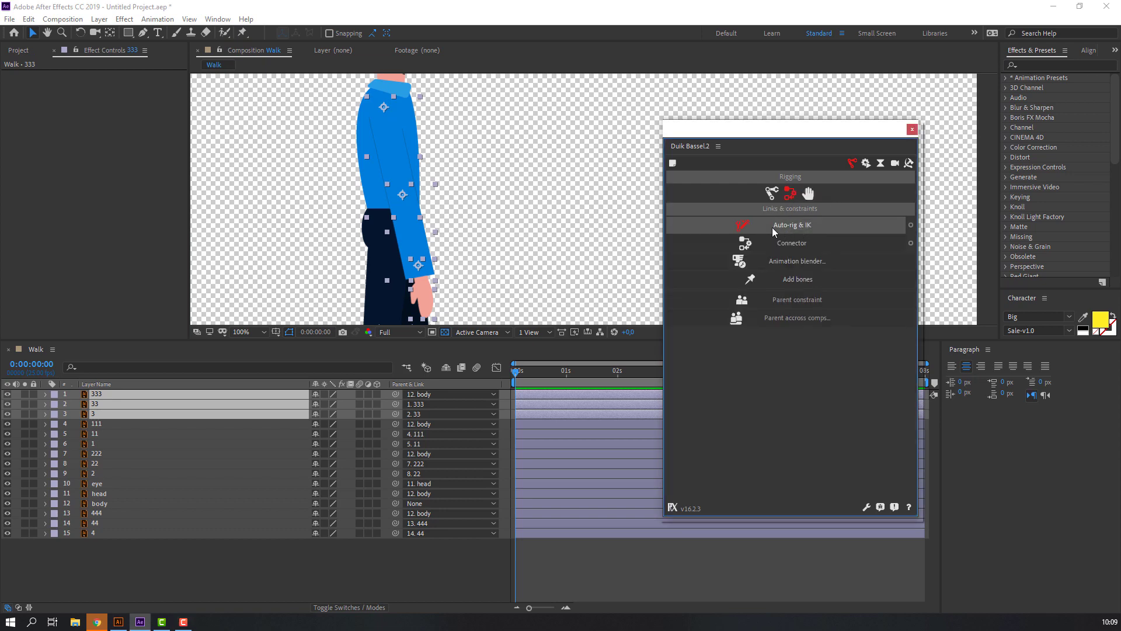
click(810, 227)
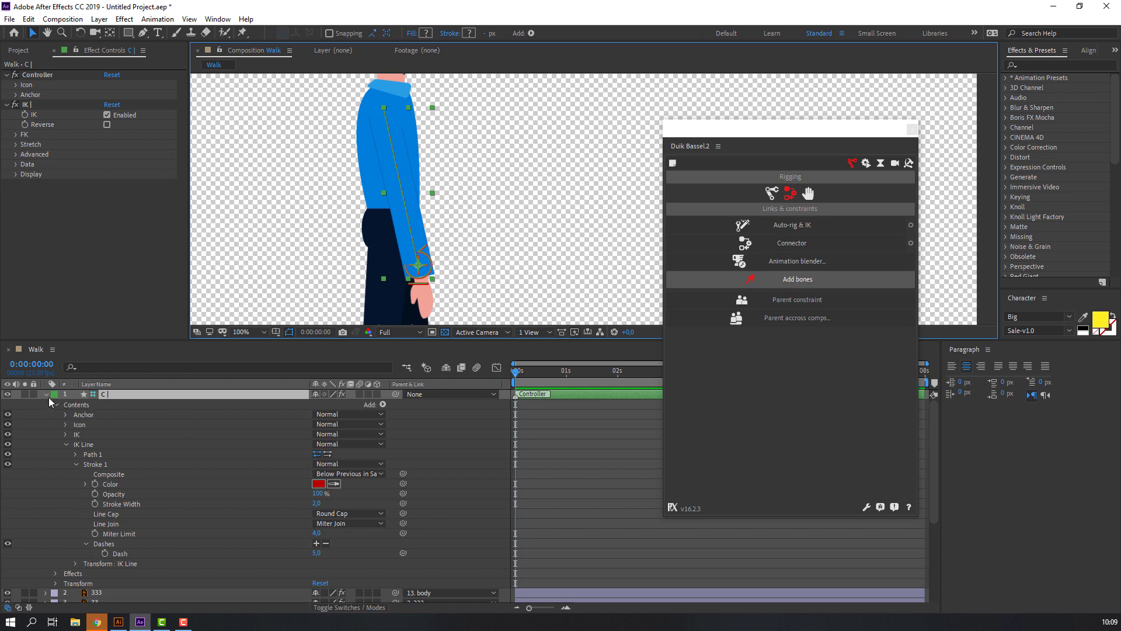
- Collapse the new arm controller's properties, move the controller to test the front arm's bend, and undo the move
click(46, 394)
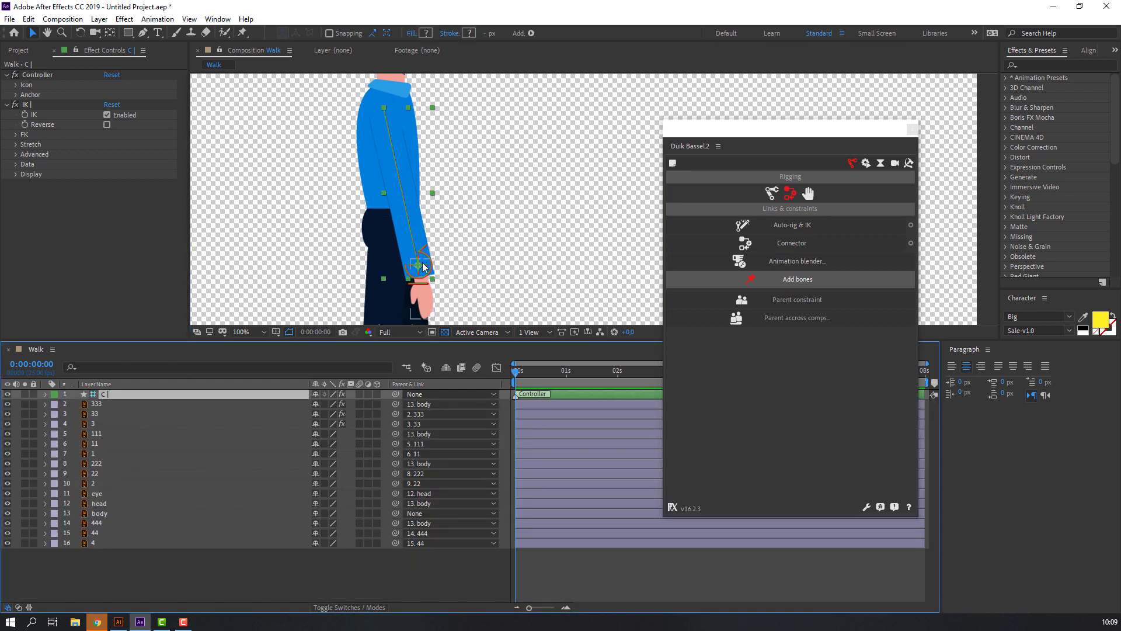
drag(419, 271, 474, 238)
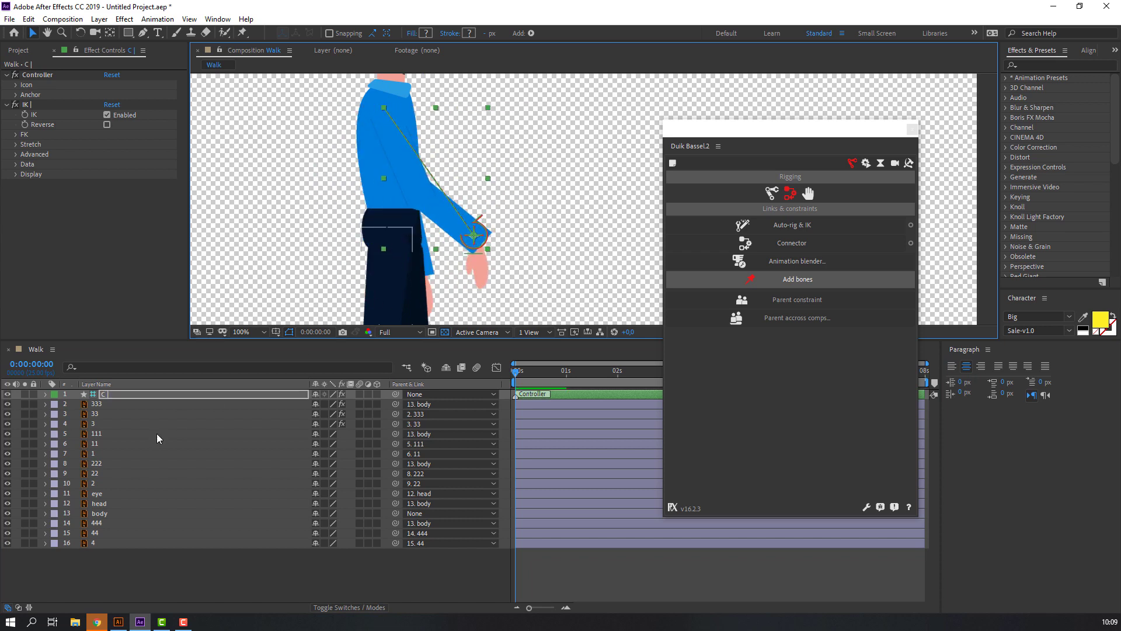
key(ctrl+z)
- Rig leg layers 111, 11 and 1 with Auto-rig & IK, testing the foot controller with a move that is undone
click(109, 435)
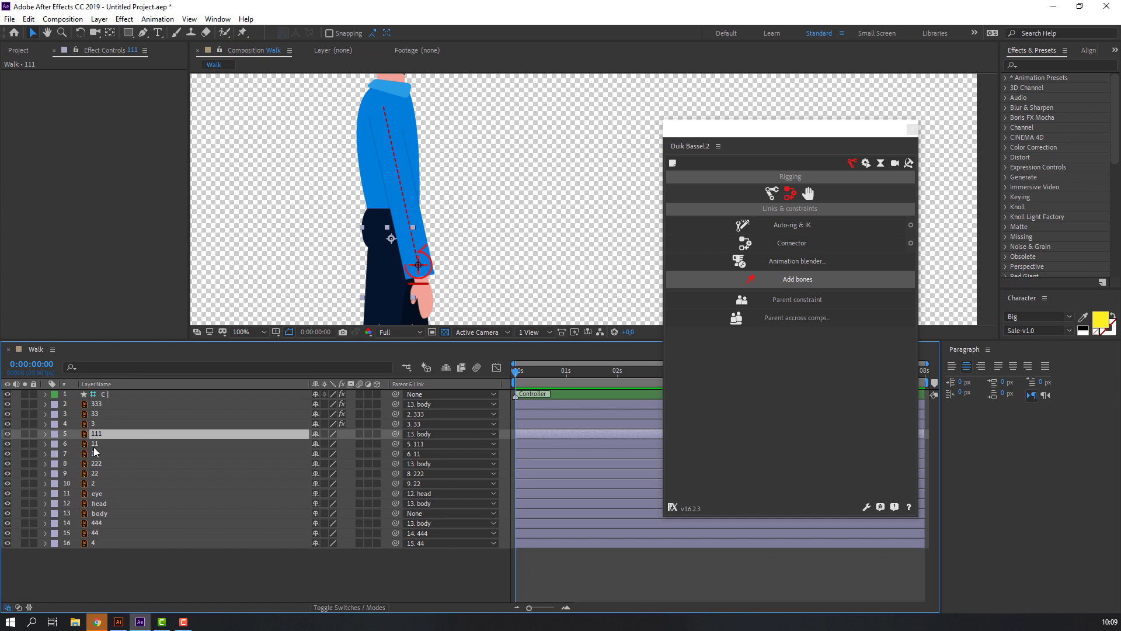
shift+click(94, 453)
scroll(346, 288, down, 2)
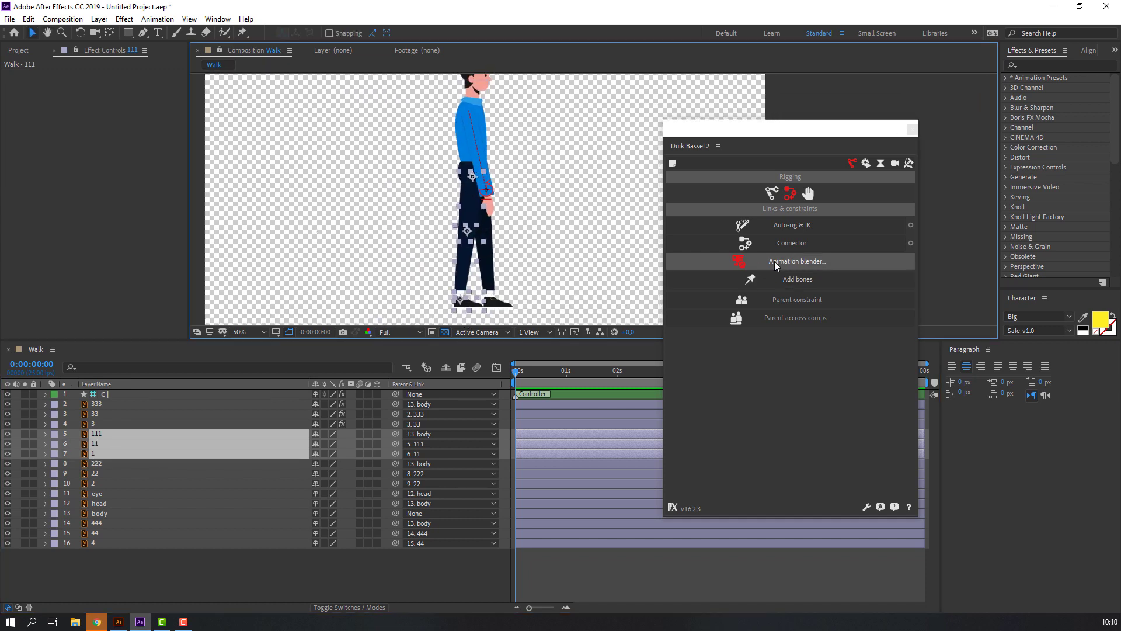
click(802, 229)
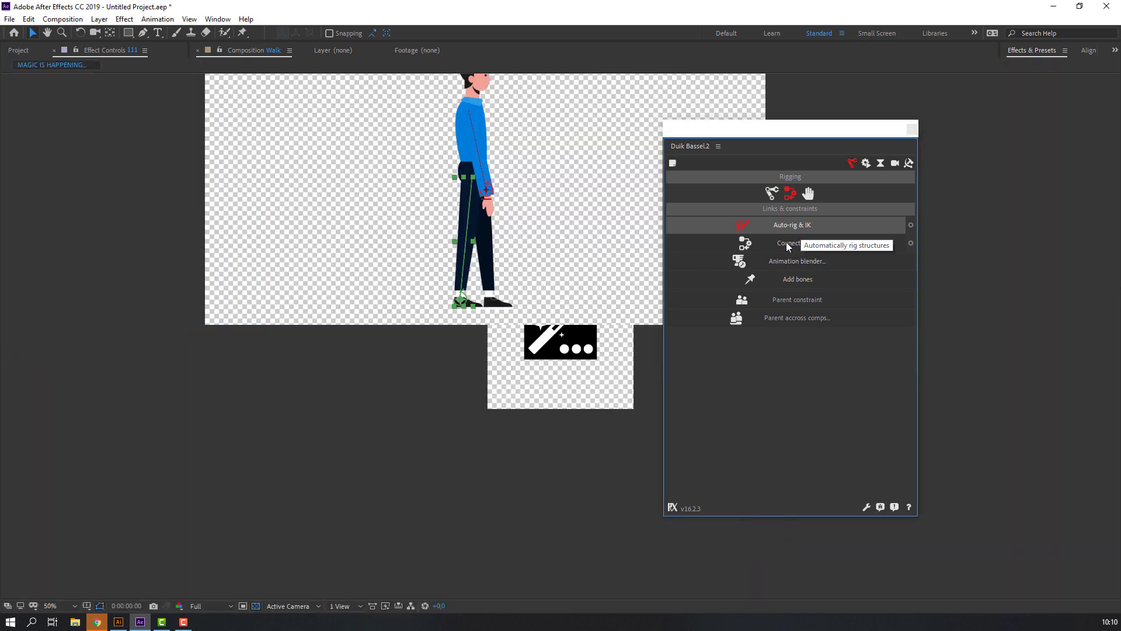
click(46, 395)
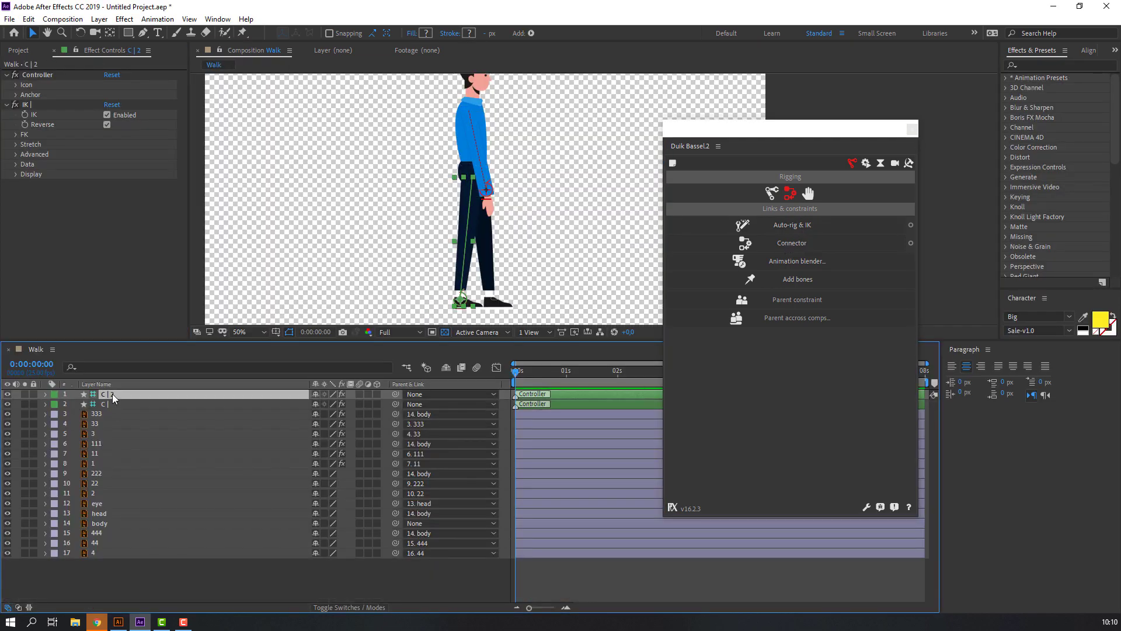
drag(461, 306, 456, 274)
key(ctrl+z)
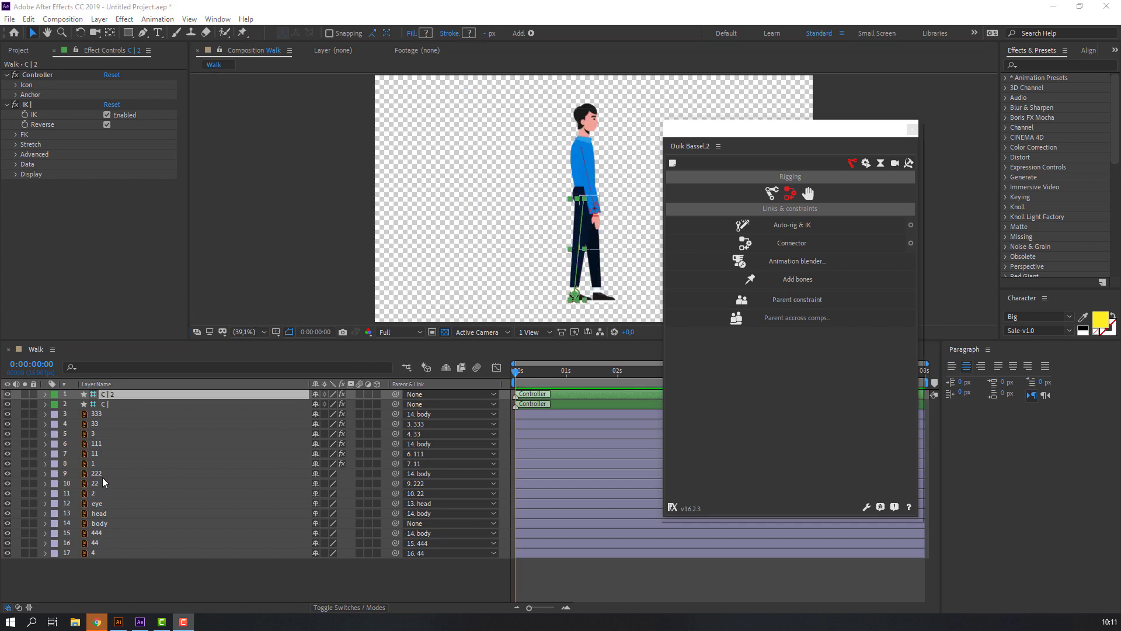
- Rig leg layers 222, 22 and 2 with Auto-rig & IK, testing the foot controller with a move that is undone
click(97, 473)
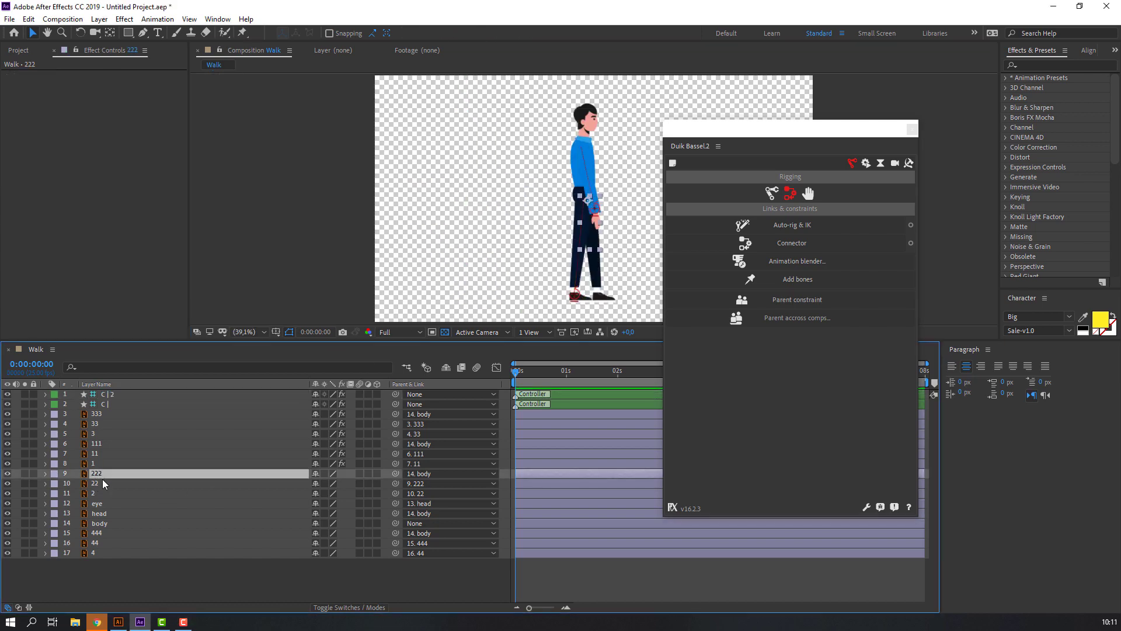
shift+click(105, 492)
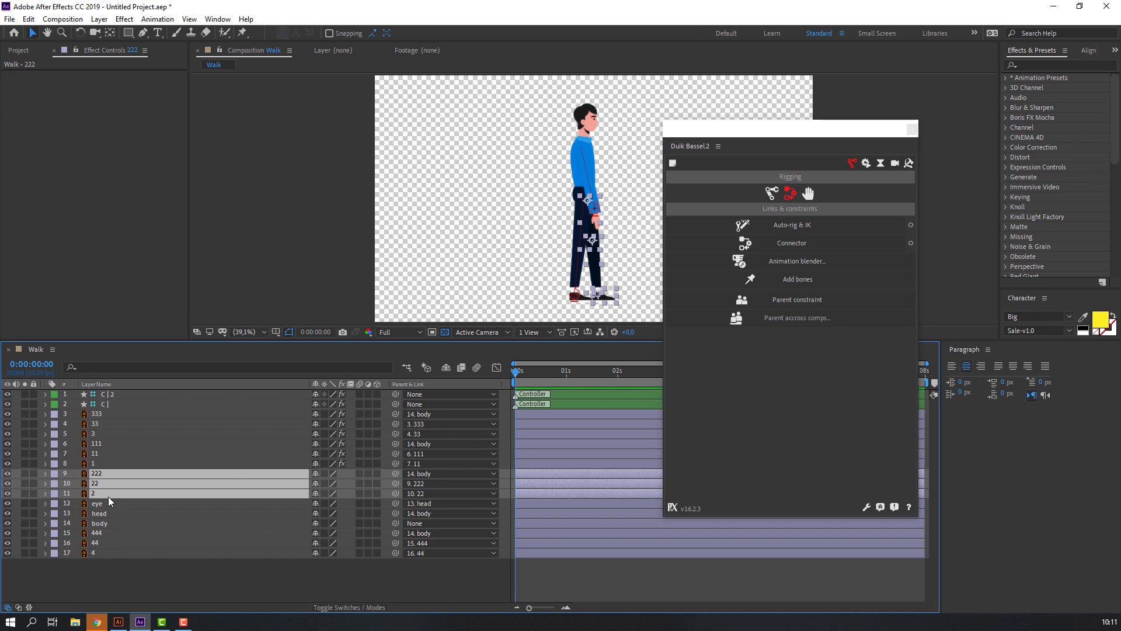
click(802, 228)
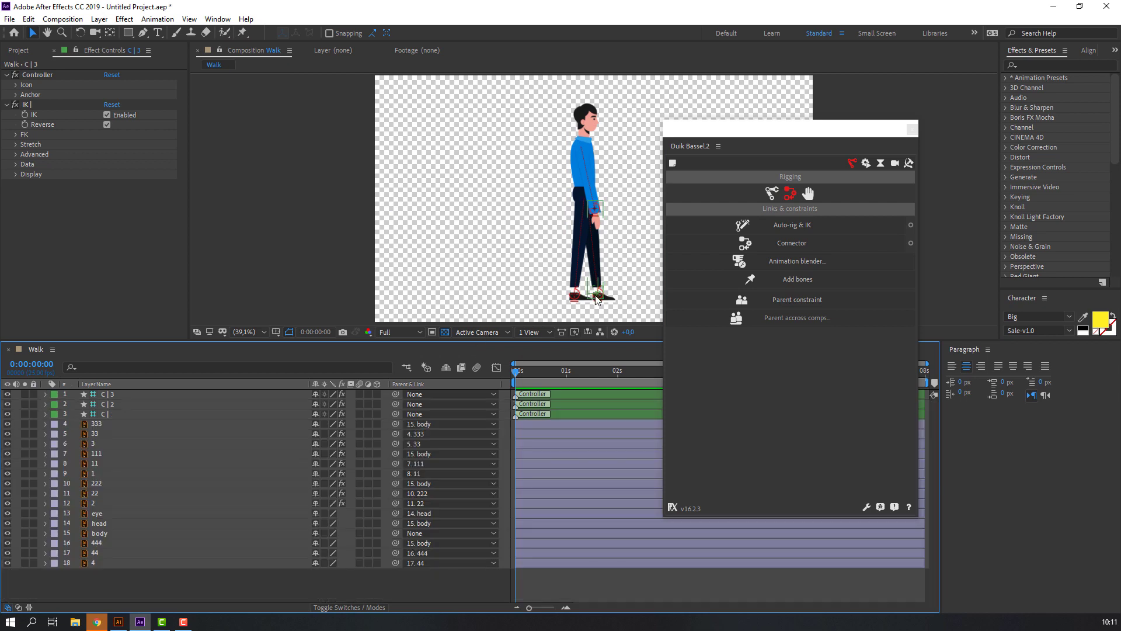
mouse_move(604, 295)
mouse_down()
mouse_move(608, 260)
mouse_move(600, 282)
mouse_move(616, 266)
mouse_up()
key(ctrl+z)
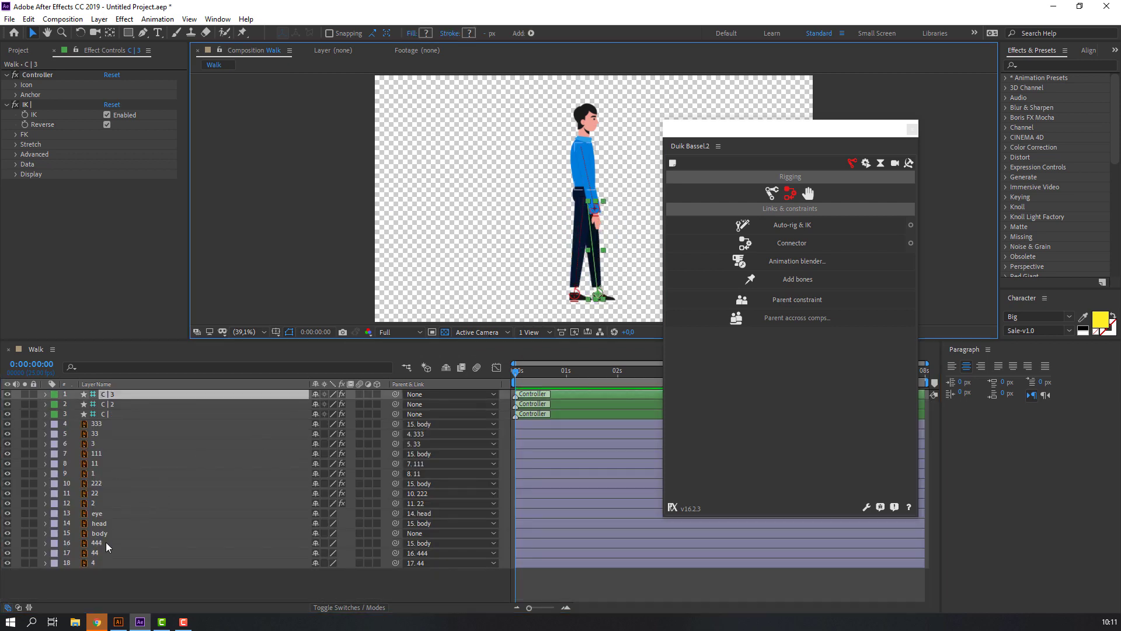
- Rig arm layers 444, 44 and 4 with Auto-rig & IK, testing the hand controller with a move that is undone
click(106, 545)
shift+click(107, 562)
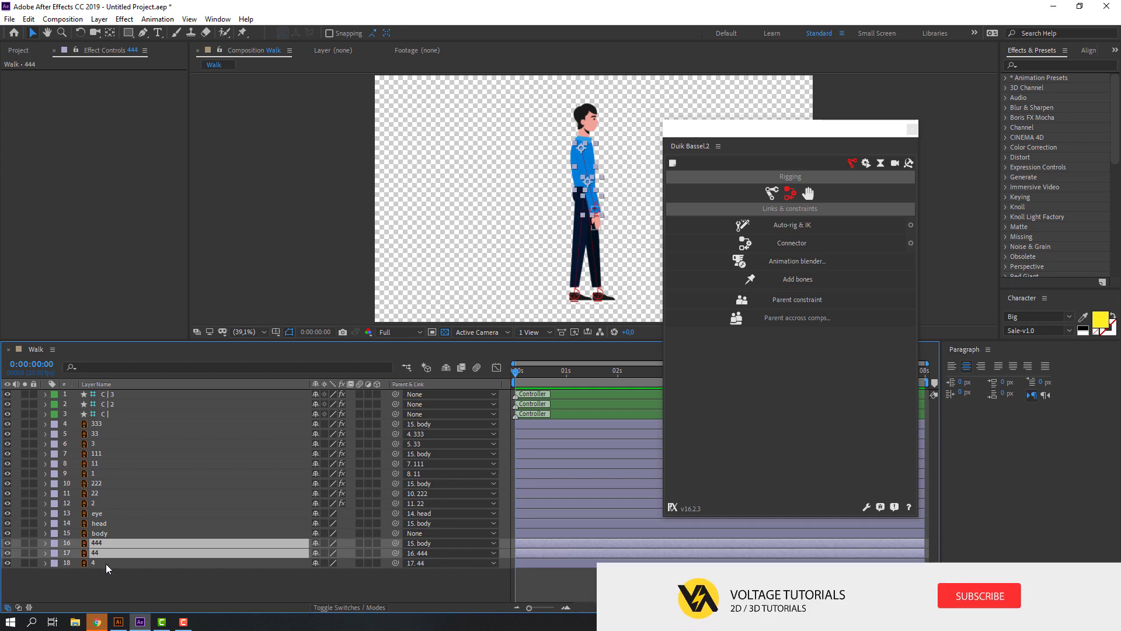
click(801, 228)
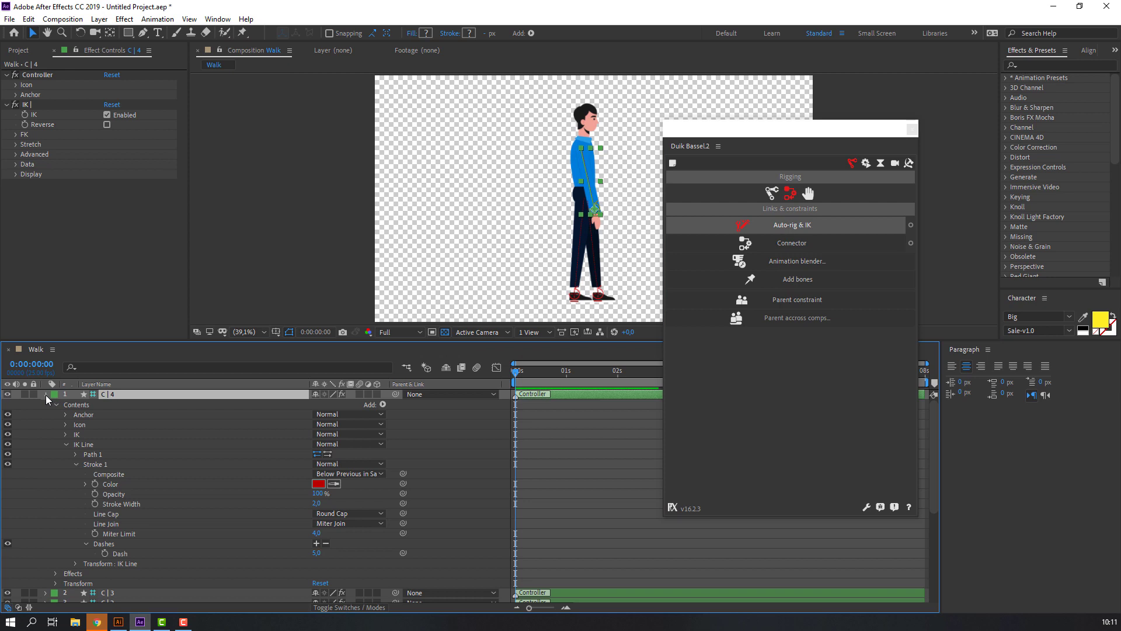
drag(595, 209, 570, 206)
key(ctrl+z)
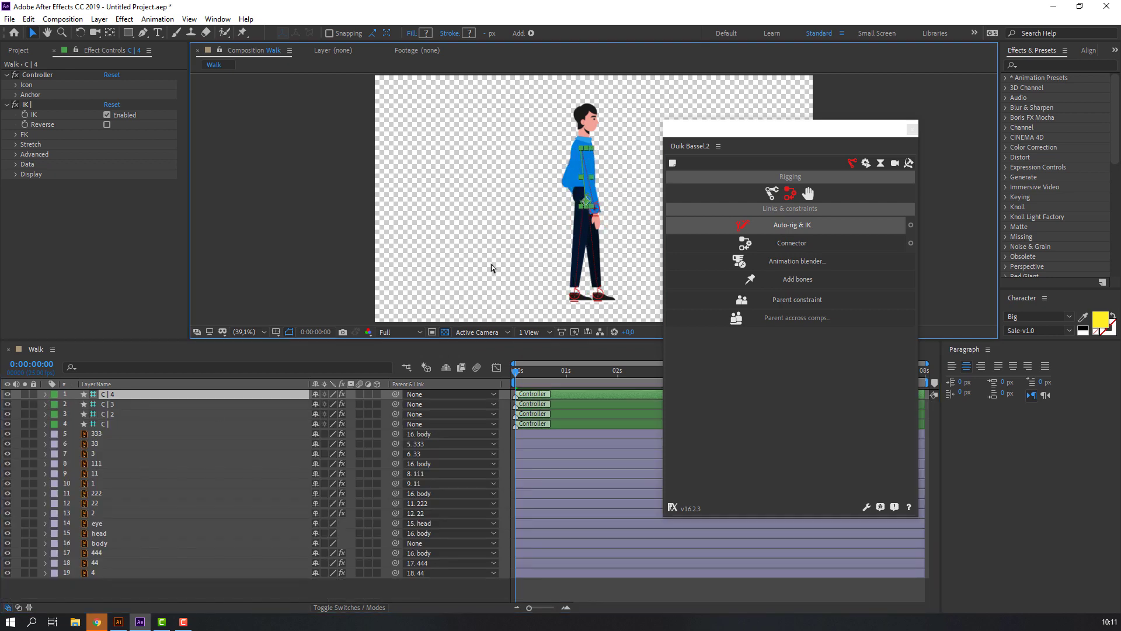
- Move the body layer to test how the rigged limbs follow, and undo the move
click(100, 543)
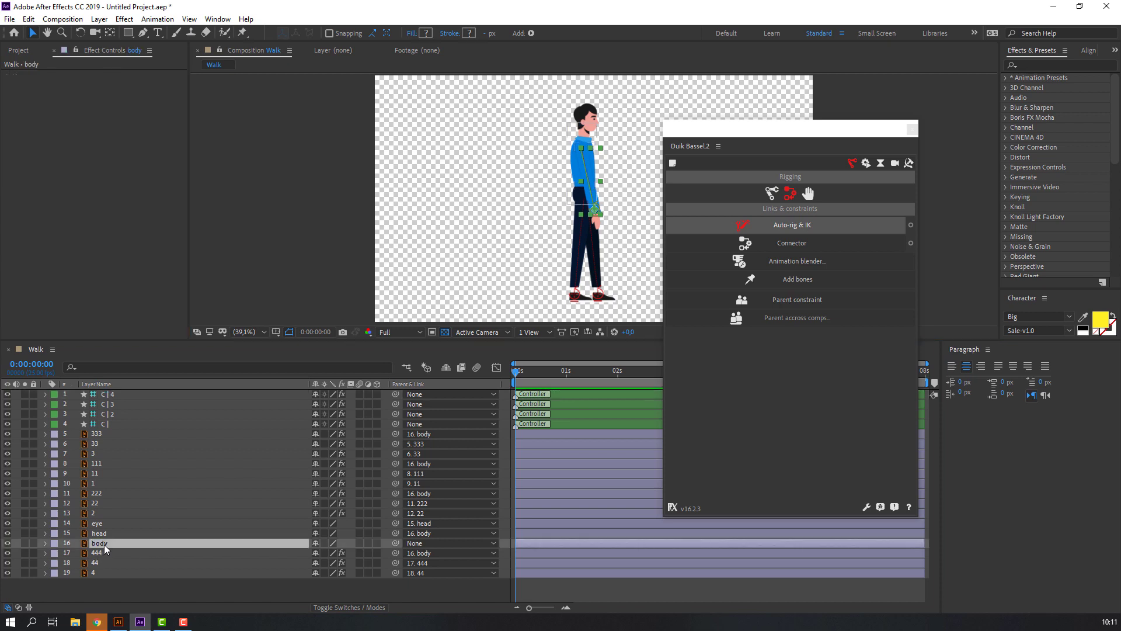
mouse_move(583, 200)
mouse_down()
mouse_move(571, 202)
mouse_move(590, 208)
mouse_move(577, 193)
mouse_move(552, 206)
mouse_move(598, 211)
mouse_move(587, 195)
mouse_up()
key(ctrl+z)
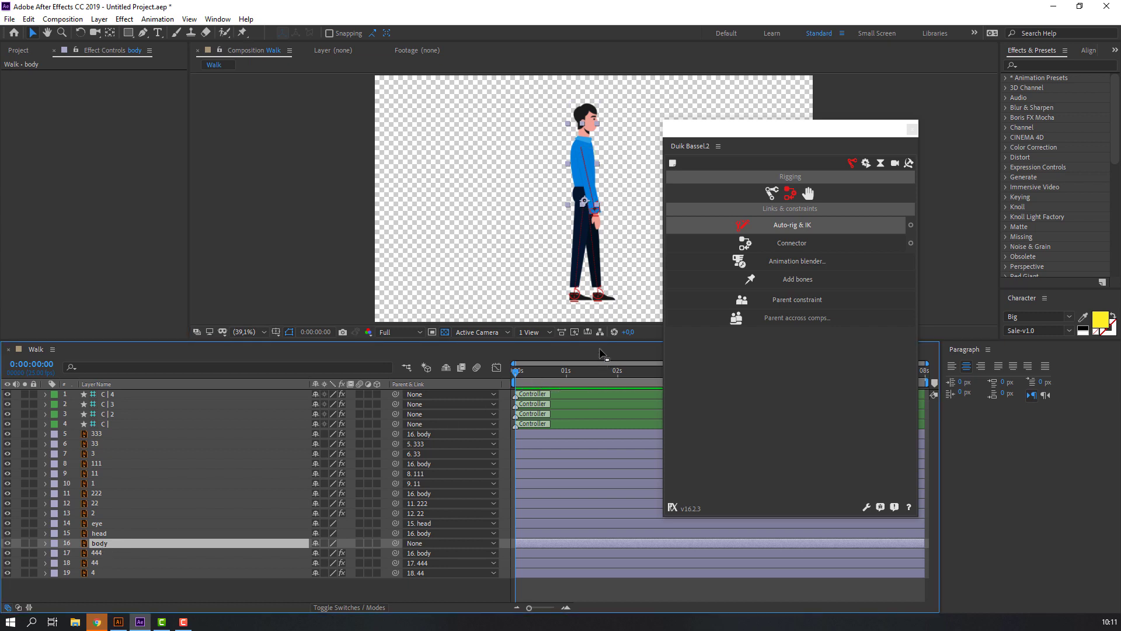
- Create a Duik position controller for the body layer and parent the body layer to it
click(814, 194)
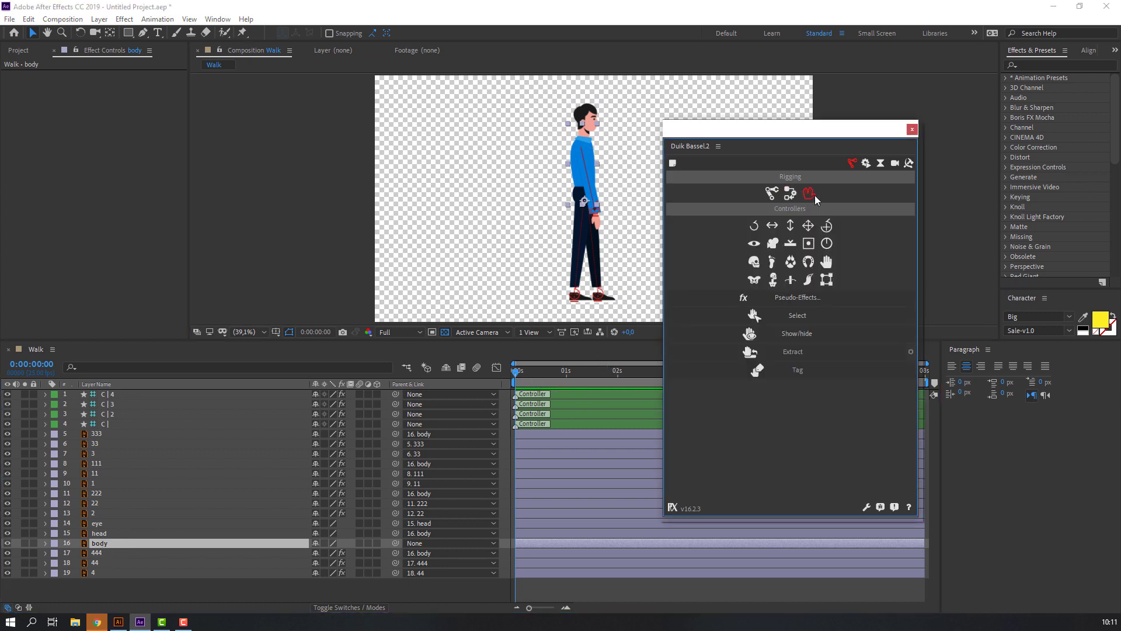
click(809, 226)
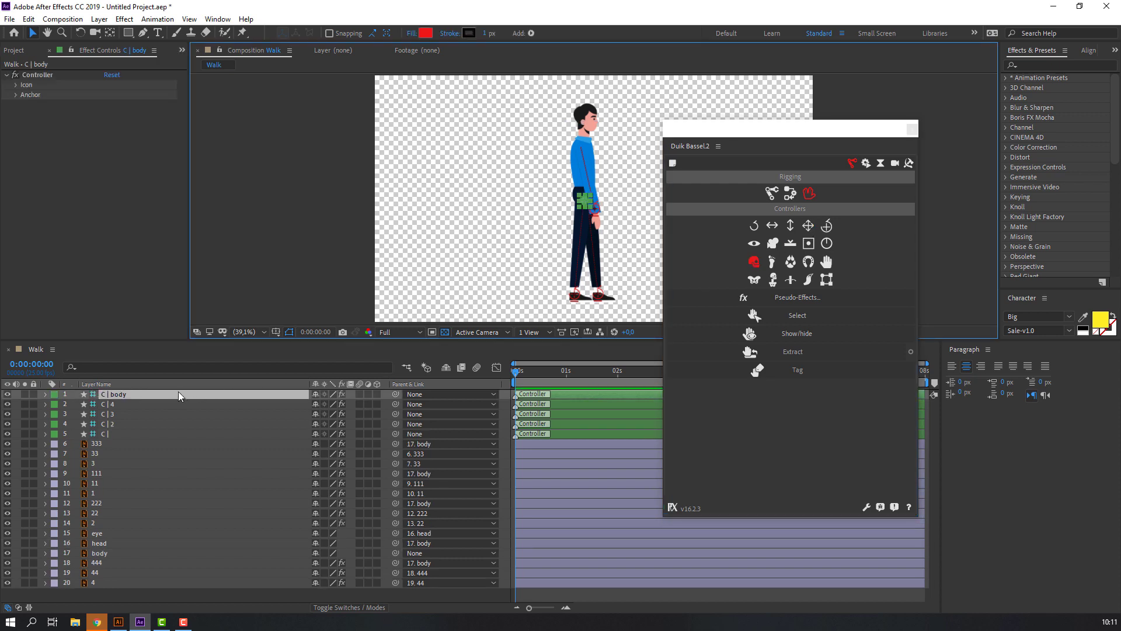
click(101, 552)
drag(395, 555, 115, 395)
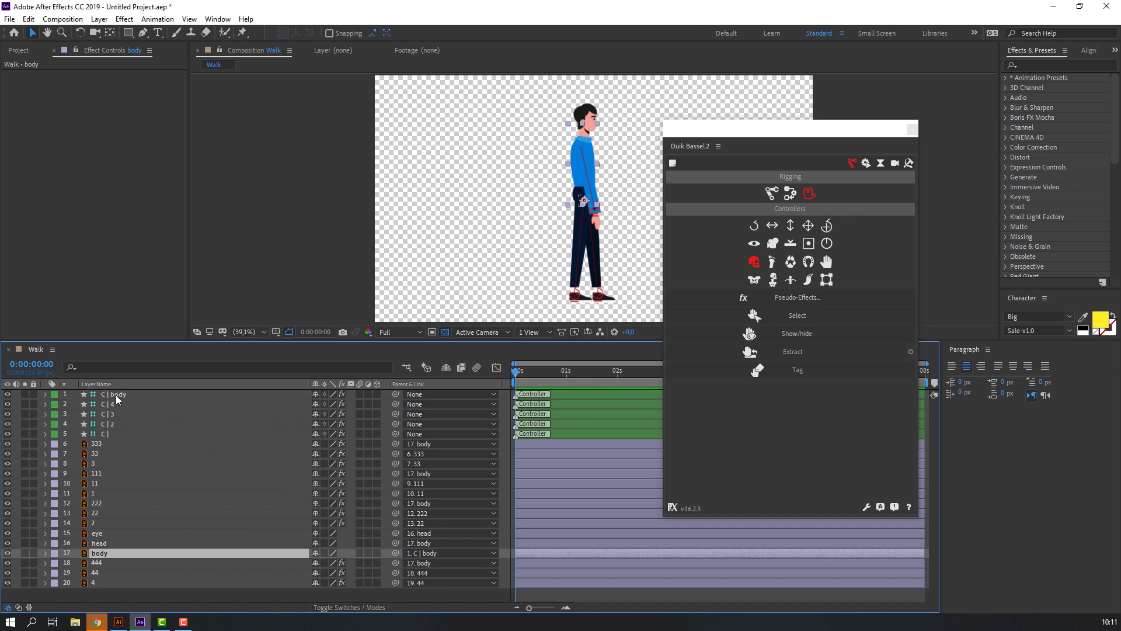
click(115, 395)
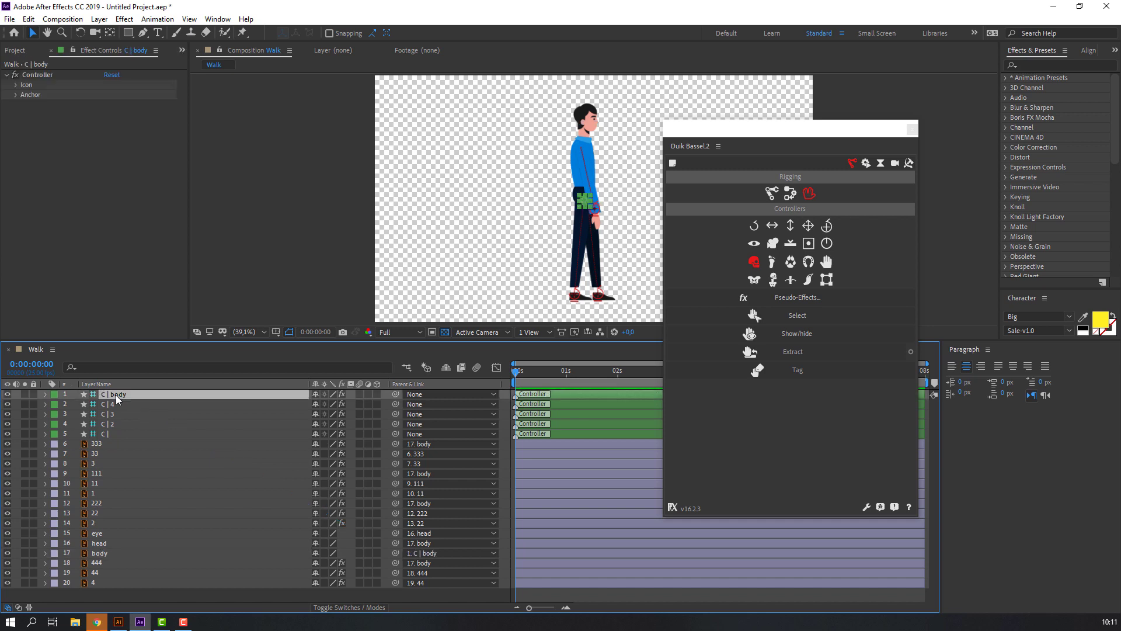
- Mark all arm and leg layers and the body layer as shy, and hide the shy layers in the timeline
click(96, 444)
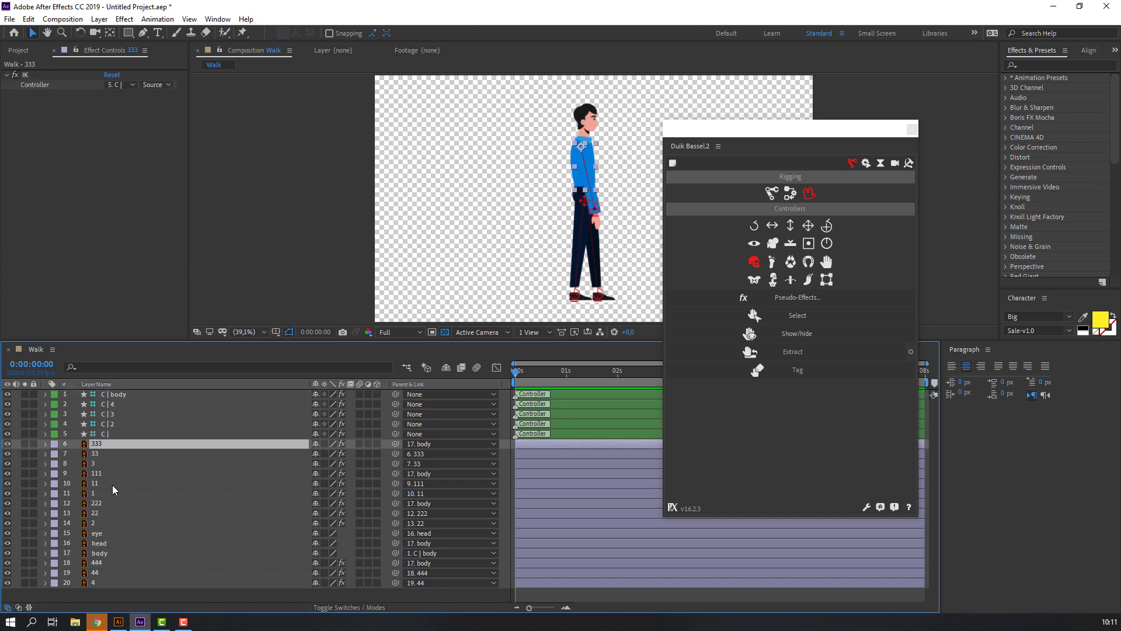
shift+click(102, 522)
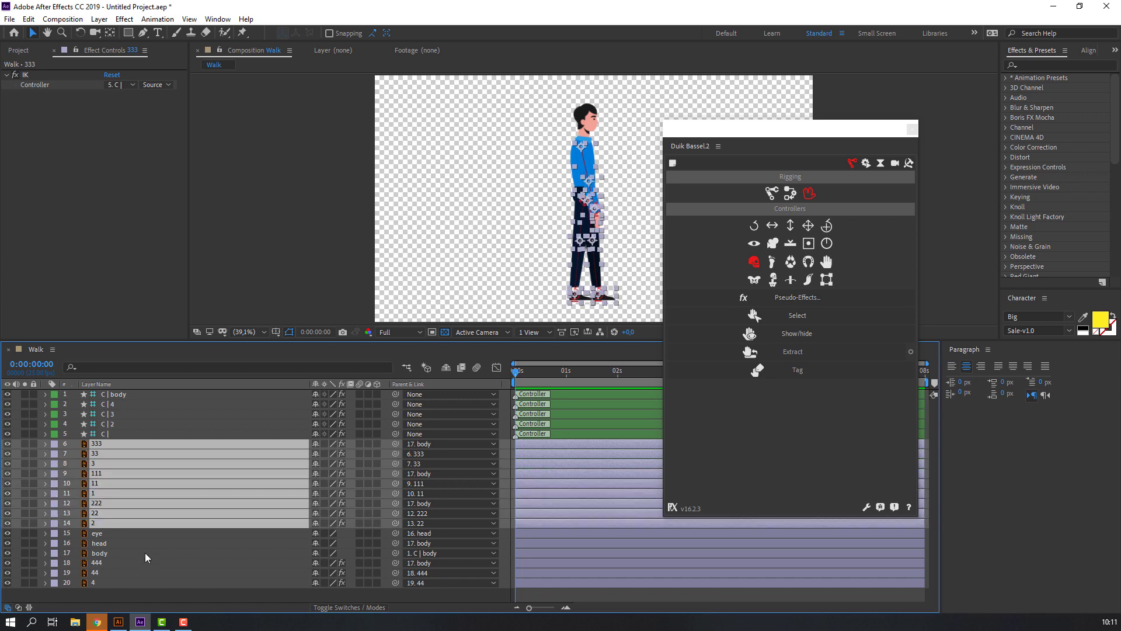
ctrl+click(108, 553)
ctrl+click(104, 562)
ctrl+click(102, 572)
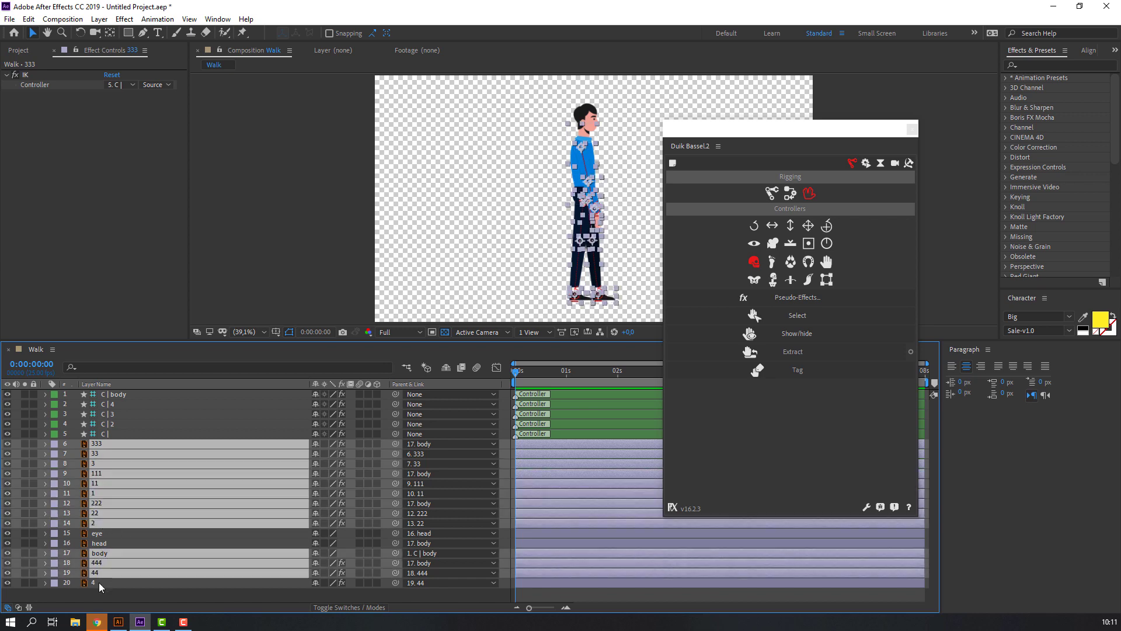
ctrl+click(99, 582)
click(317, 444)
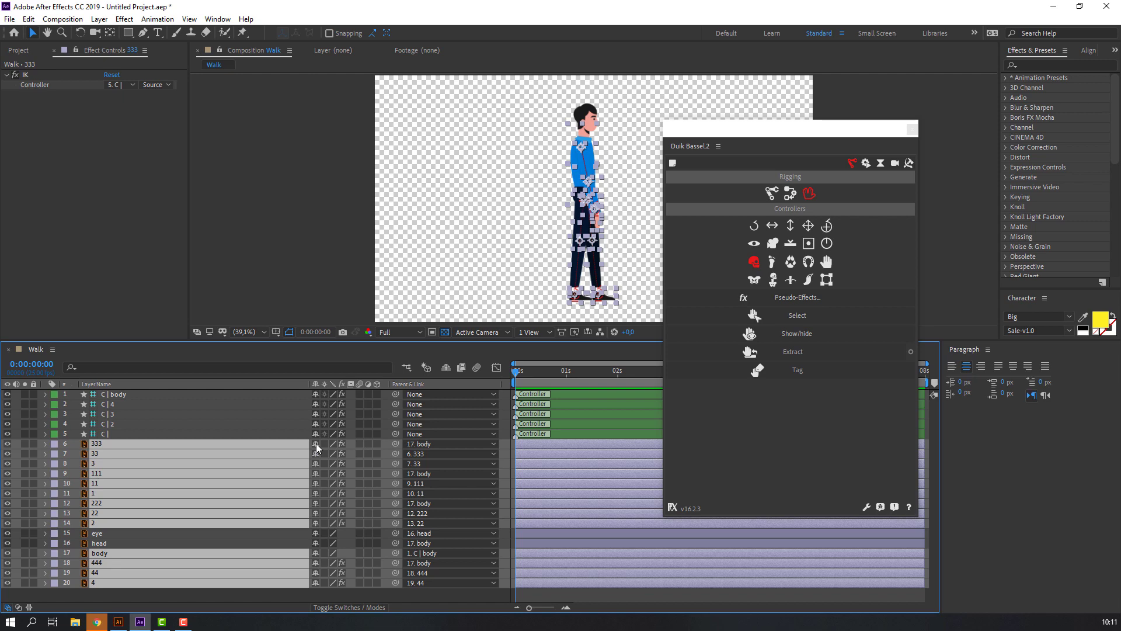
click(444, 369)
- Move the C | body controller to test the complete rig, and undo the move
click(122, 398)
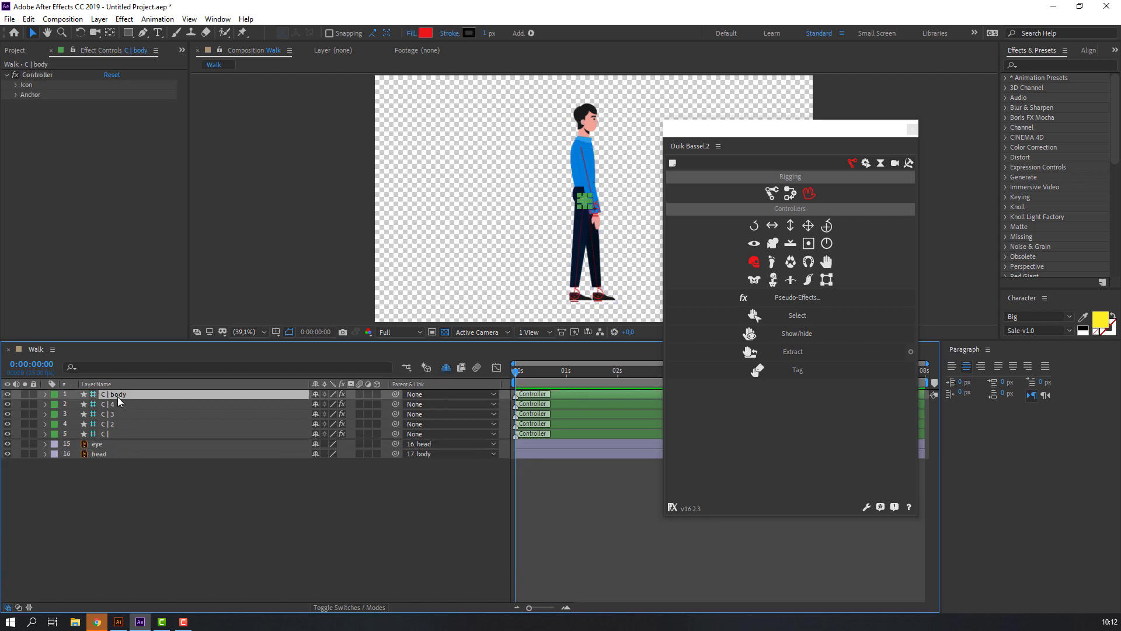
click(584, 202)
mouse_move(582, 202)
mouse_down()
mouse_move(587, 211)
mouse_move(573, 212)
mouse_move(583, 202)
mouse_up()
click(535, 308)
key(ctrl+z)
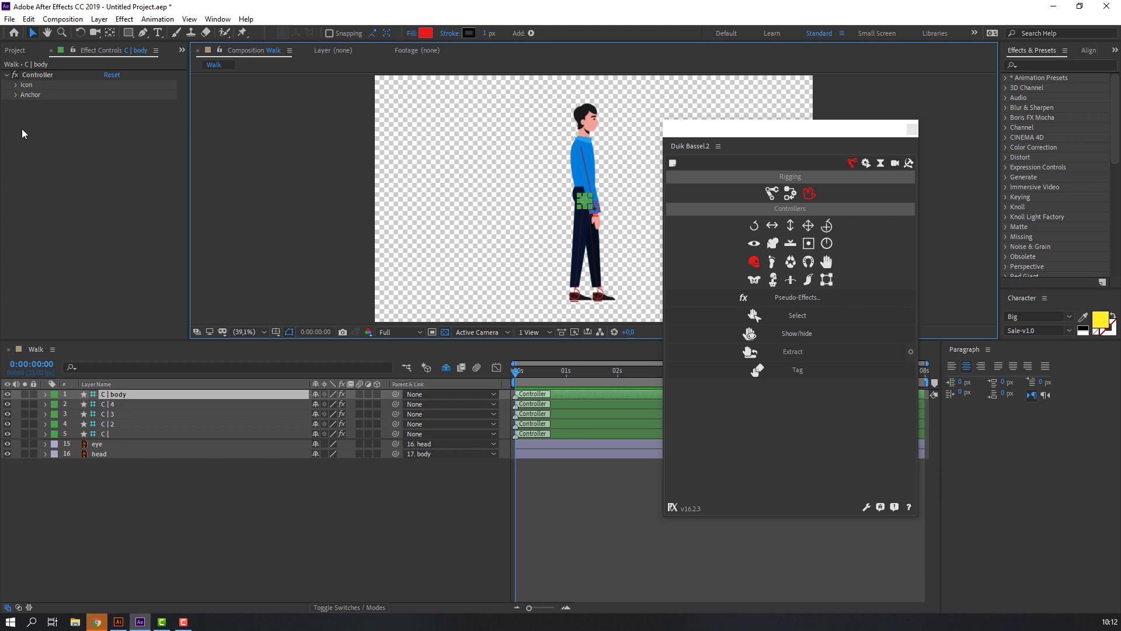
- Set the icon size of the C | body controller to 200%
click(17, 85)
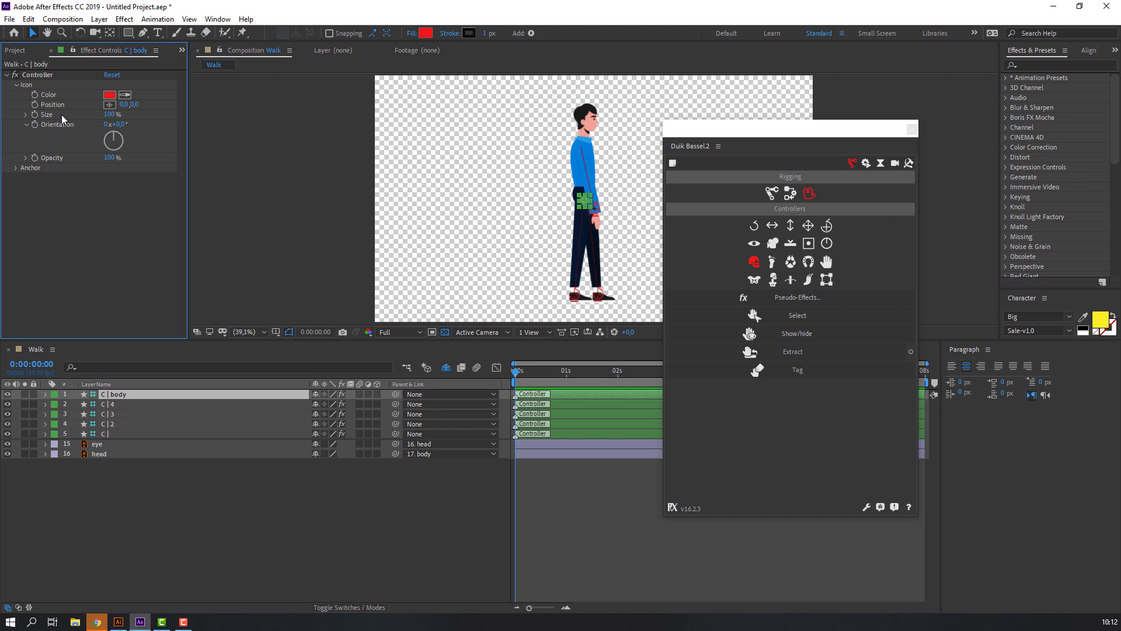
click(108, 115)
text(200)
key(Return)
scroll(603, 229, up, 5)
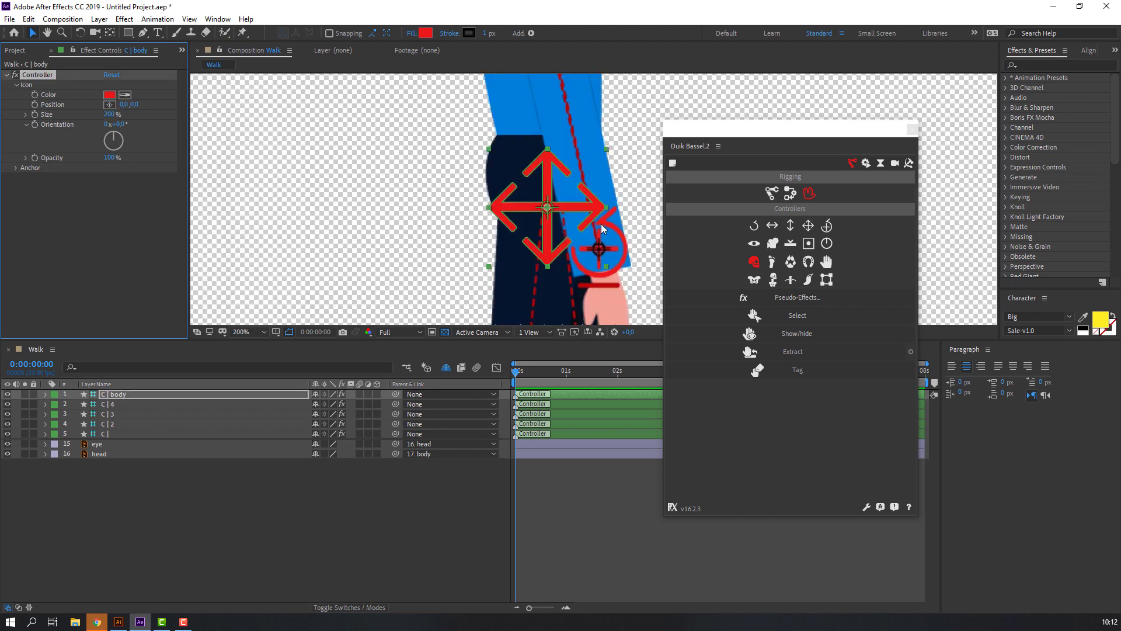
click(458, 239)
mouse_move(555, 157)
mouse_down()
mouse_move(540, 162)
mouse_move(579, 175)
mouse_move(551, 160)
mouse_up()
- Close the Duik Bassel.2 window, fit the composition in the viewer, and deselect all layers
drag(759, 128, 567, 136)
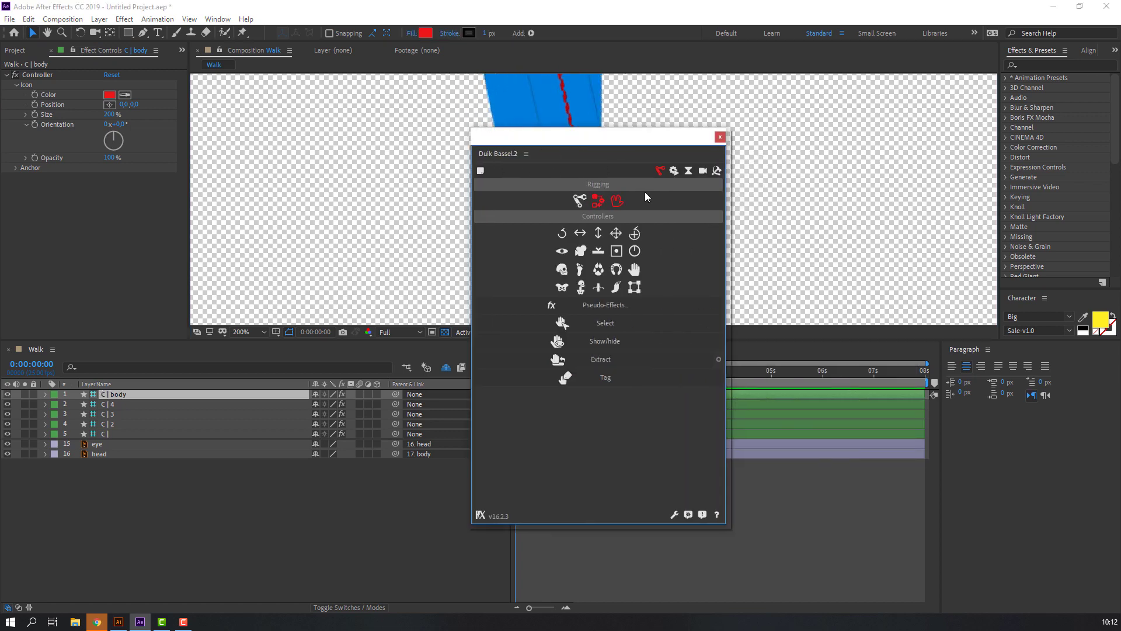
click(721, 137)
click(254, 332)
click(261, 360)
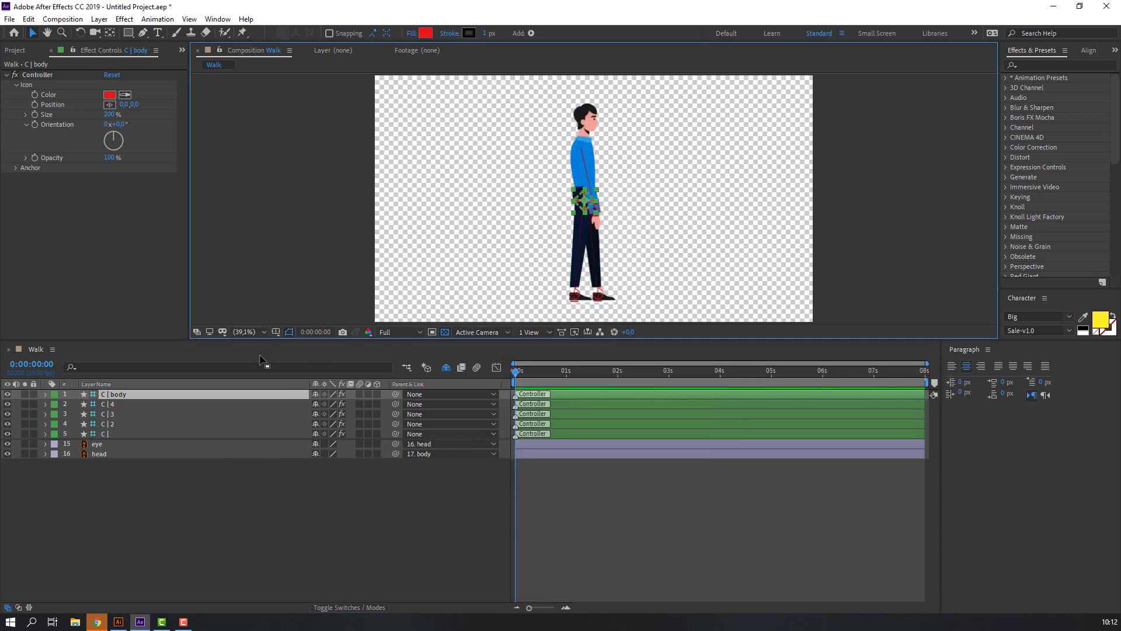
click(225, 517)
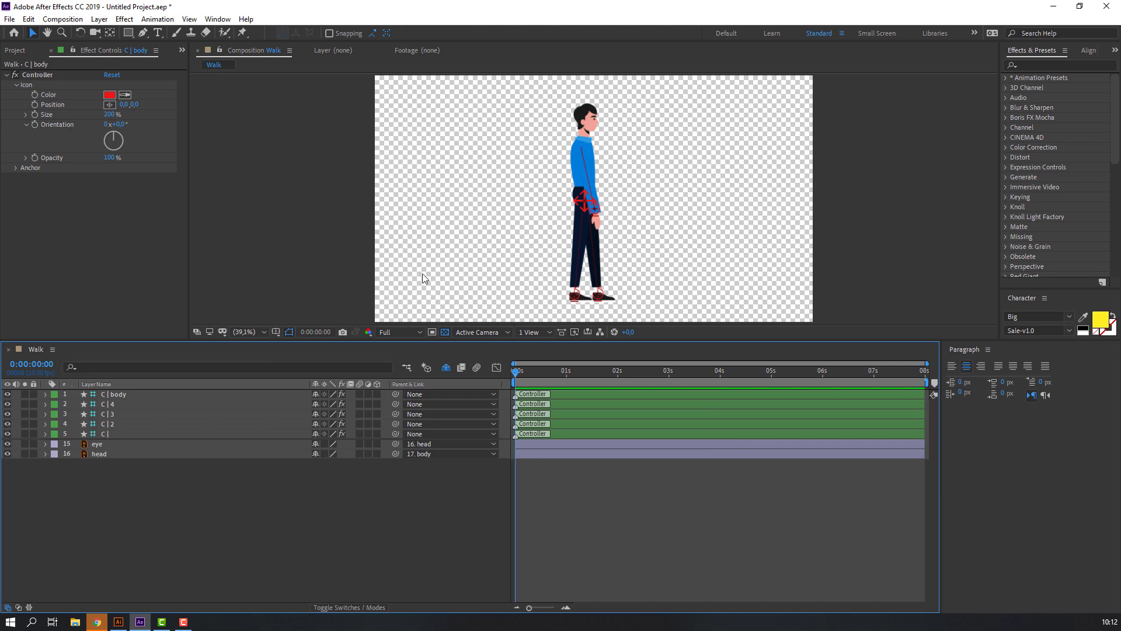
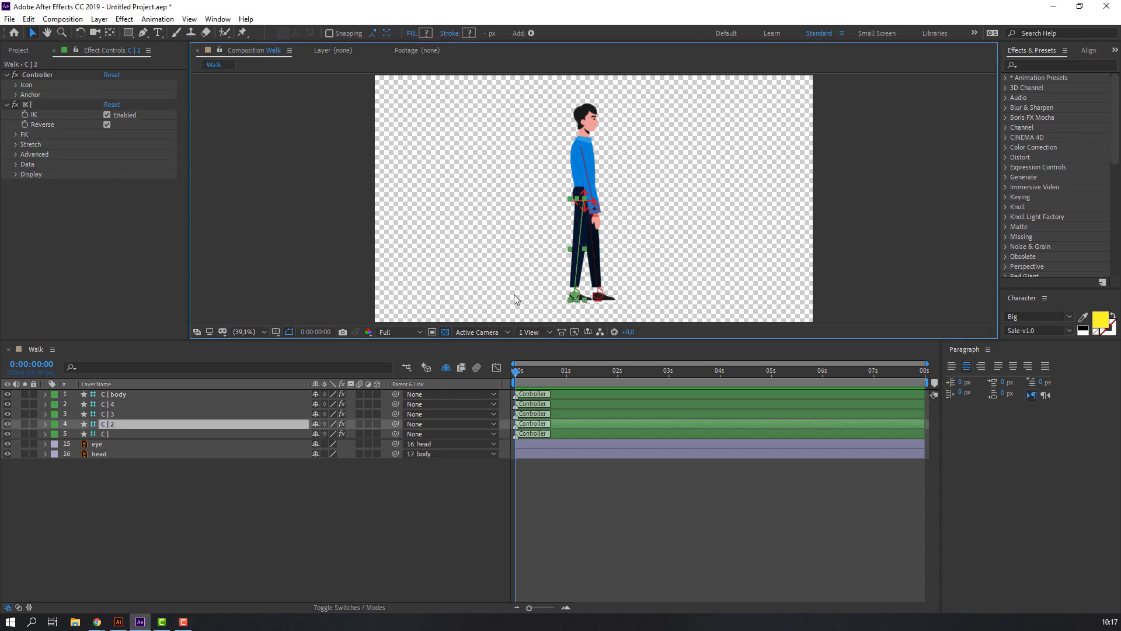
- Reveal the position of the C | 2 foot controller and set its X value to 805.6 to place the foot backward
scroll(502, 248, up, 5)
drag(536, 260, 555, 143)
scroll(555, 142, down, 1)
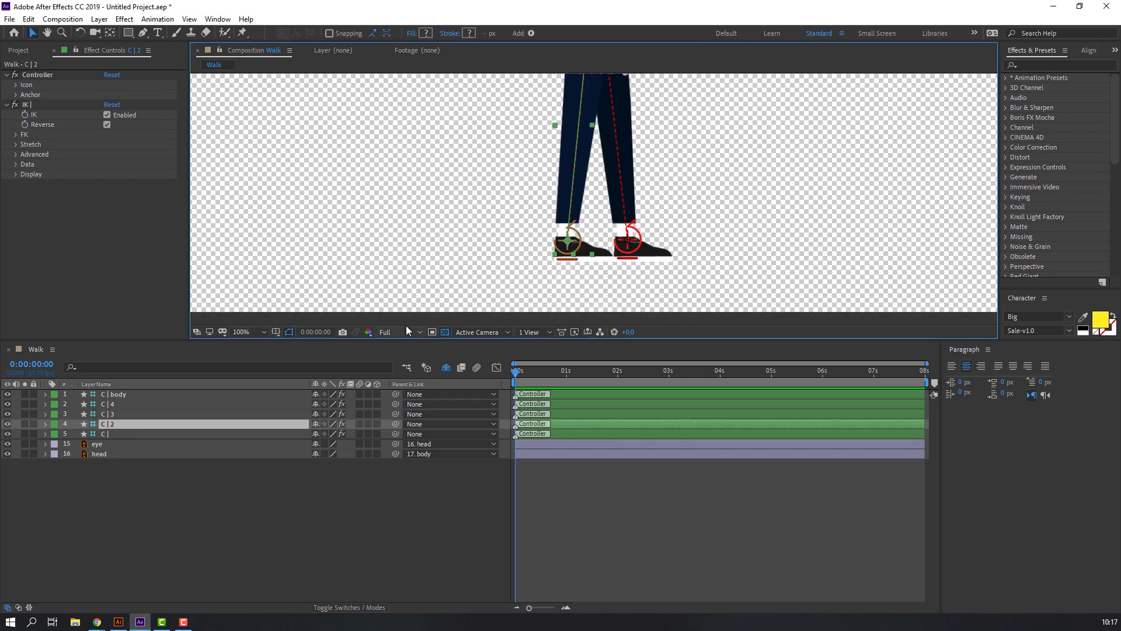
key(p)
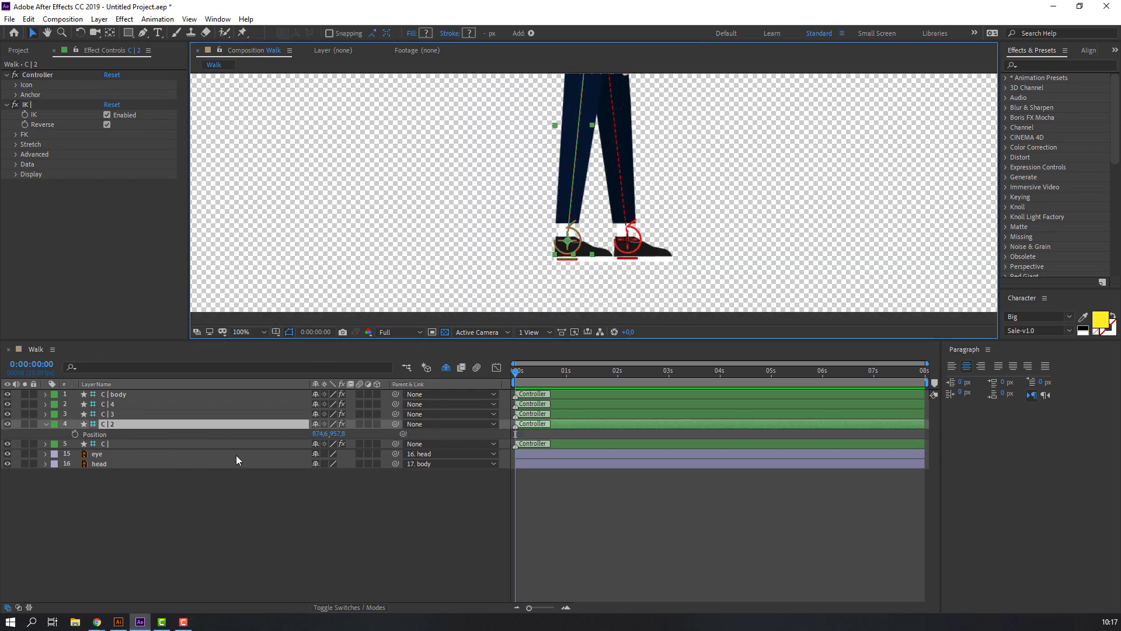
drag(316, 437, 275, 437)
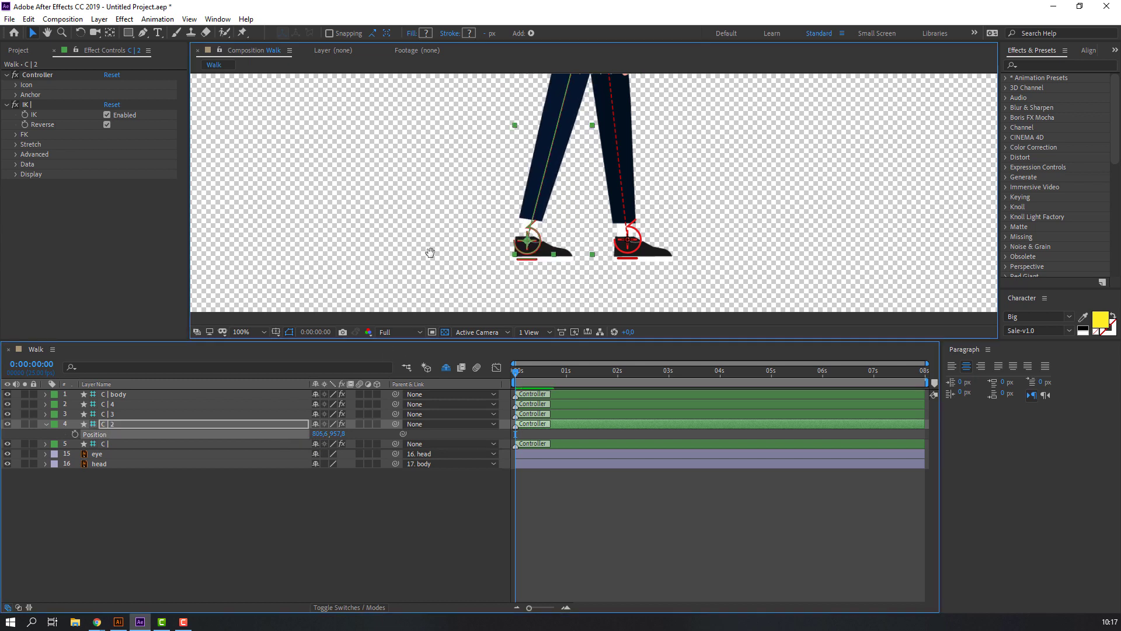
- Reveal the position of the C | 3 foot controller and set its X value to 1016.6 to place the foot forward
drag(442, 245, 369, 293)
click(554, 295)
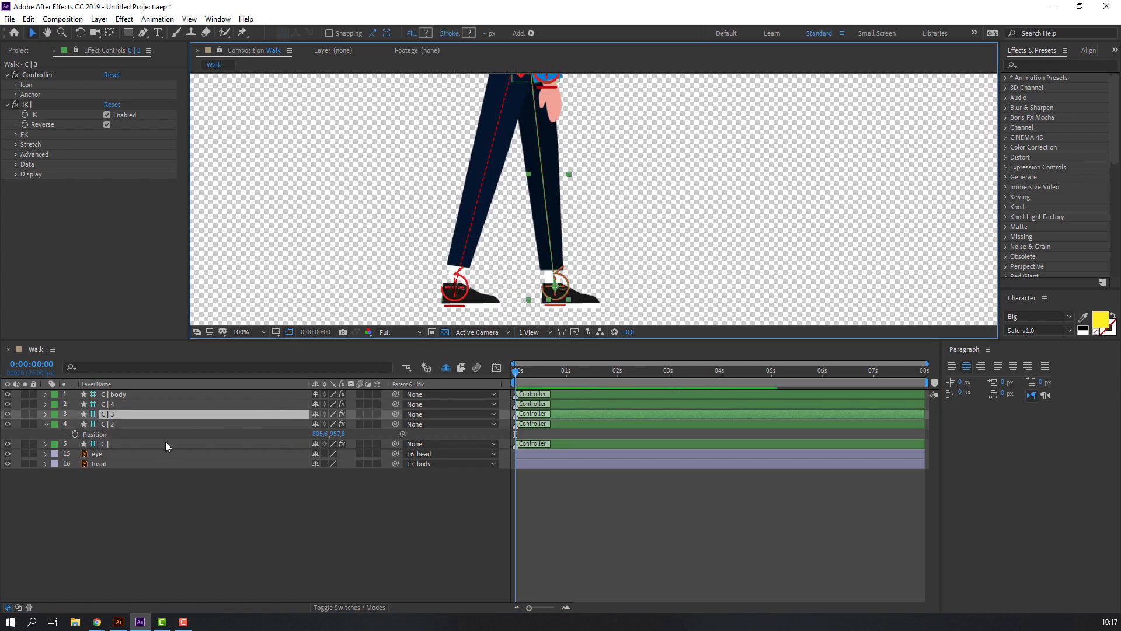
key(p)
drag(319, 424, 335, 424)
scroll(401, 229, down, 4)
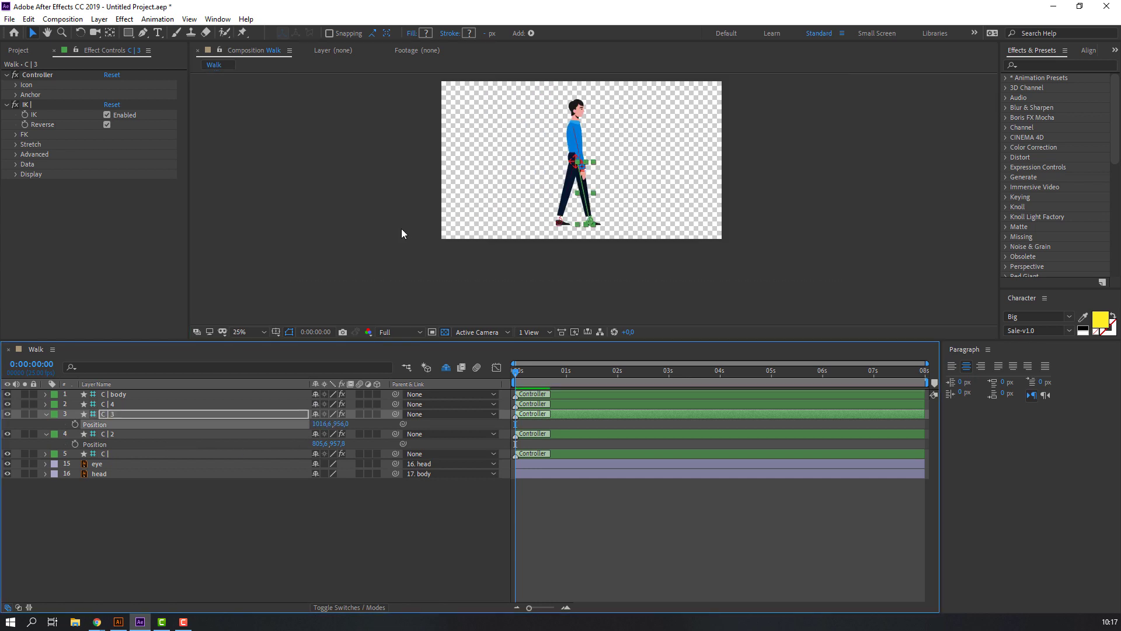
click(382, 259)
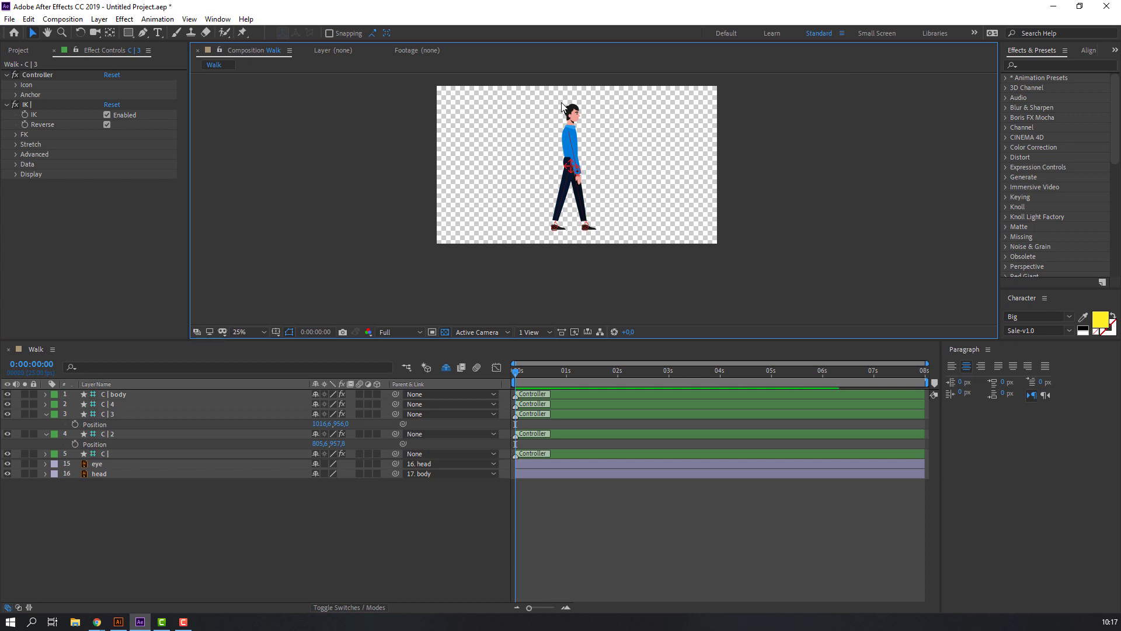
- Widen the stride by setting the X position of C | 2 to 795.6 and of C | 3 to 1038.6
scroll(523, 248, up, 2)
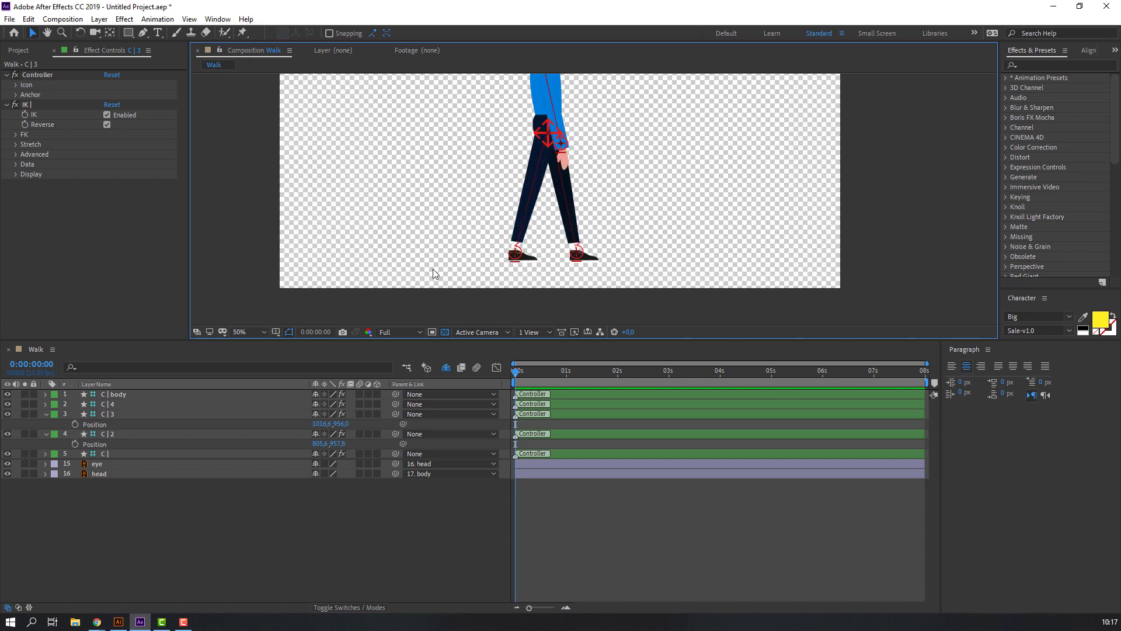
scroll(435, 268, up, 1)
mouse_move(412, 198)
mouse_down()
mouse_move(443, 187)
mouse_move(411, 220)
mouse_up()
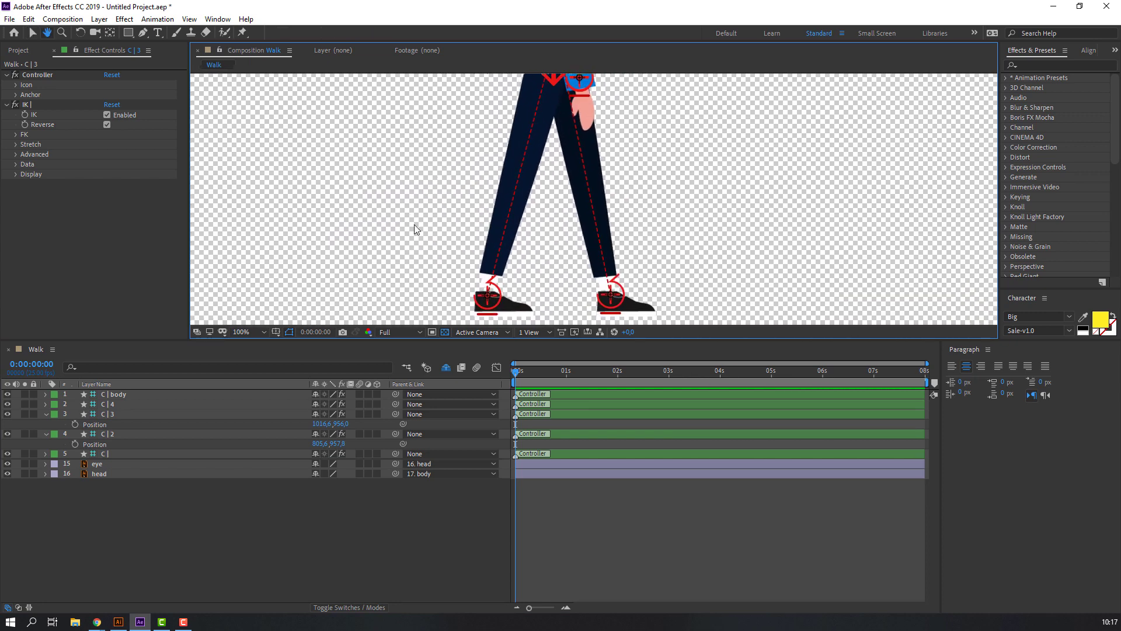
click(295, 435)
drag(316, 449, 341, 423)
scroll(288, 301, down, 2)
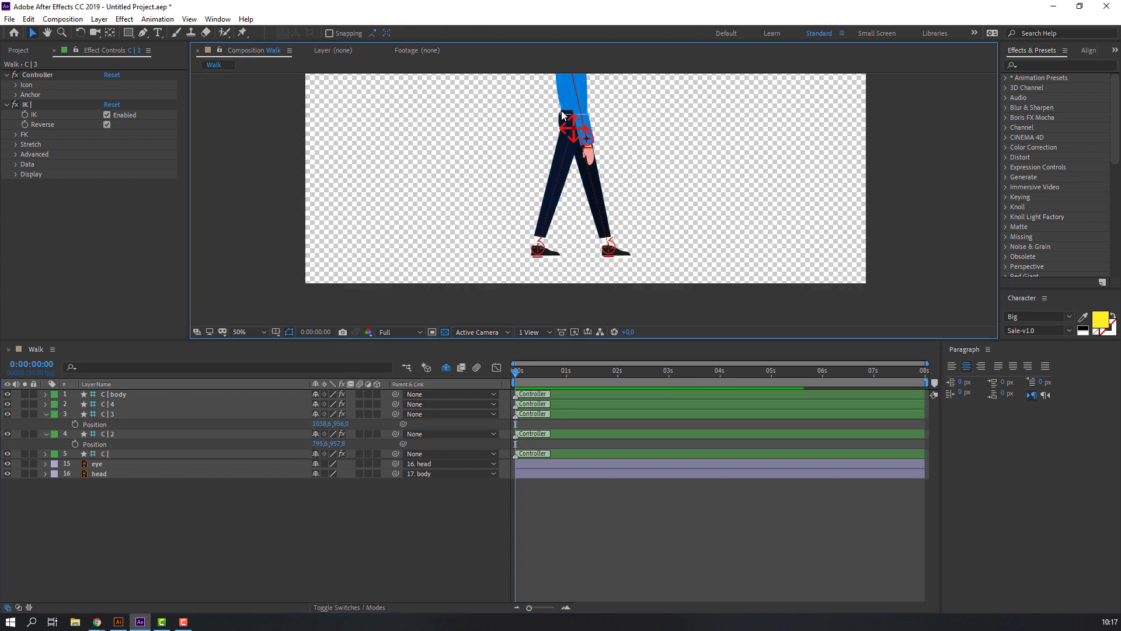
- Start position keyframing on the C | body controller at 0:00:00:00 and lower it to Y 563.9
click(135, 395)
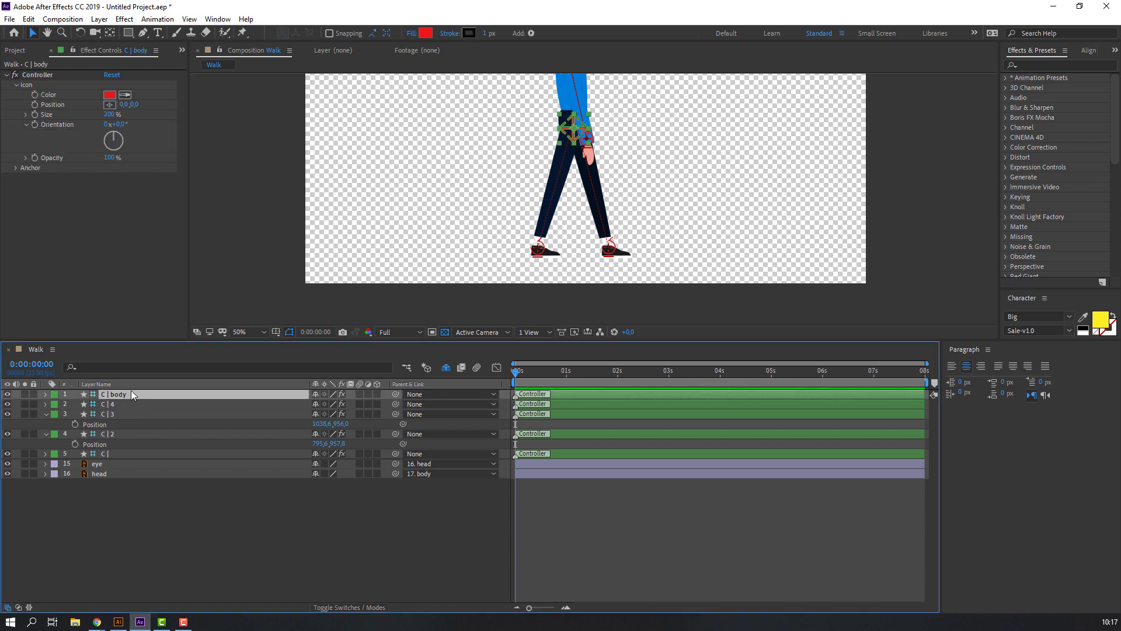
key(p)
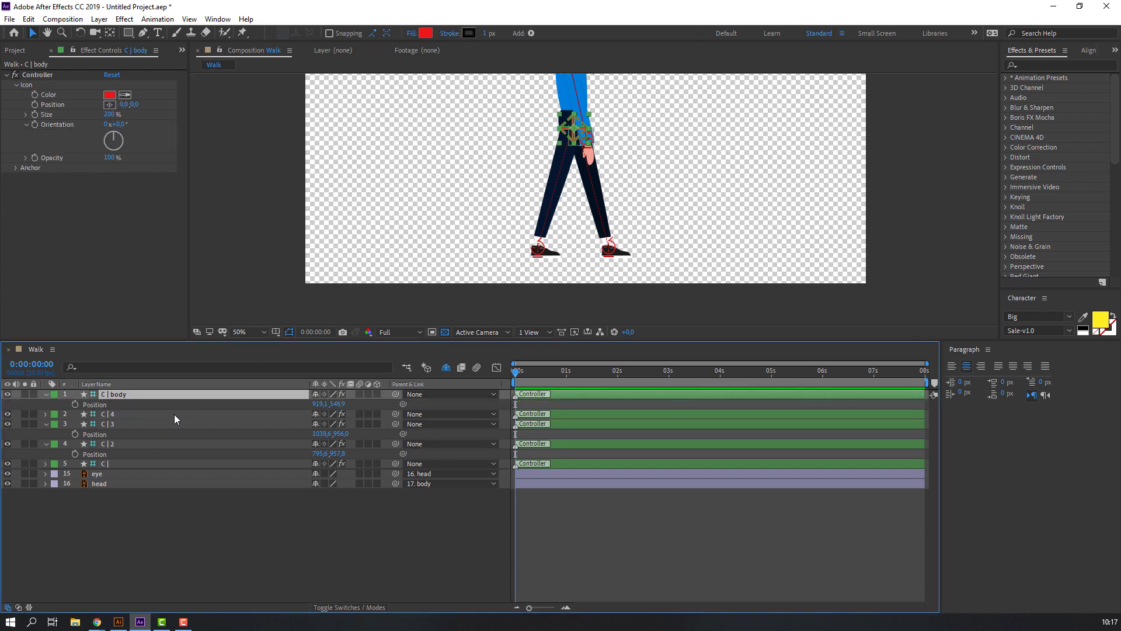
click(75, 404)
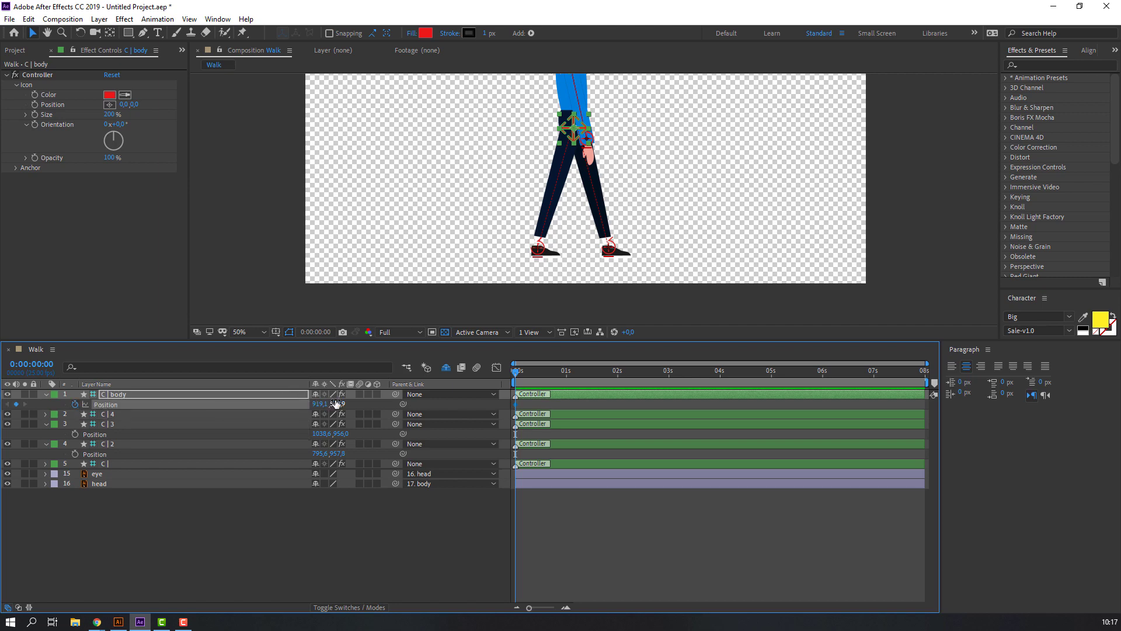
drag(337, 403, 345, 402)
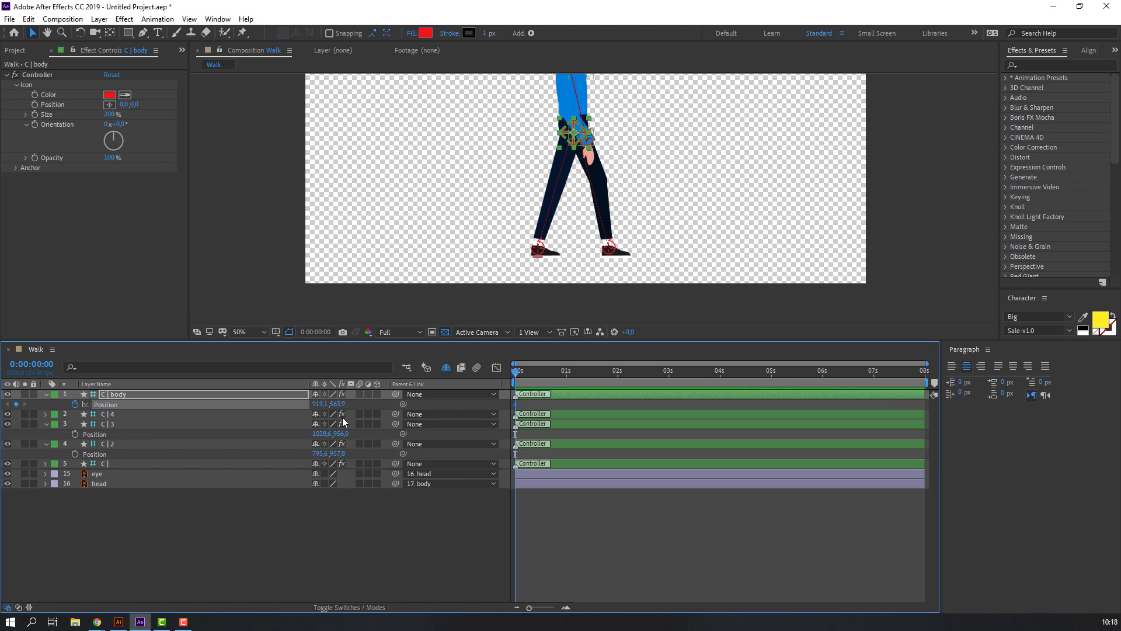
- Go to 0:00:00:12 and keyframe the C | body controller's Y position at 566.9
key(Page_Down)
key(Page_Down)
key(Page_Down)
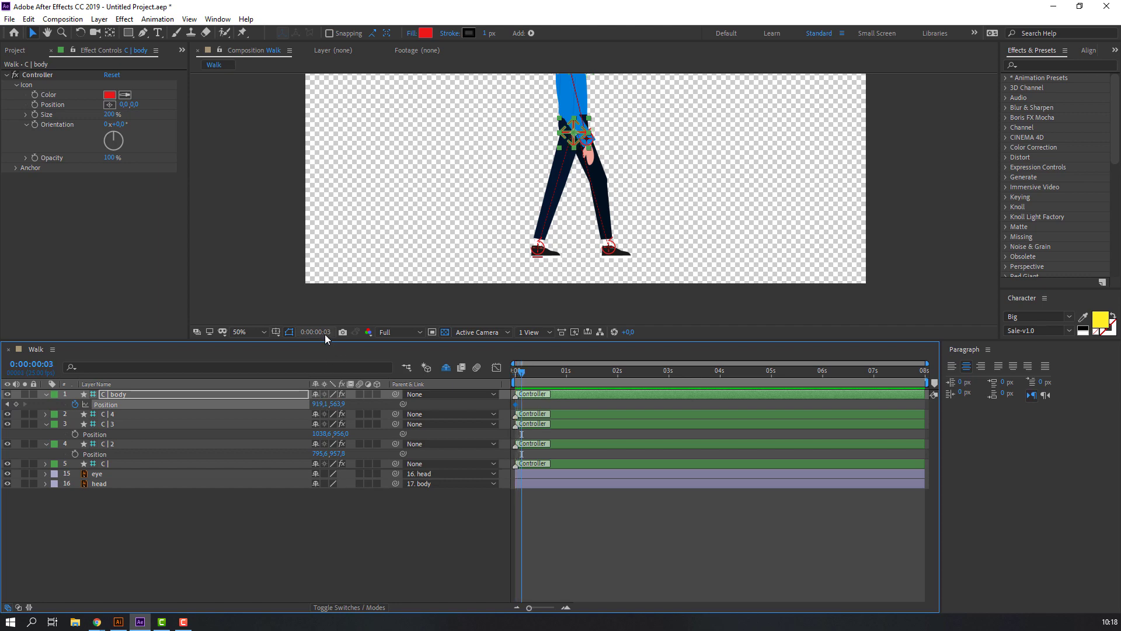
click(324, 334)
click(509, 304)
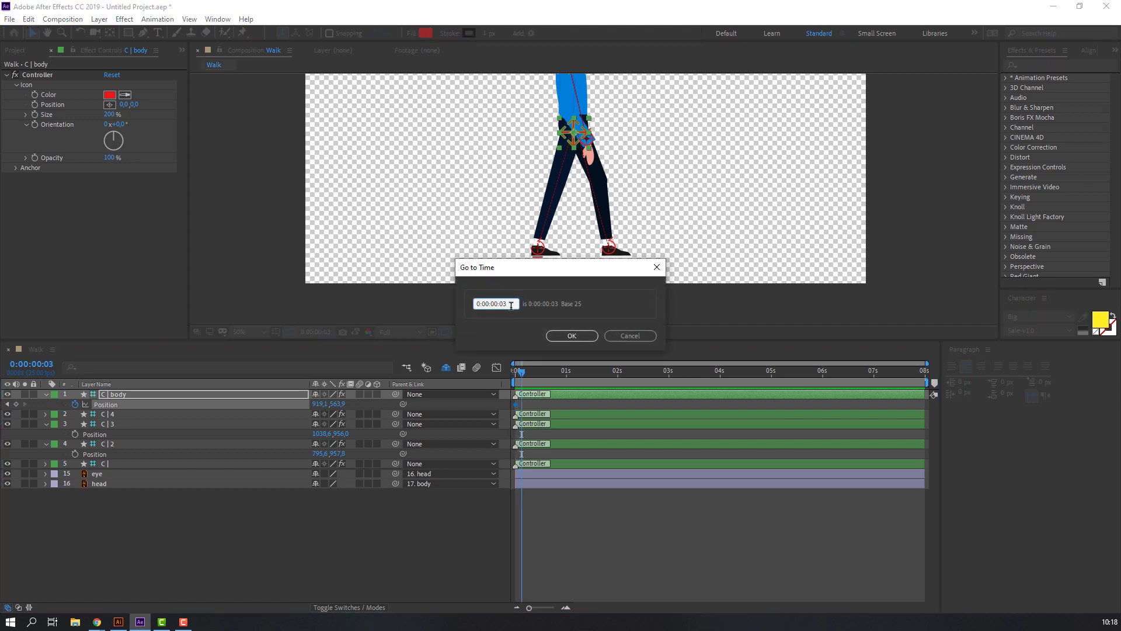
text(12)
click(571, 335)
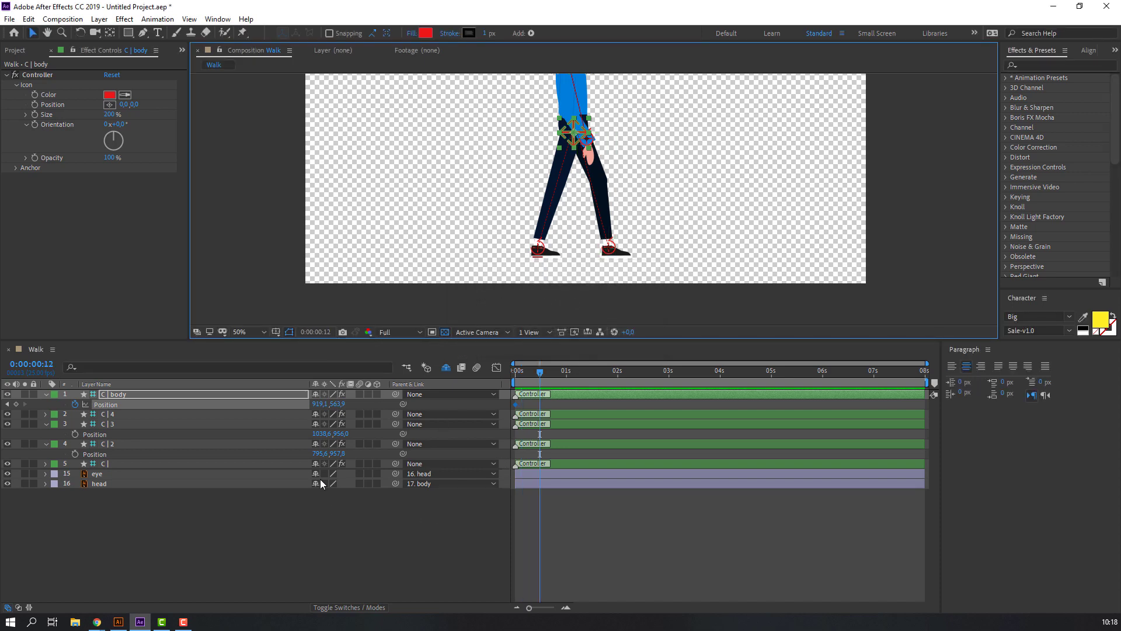
click(16, 404)
drag(337, 404, 335, 405)
mouse_move(535, 377)
mouse_down()
mouse_move(517, 382)
mouse_move(541, 380)
mouse_up()
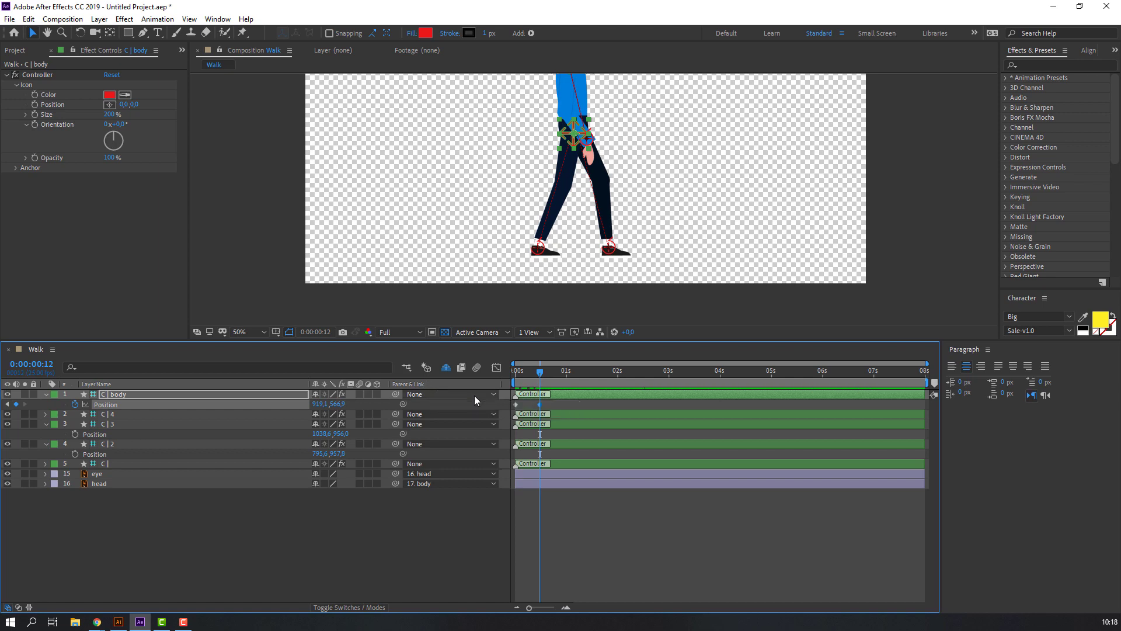
- Copy the first C | body position keyframe to 0:00:00:24 and preview the body motion
key(space)
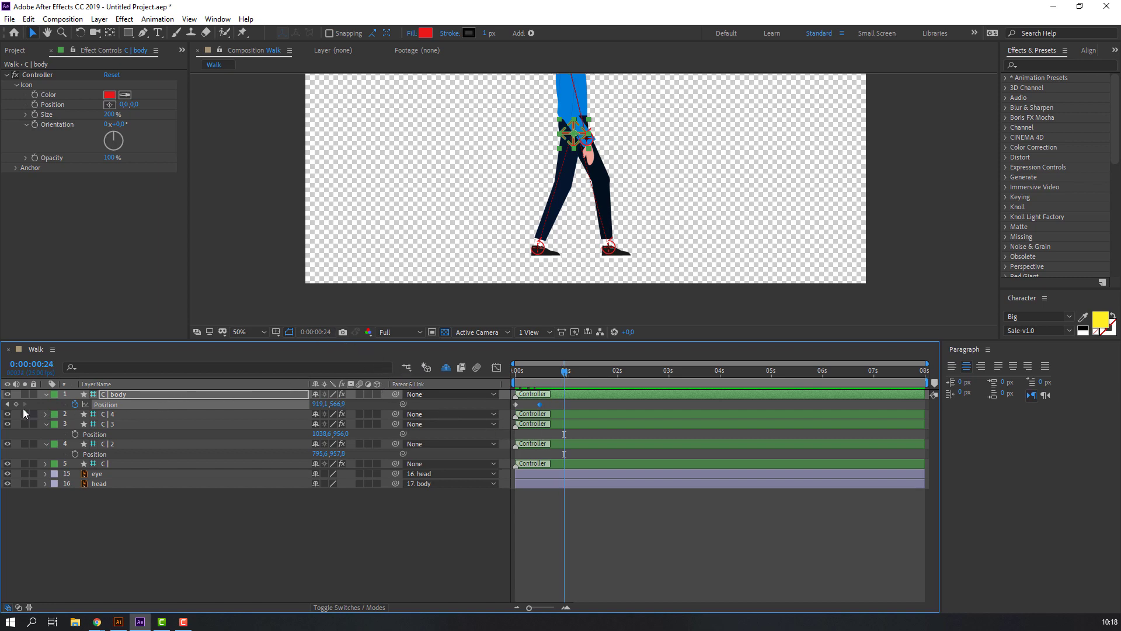
click(516, 404)
key(Up)
key(Up)
key(Up)
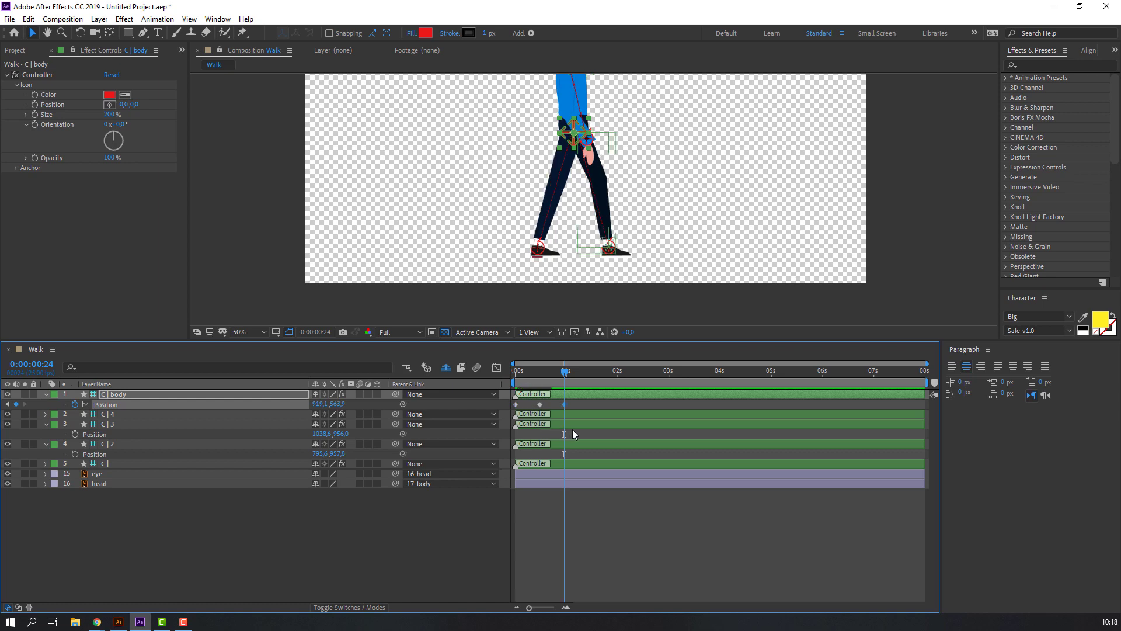
key(space)
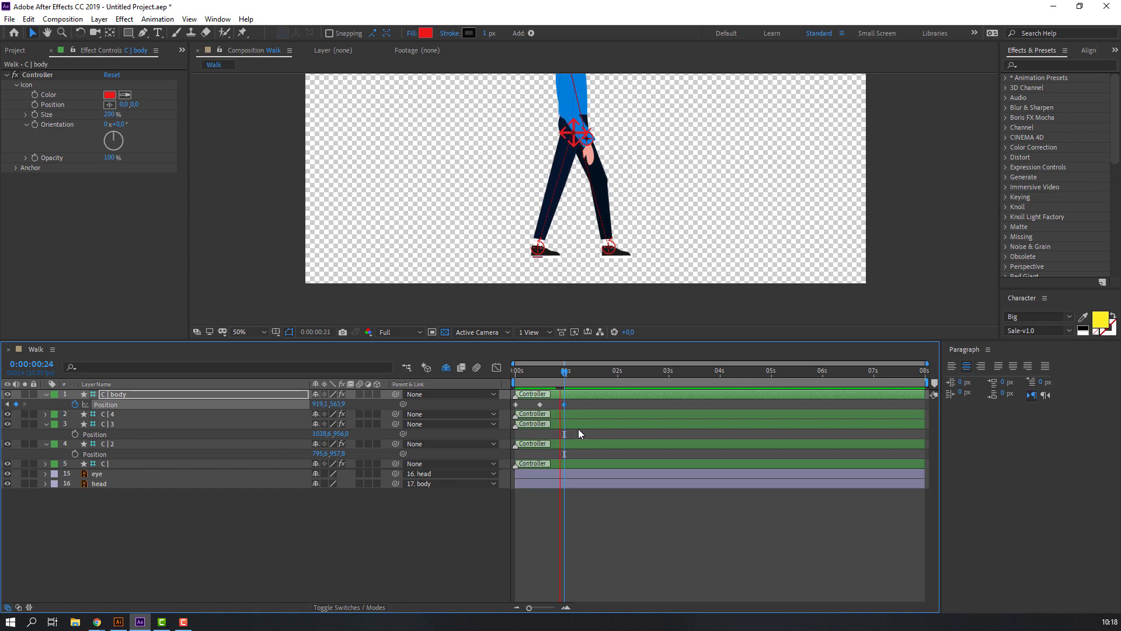
- Trim the composition to a work area about one second long and preview it with the whole frame fitted in the viewer
drag(561, 371, 473, 374)
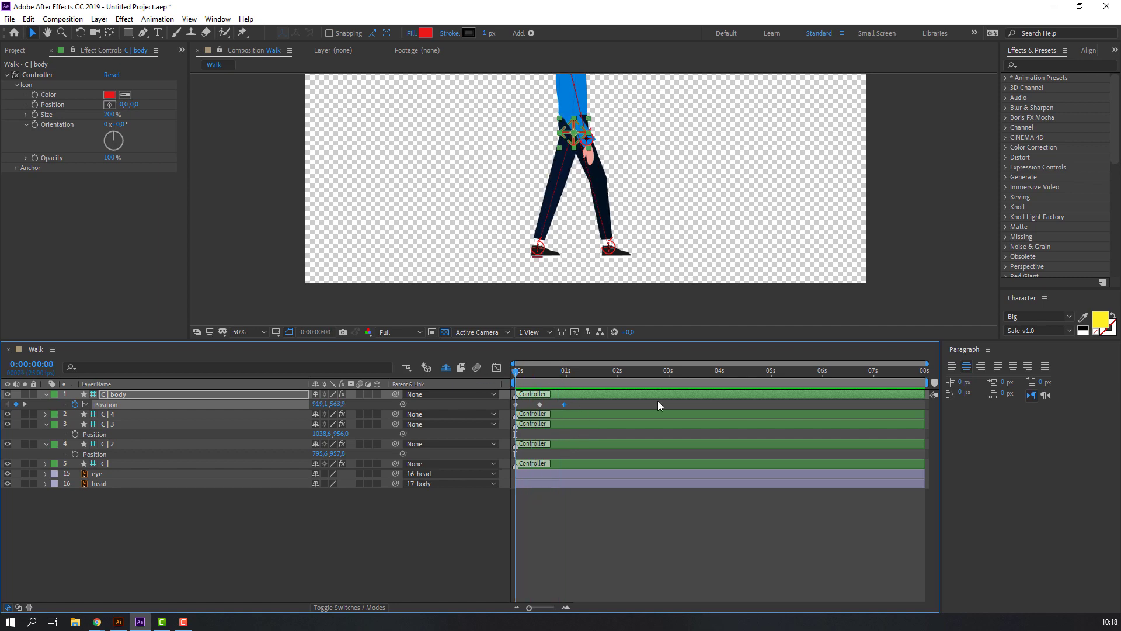
mouse_move(927, 382)
mouse_down()
mouse_move(598, 398)
mouse_move(566, 386)
mouse_up()
right_click(558, 385)
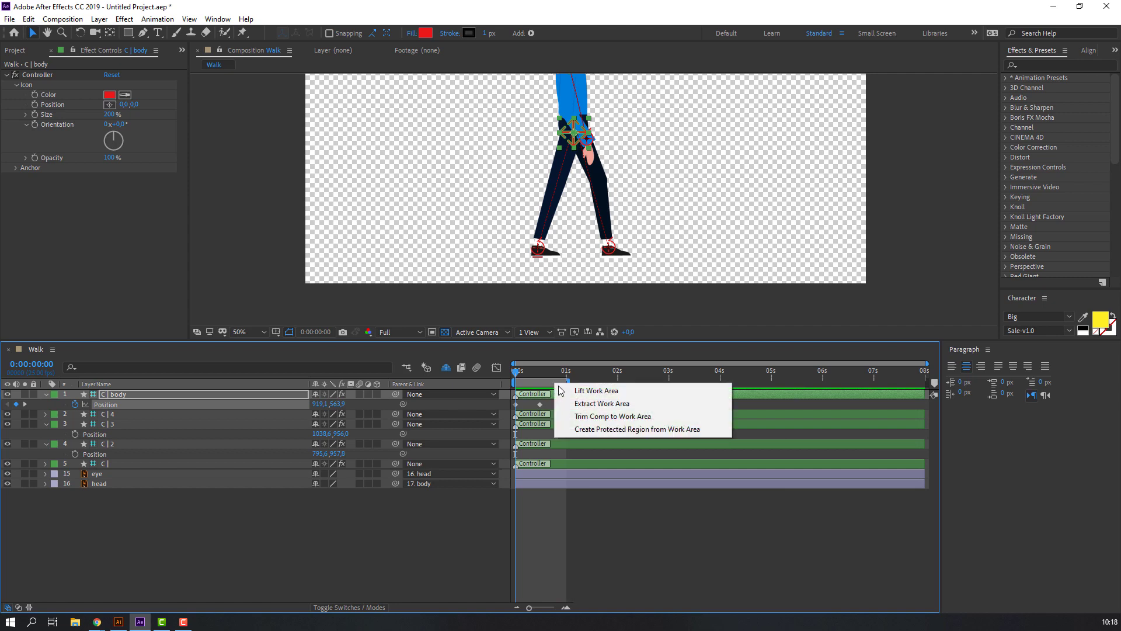
click(649, 416)
key(space)
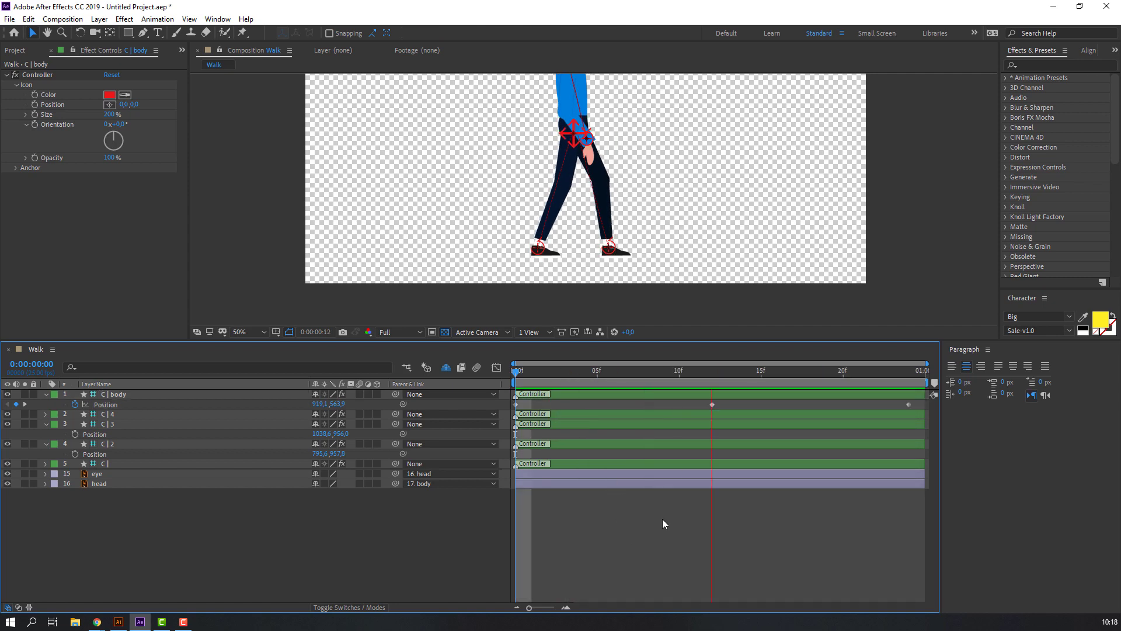
click(246, 332)
click(241, 363)
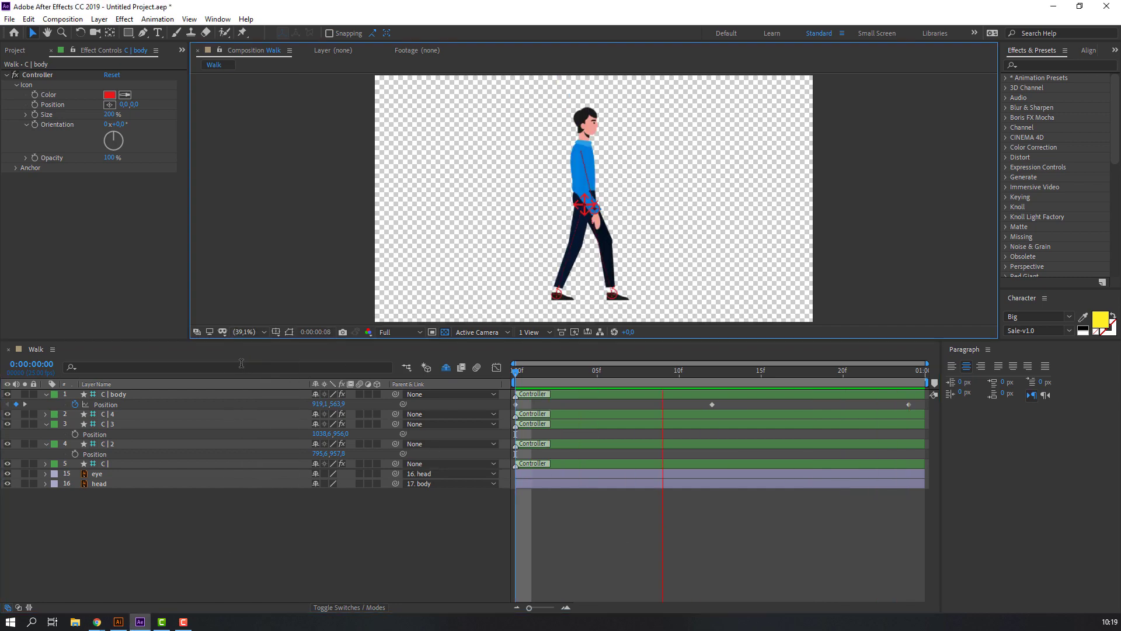
- Keyframe the C | 2 foot controller's position at 0:00:00:00, and at 0:00:00:12 set its X value to 1038.6
scroll(456, 275, up, 3)
click(456, 277)
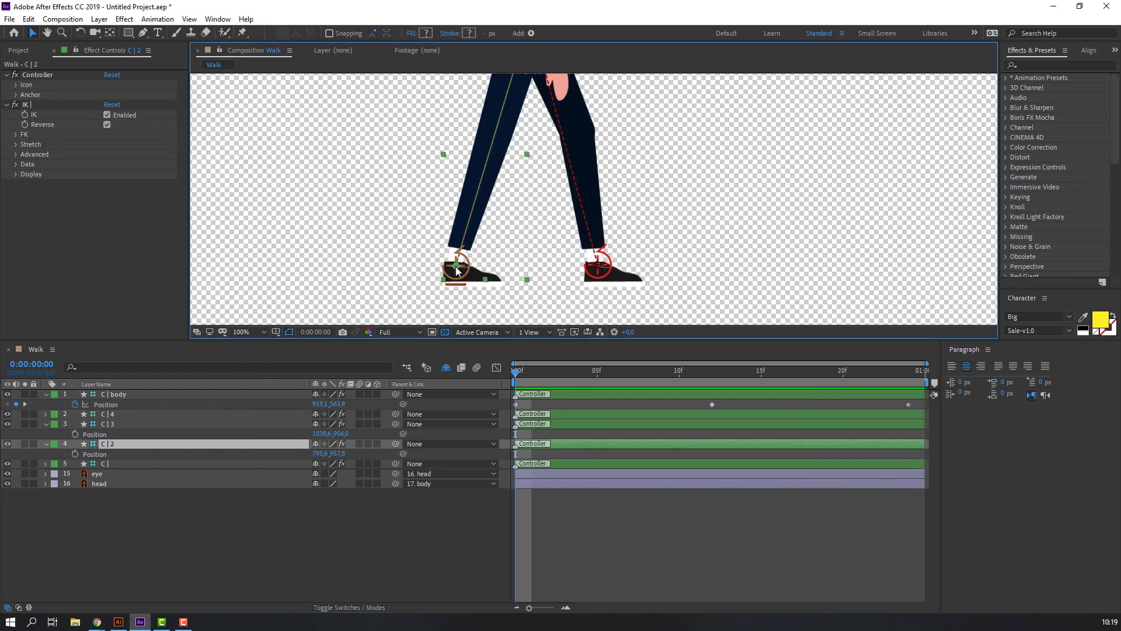
click(75, 454)
drag(530, 373, 711, 371)
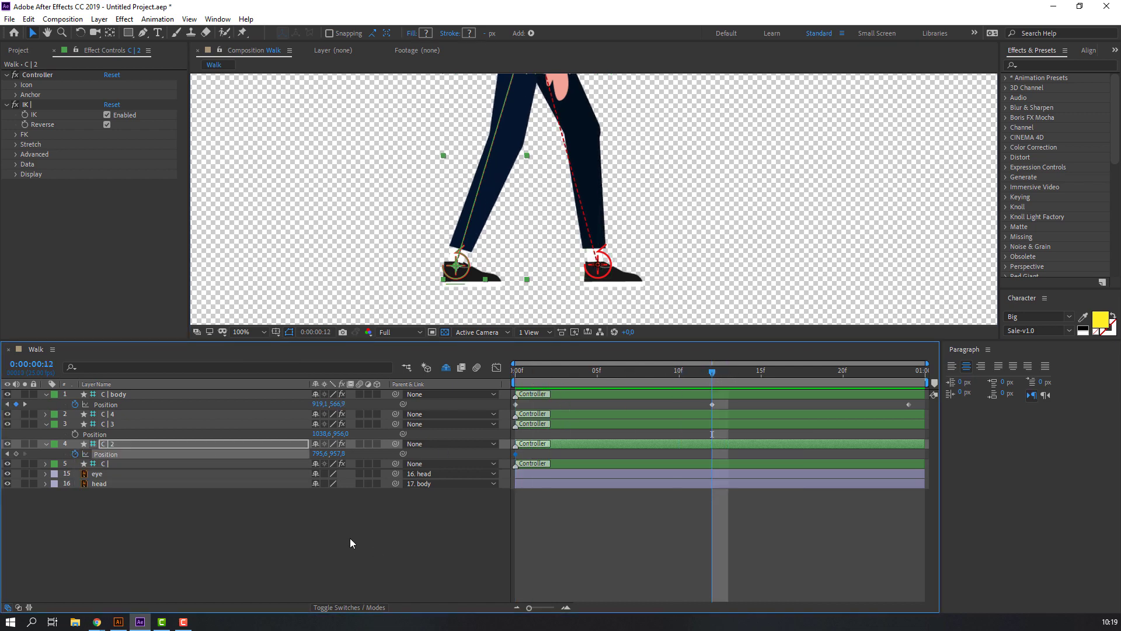
drag(319, 454, 464, 458)
- Copy the first C | 2 position keyframe to 0:00:00:24
drag(714, 373, 906, 379)
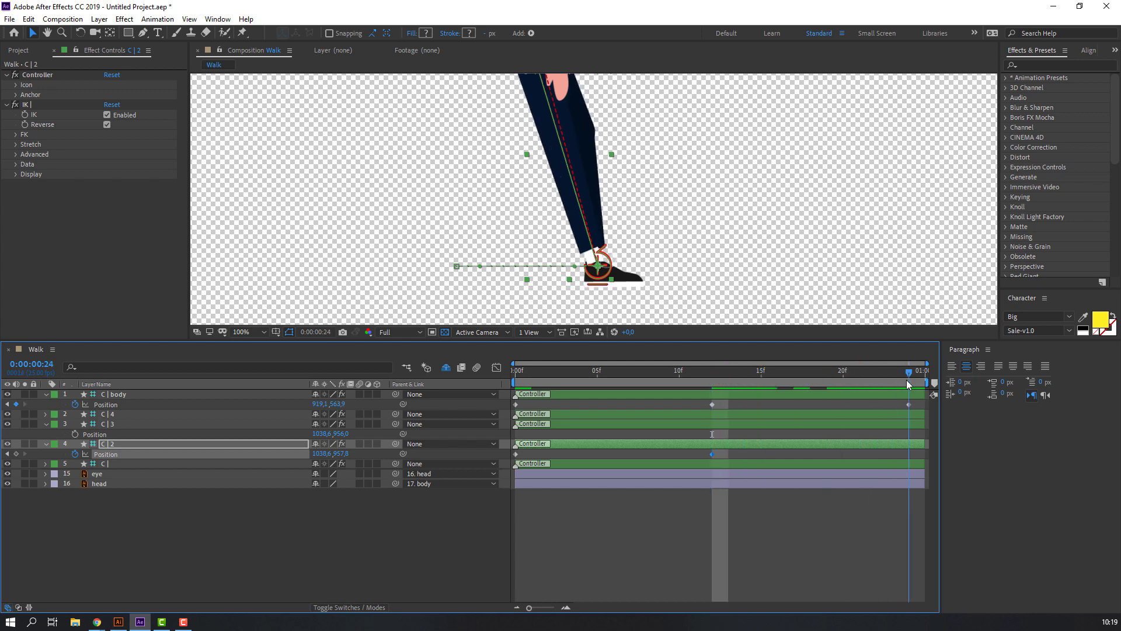
click(516, 454)
key(ctrl+c)
key(ctrl+v)
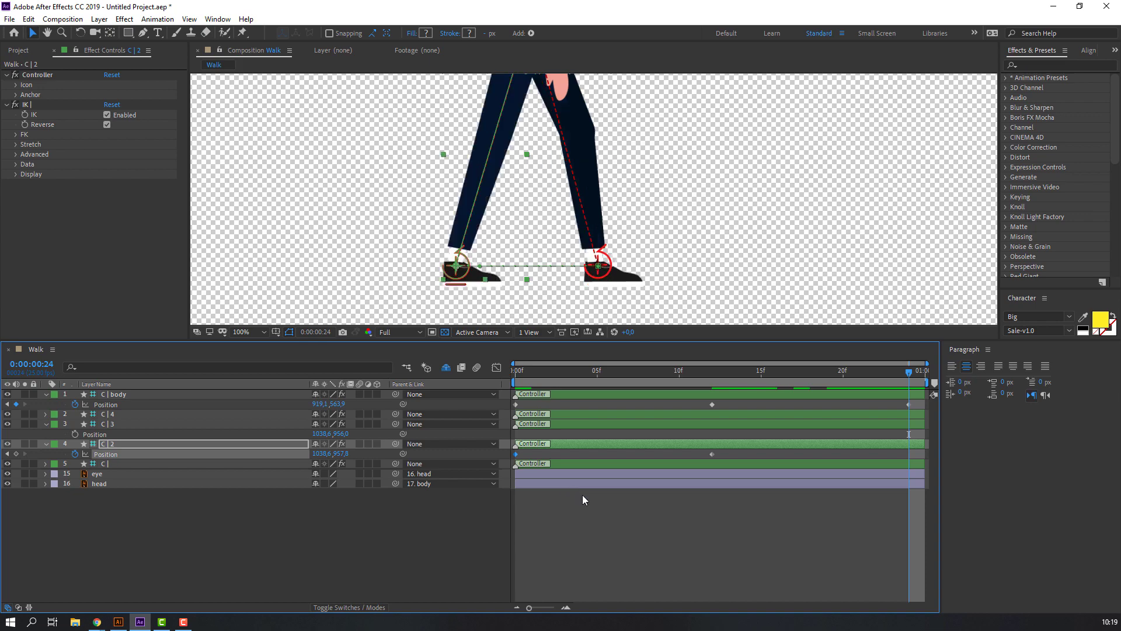
- Trim the composition to a work area ending at the last keyframes at 0:00:00:24 and preview the leg motion
right_click(917, 383)
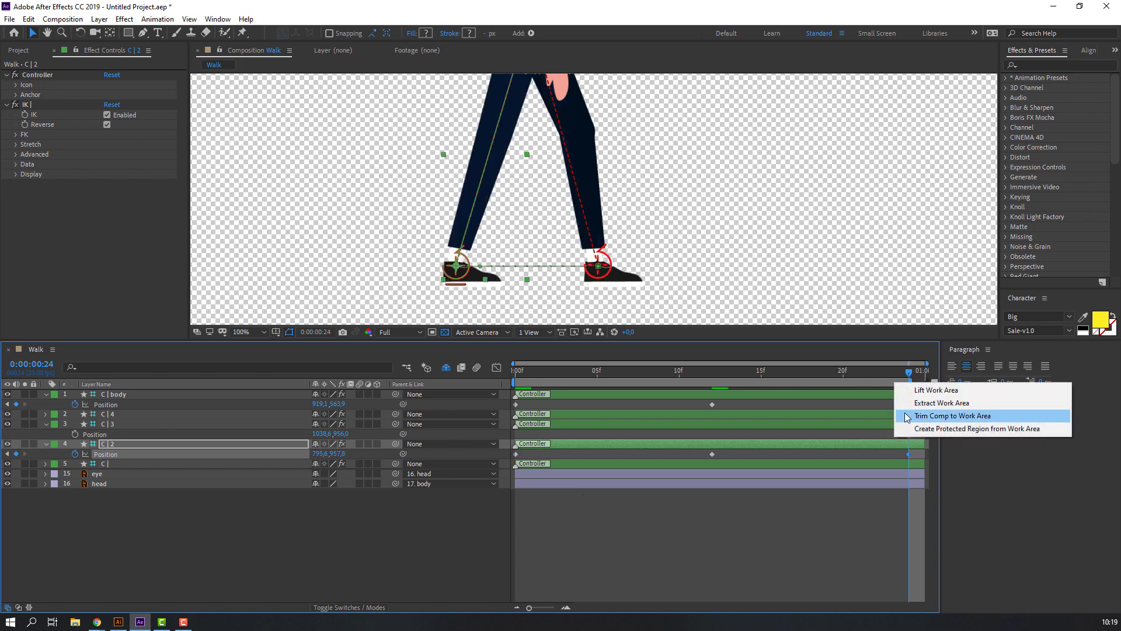
click(940, 415)
key(comma)
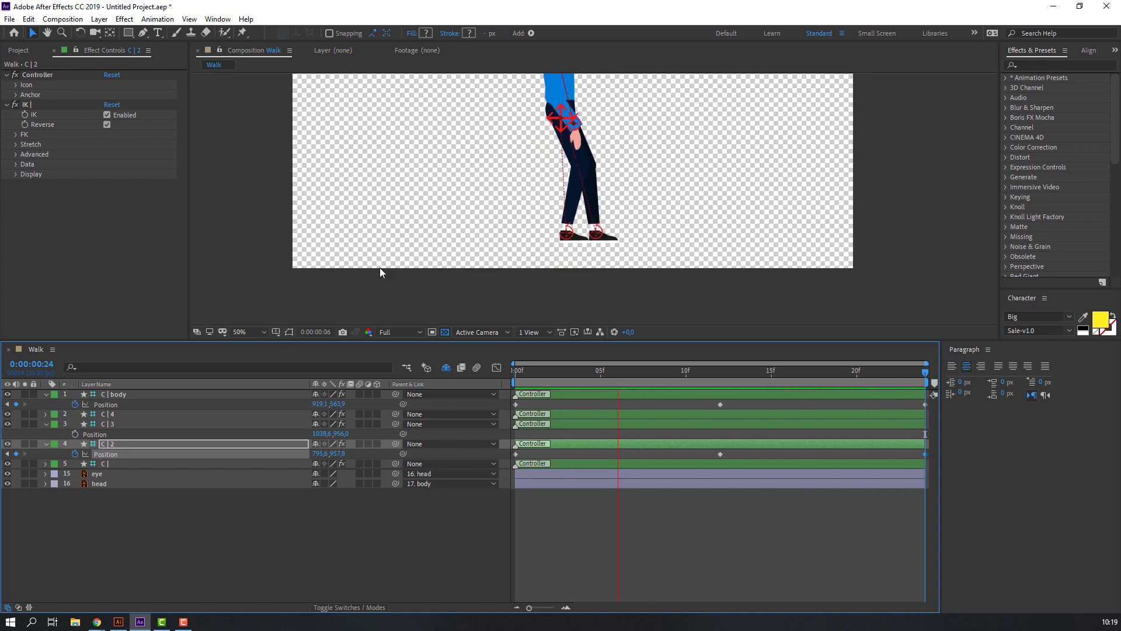
key(comma)
key(period)
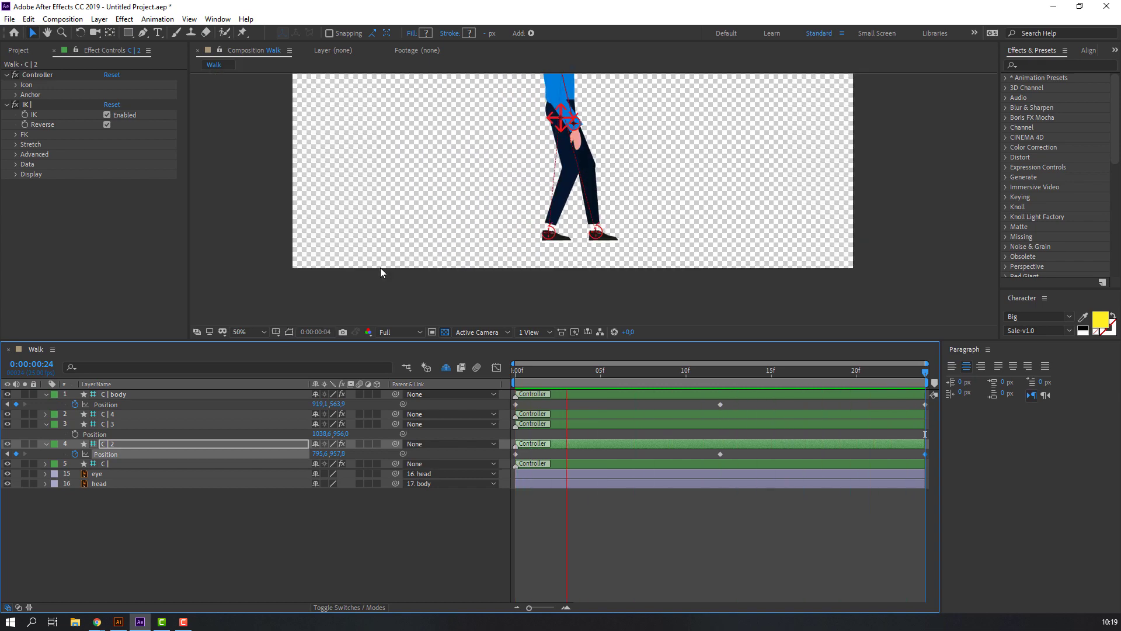
key(period)
key(space)
- Keyframe the C | 3 foot controller's position at 0:00:00:00, and at 0:00:00:12 set its X value to 795
click(610, 262)
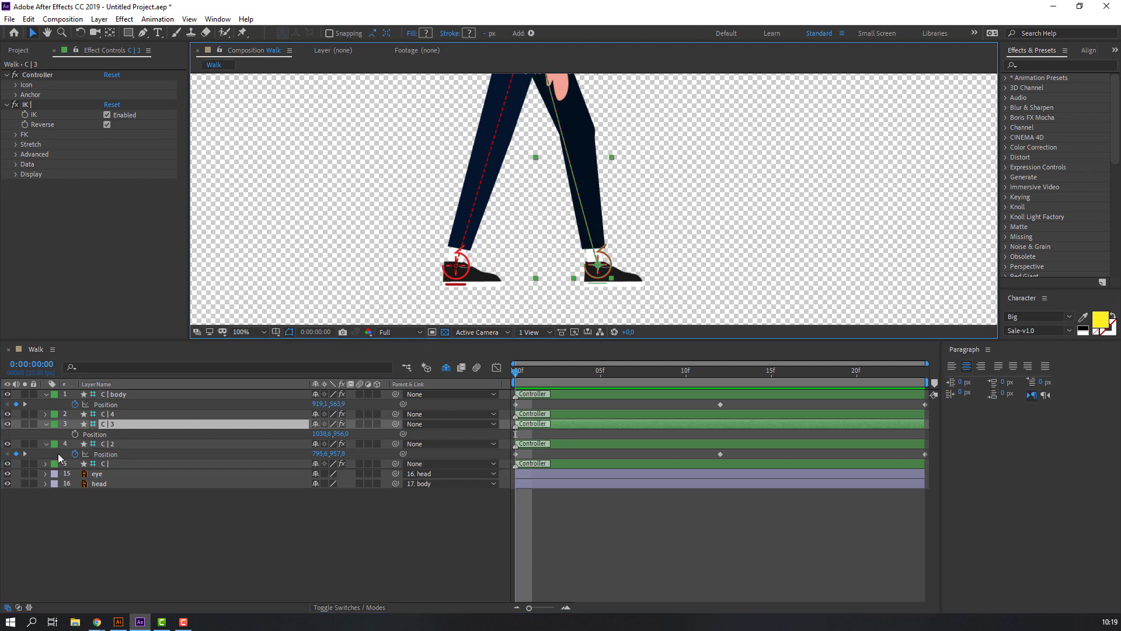
click(75, 434)
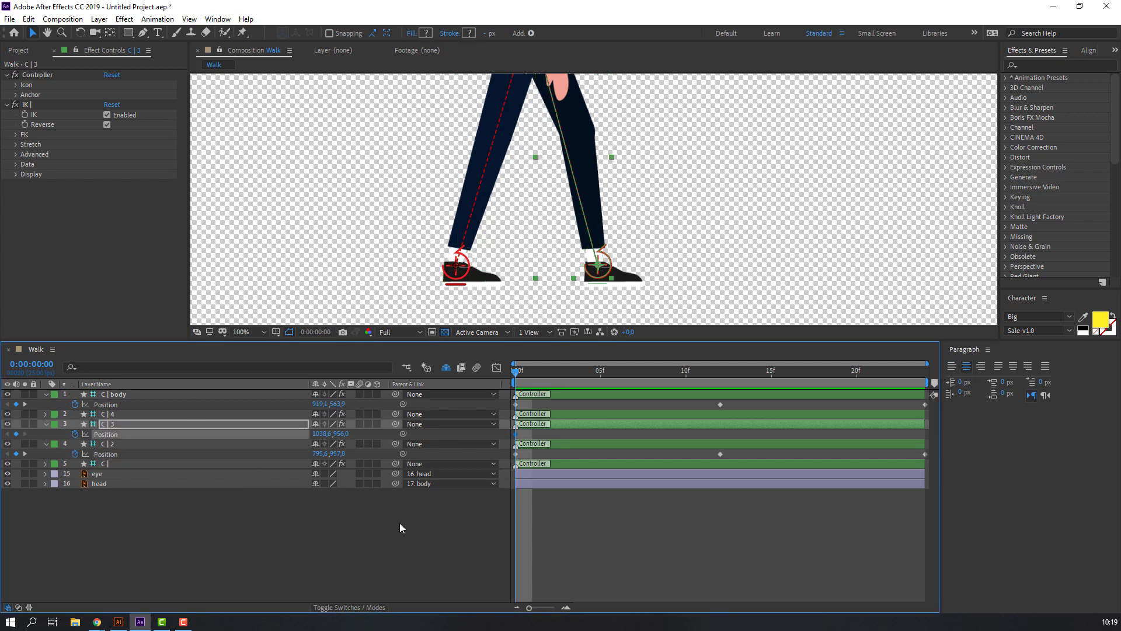
drag(576, 370, 719, 372)
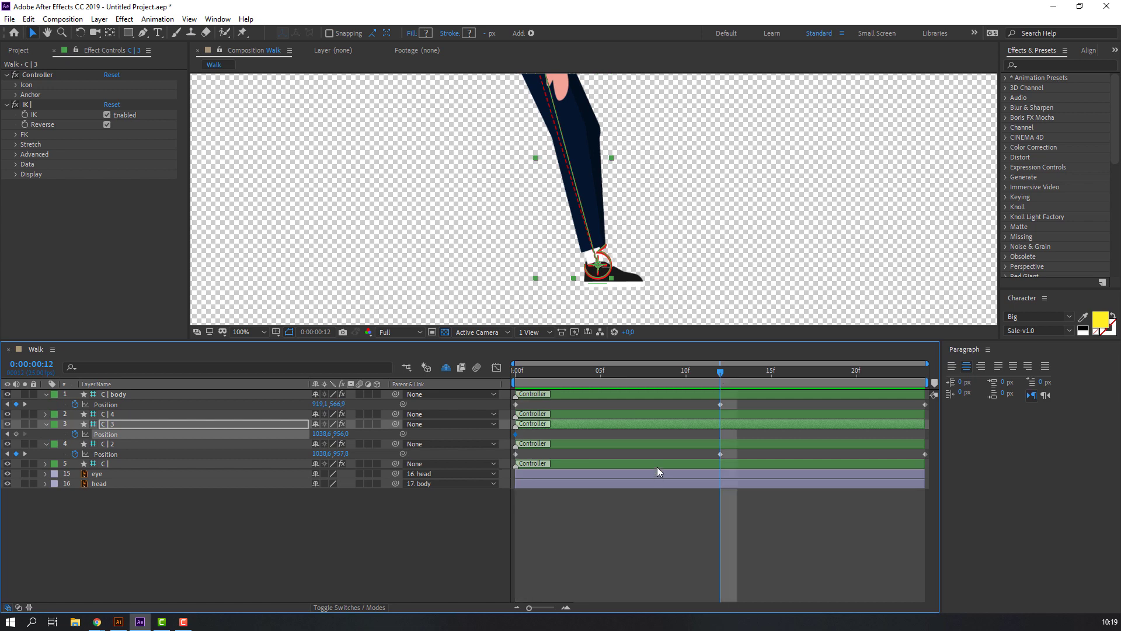
drag(324, 434, 207, 435)
click(327, 433)
text(795)
key(Return)
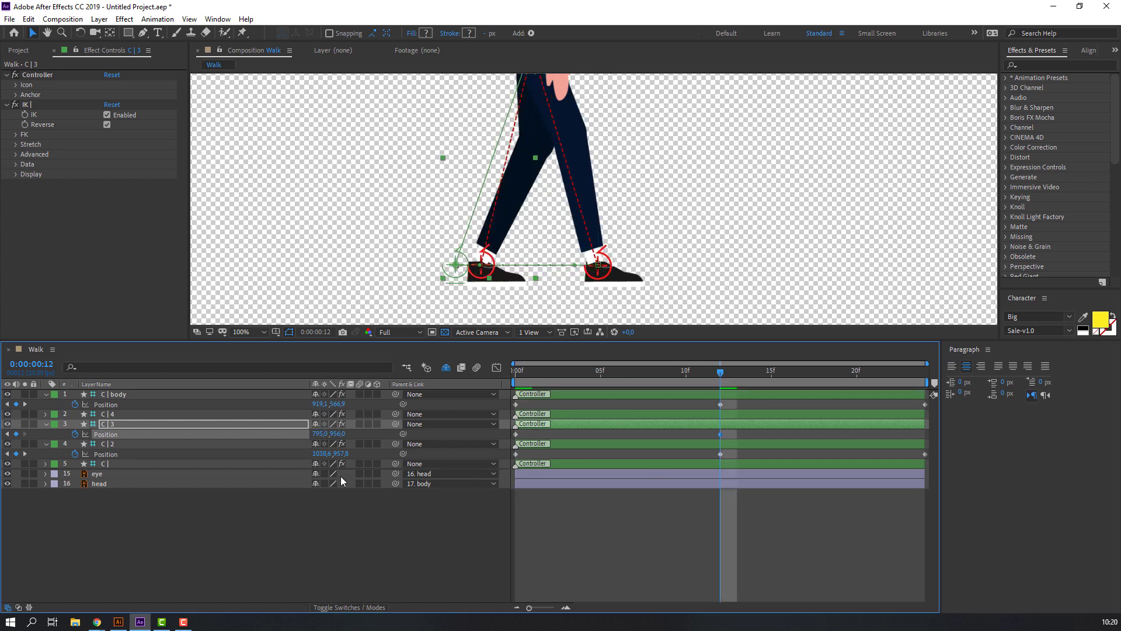
- Copy the C | 2 position's X value at 0:00:00:00 into the C | 3 position's X value at 0:00:00:12
drag(713, 374, 471, 386)
key(F2)
click(323, 455)
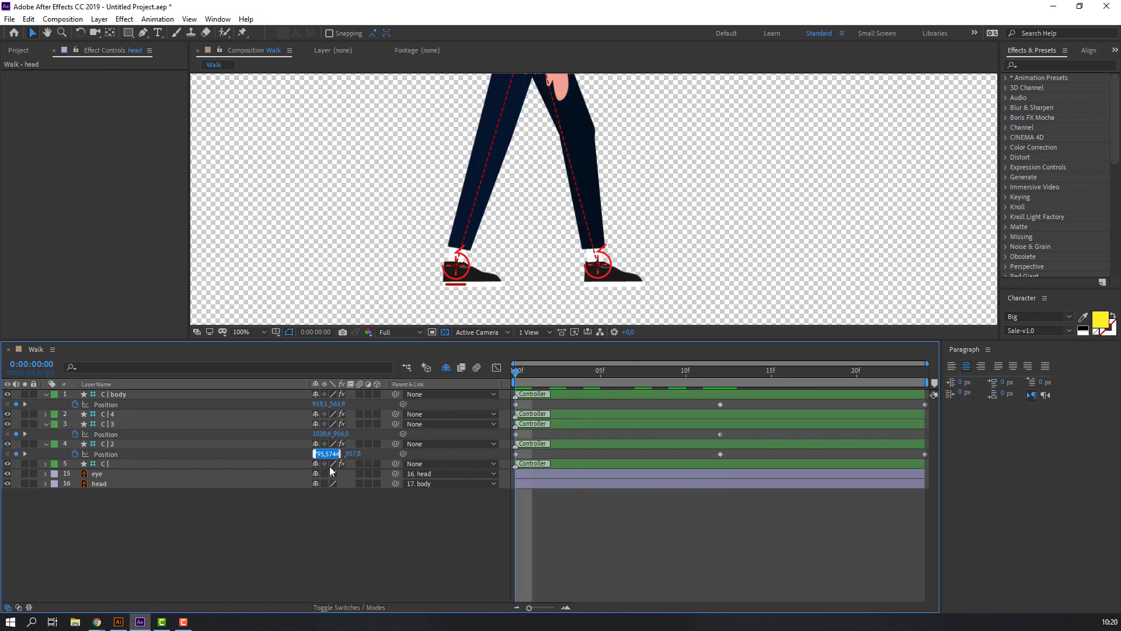
click(720, 372)
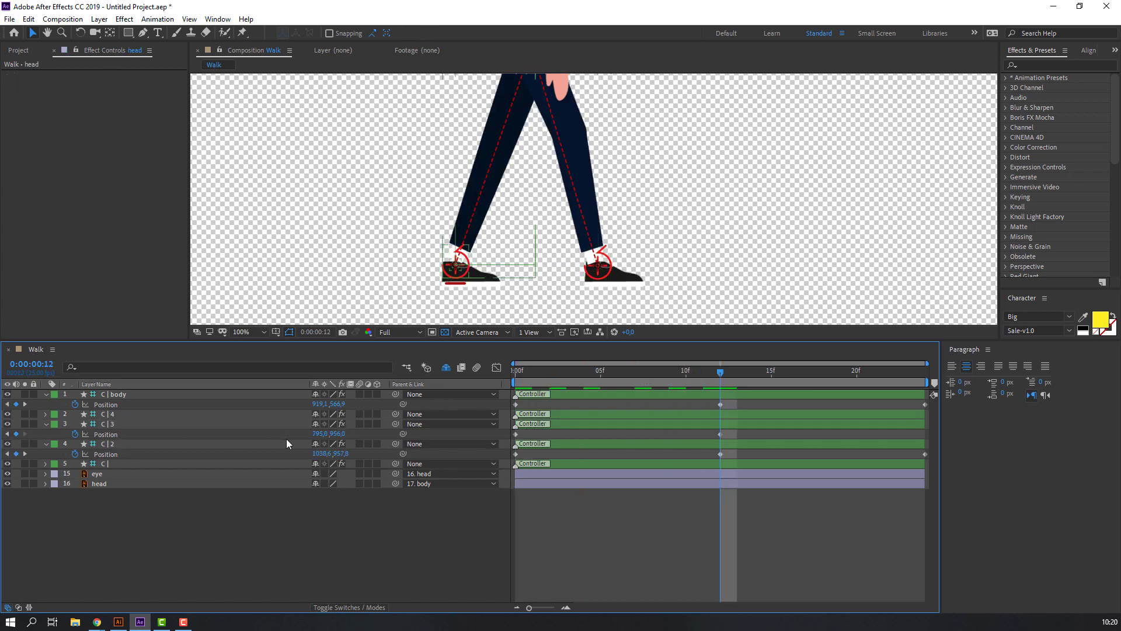
click(319, 434)
key(ctrl+v)
key(Return)
click(343, 505)
- Copy the first C | 3 position keyframe to 0:00:00:24
drag(715, 373, 914, 373)
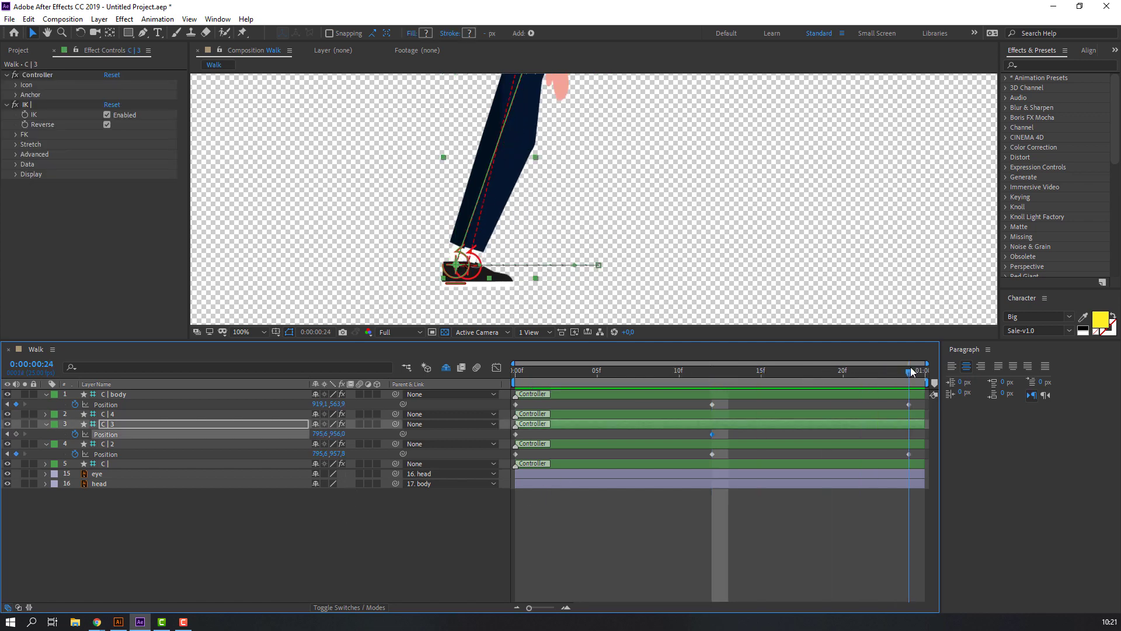
click(515, 434)
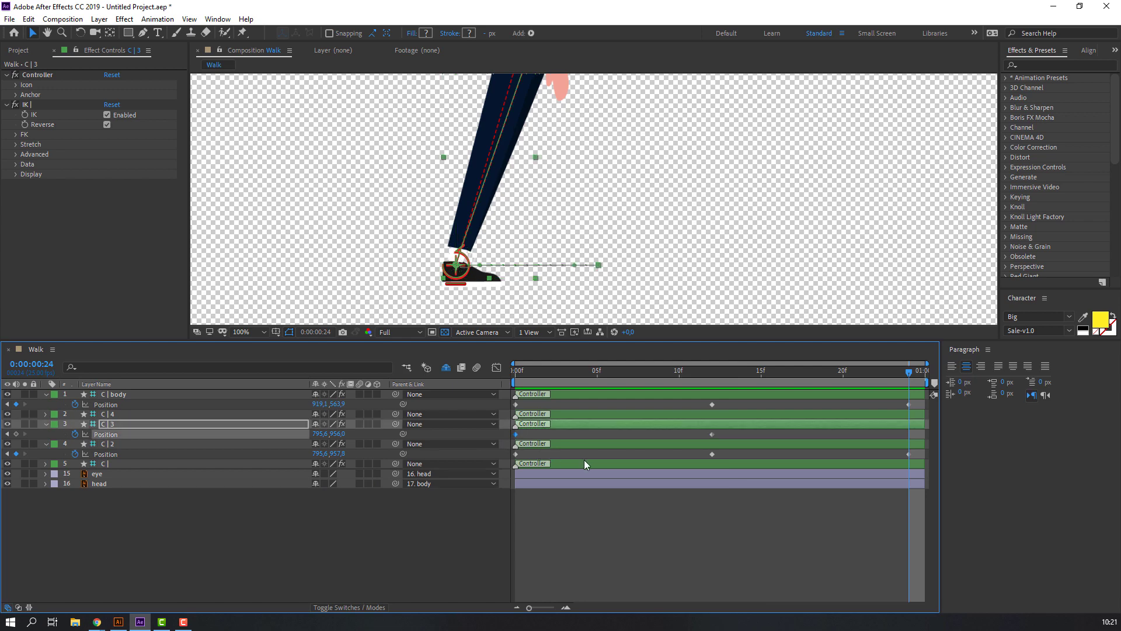
key(ctrl+v)
- End the work area at the last keyframes at 0:00:00:24 and preview the motion of both legs
click(733, 537)
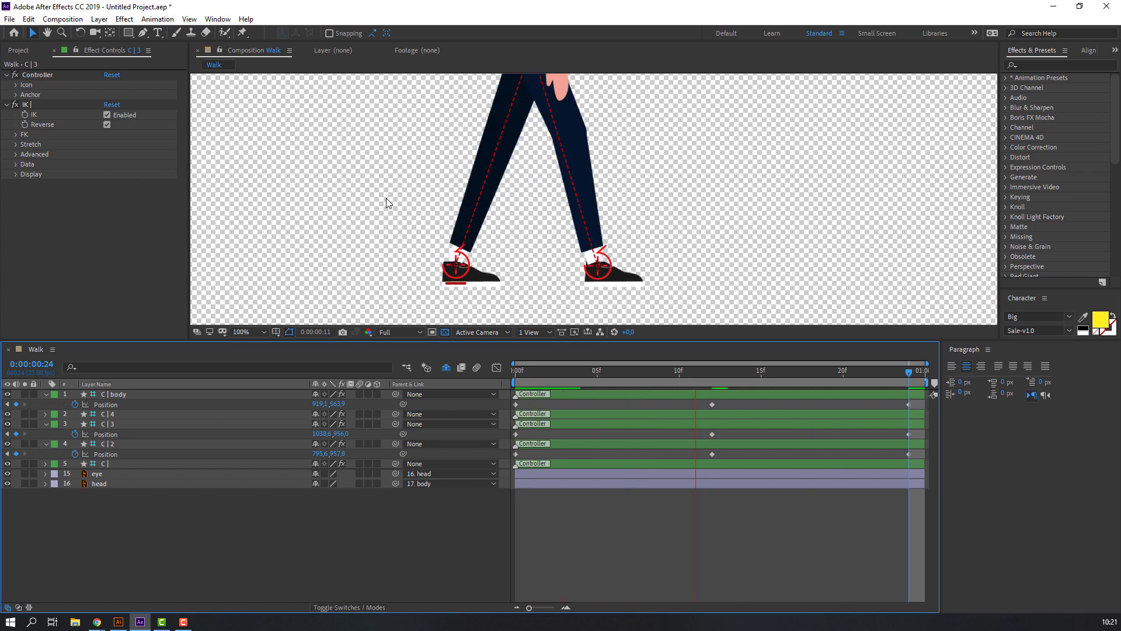
key(comma)
click(521, 378)
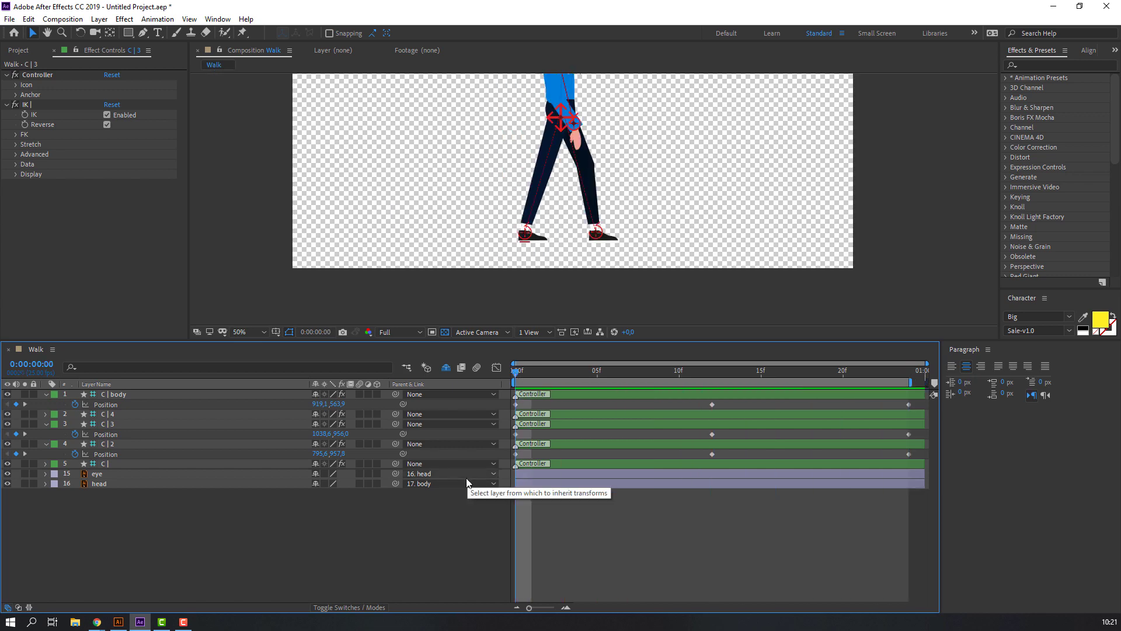
key(space)
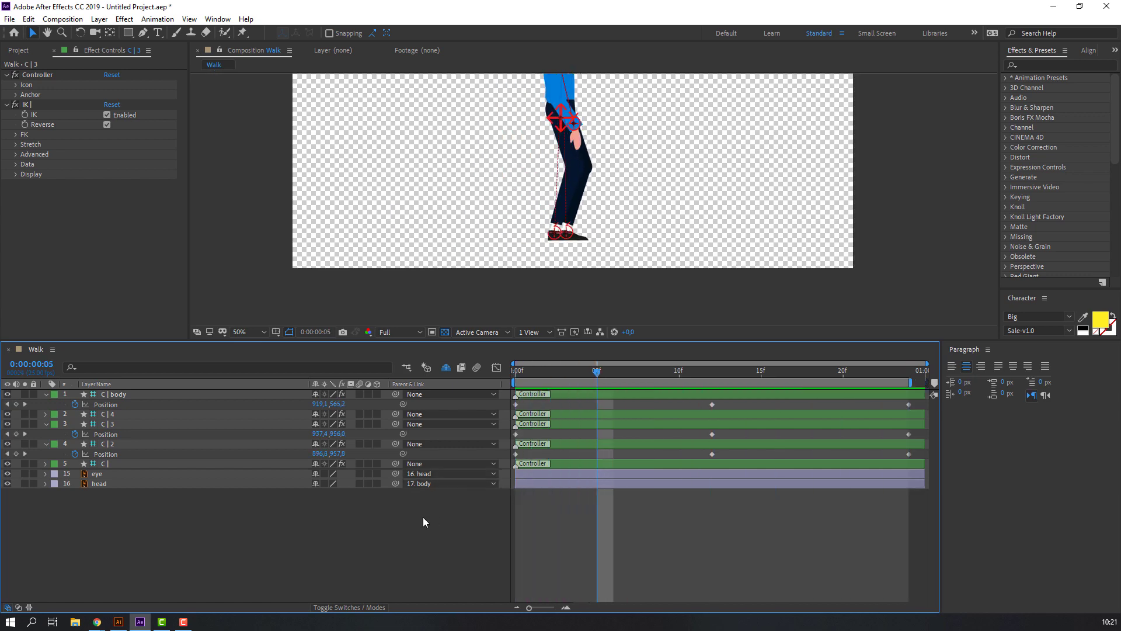
- Raise the C | 2 foot controller at 0:00:00:05 to a Y position of 897.8 and preview the foot lift
click(105, 444)
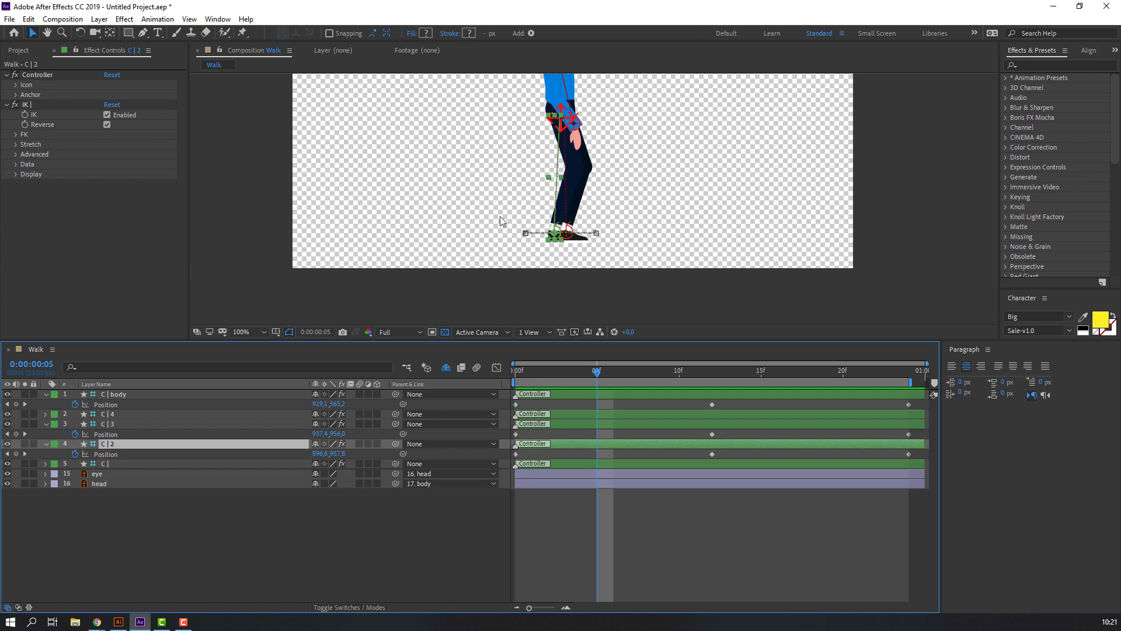
key(period)
scroll(450, 273, up, 1)
drag(450, 273, 537, 161)
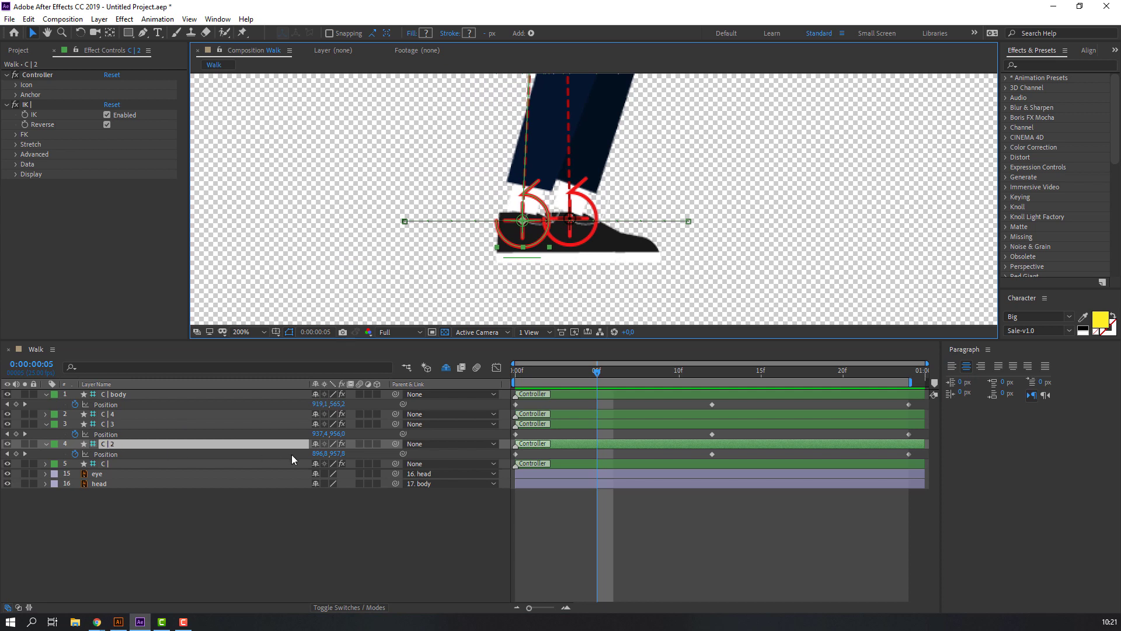
drag(337, 460, 300, 457)
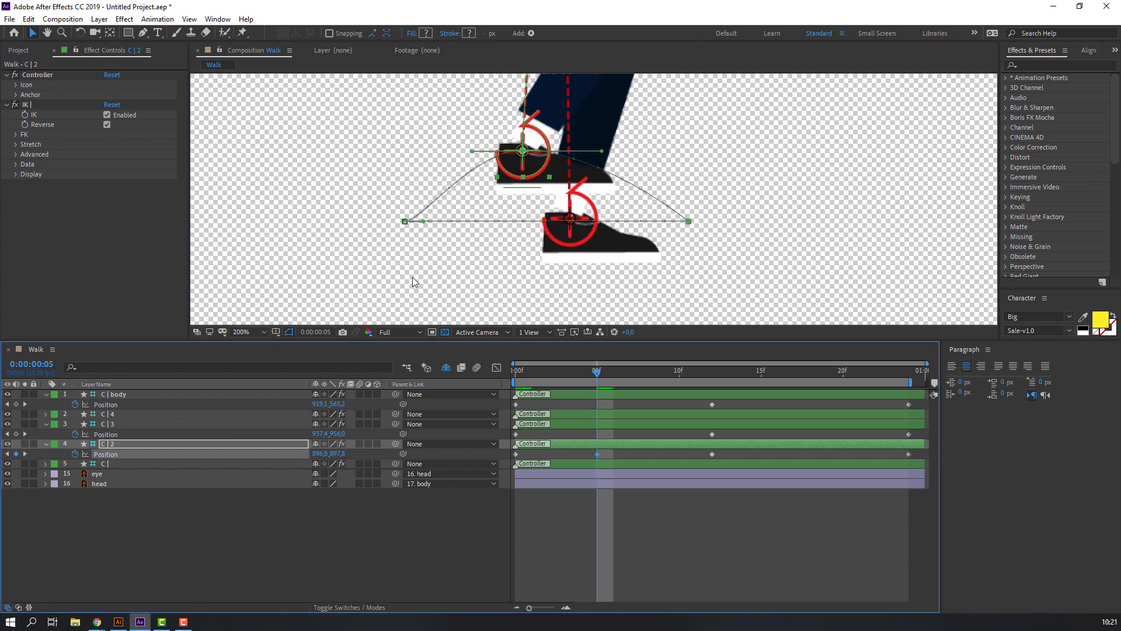
scroll(424, 270, down, 2)
scroll(423, 264, down, 1)
key(space)
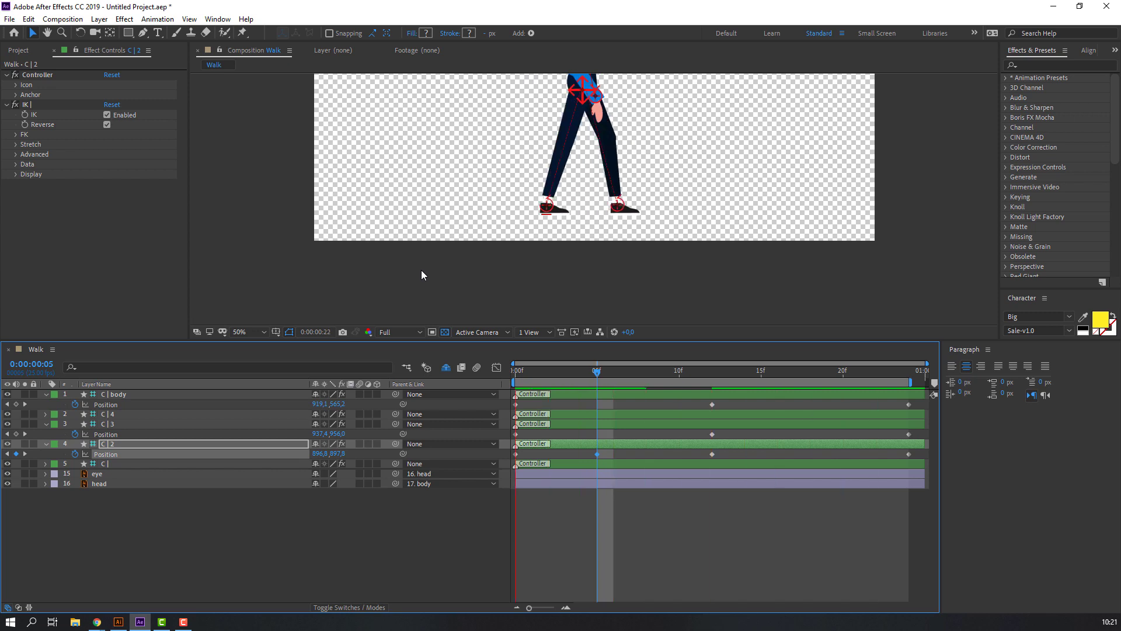
key(space)
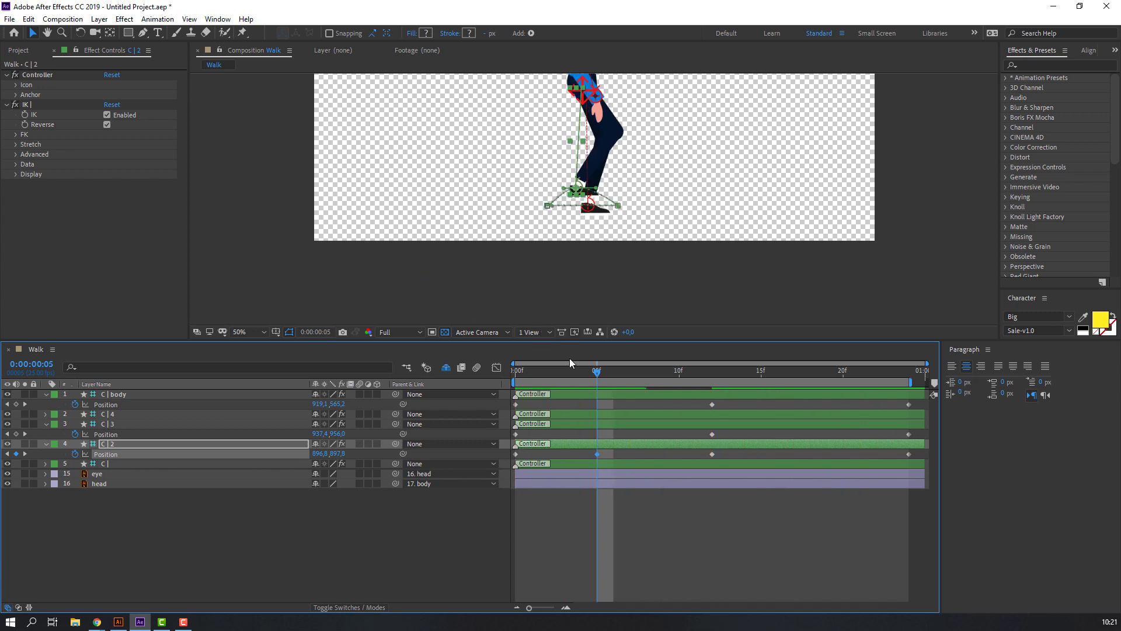
- Raise the C | 3 foot controller at 0:00:00:18 to a Y position of 903 and preview the whole walk
drag(612, 373, 712, 403)
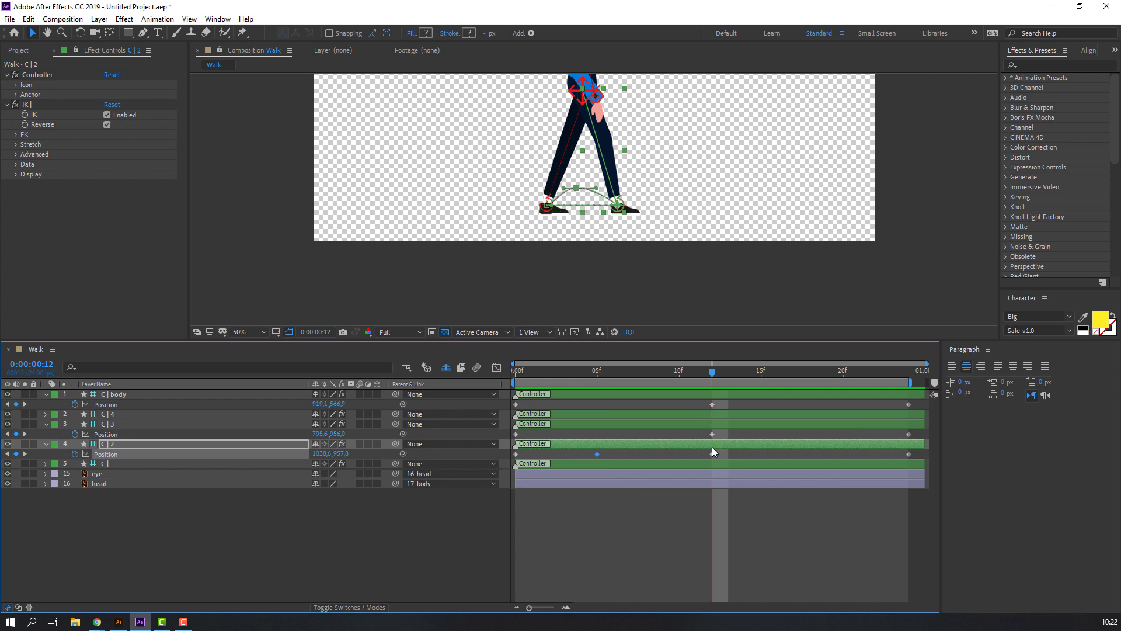
key(Page_Down)
key(Page_Down)
key(Page_Down)
key(Page_Down)
key(Page_Down)
key(Page_Down)
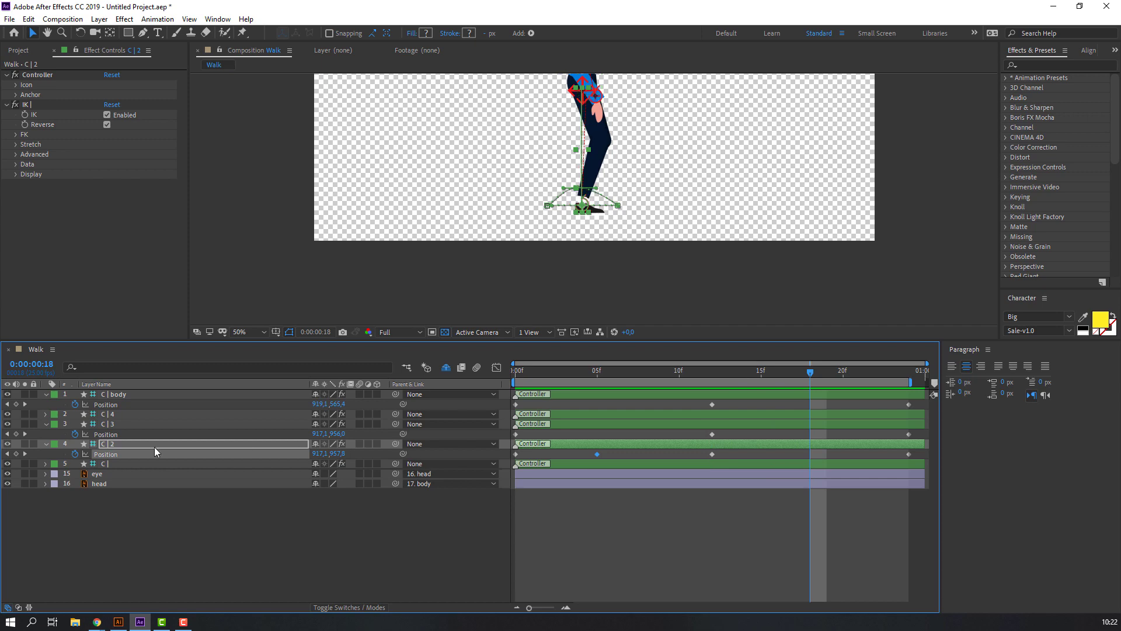
click(108, 425)
scroll(534, 231, up, 3)
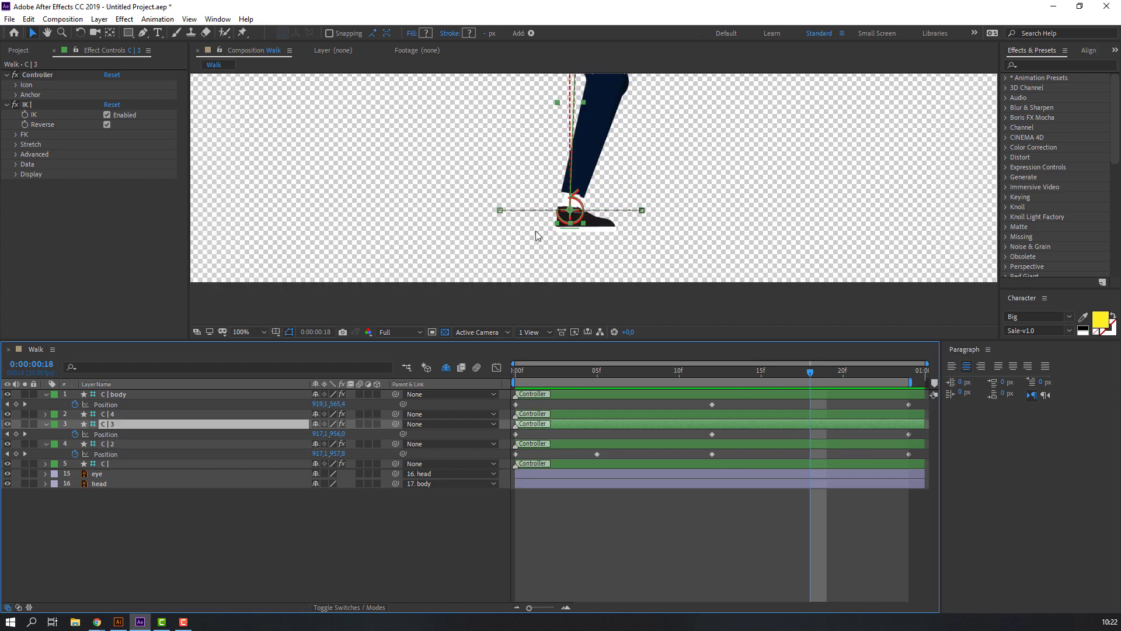
drag(338, 435, 304, 438)
scroll(552, 255, down, 8)
key(space)
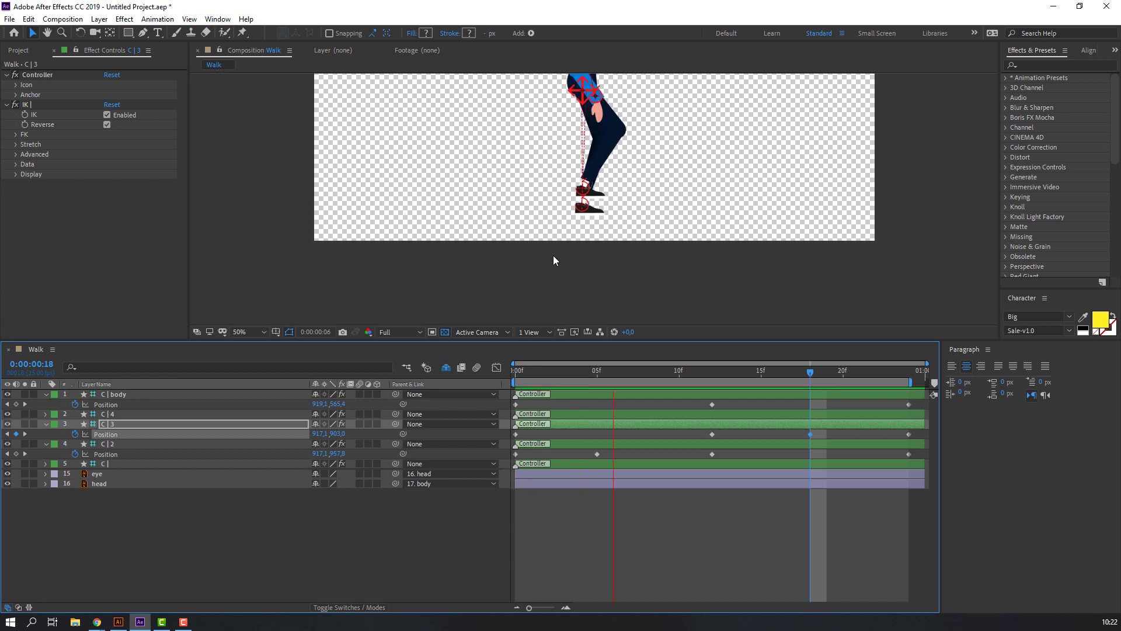
scroll(559, 248, up, 1)
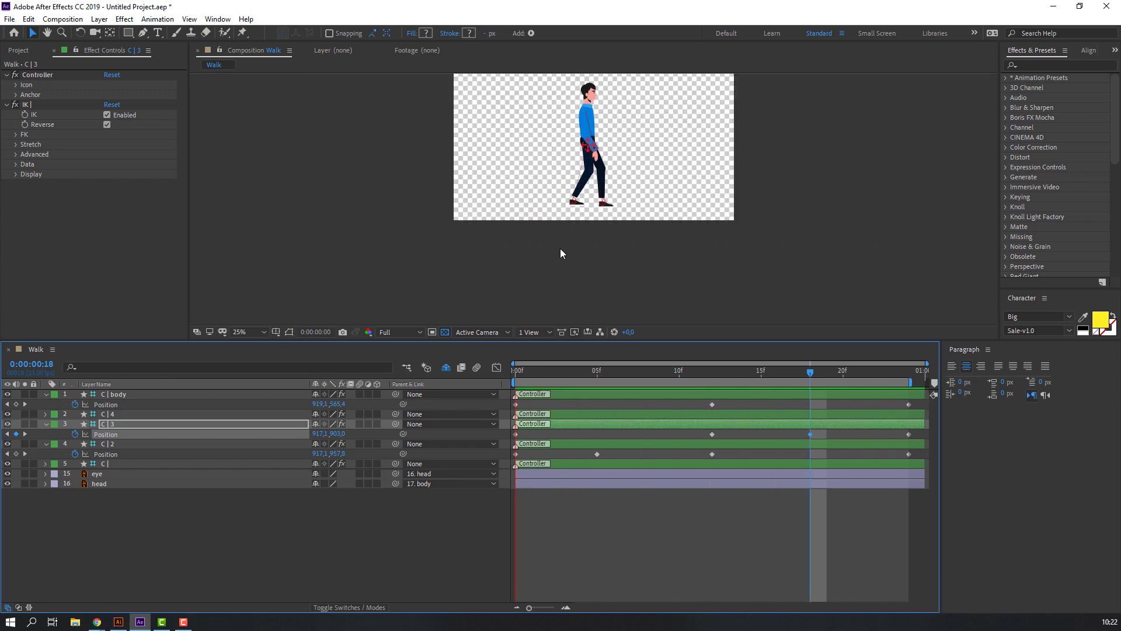
key(space)
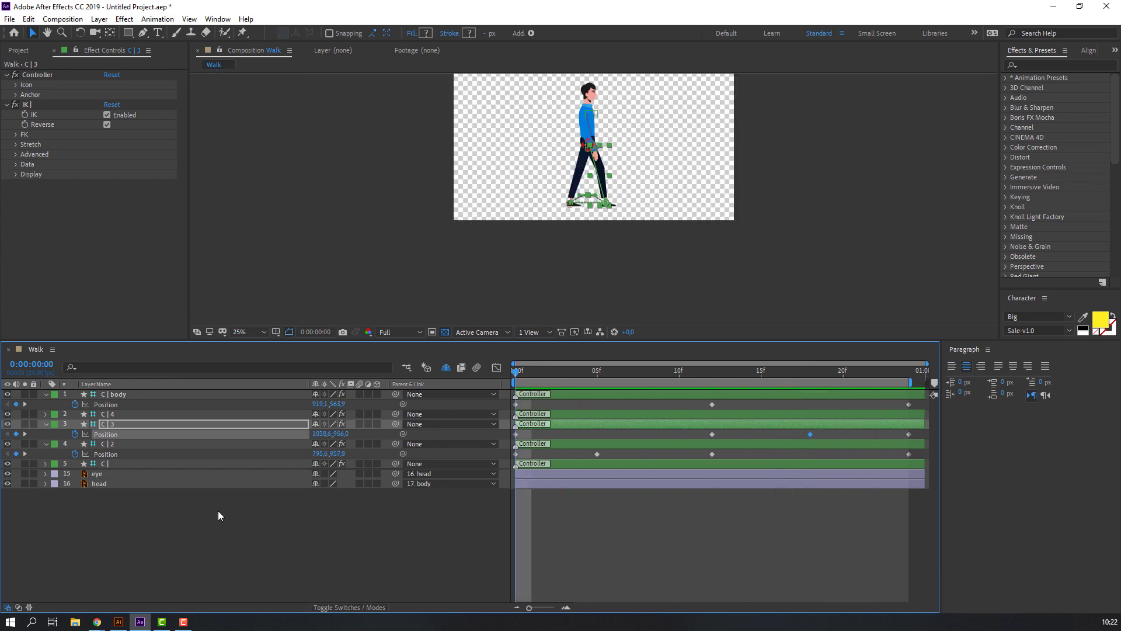
- Apply Easy Ease to all position keyframes of the body and both foot controllers and preview the walk
drag(924, 405, 514, 464)
right_click(597, 453)
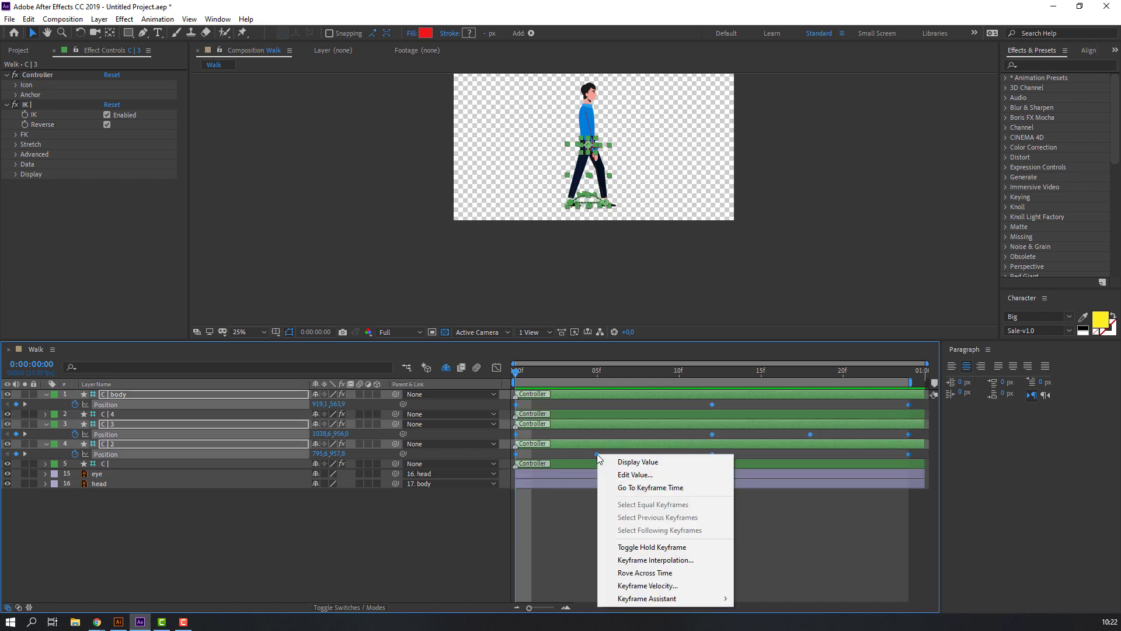
mouse_move(651, 601)
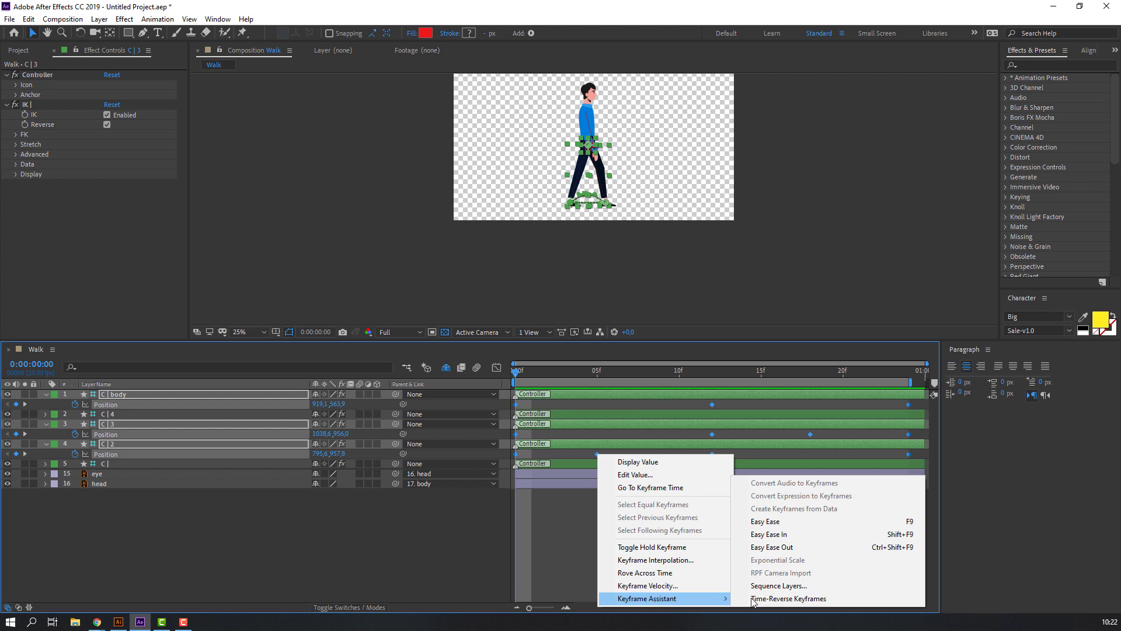
click(765, 520)
click(730, 553)
key(space)
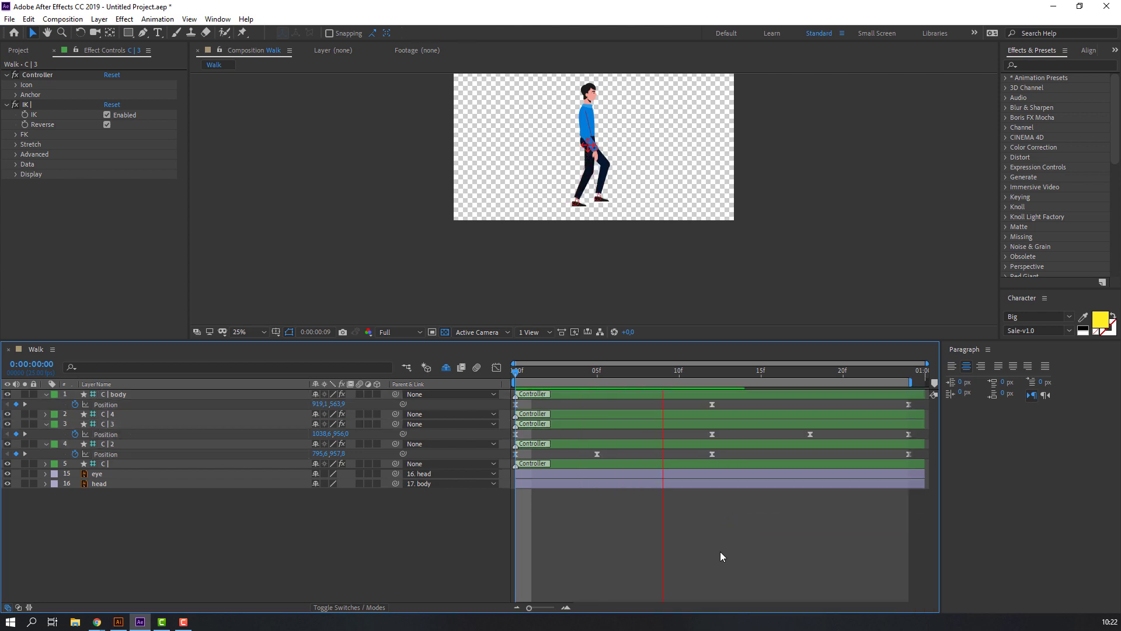
scroll(599, 229, up, 4)
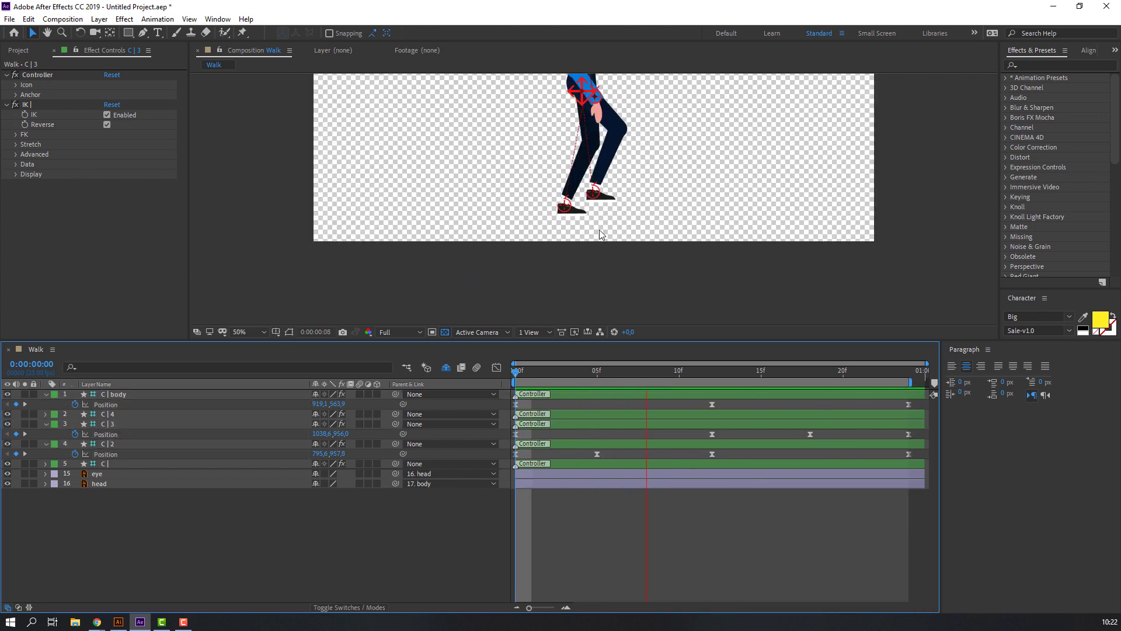
- Show the Rotation property of the C | 3 and C | 2 controllers and keyframe C | 2's rotation at 0:00:00:00
click(547, 372)
drag(564, 376, 515, 376)
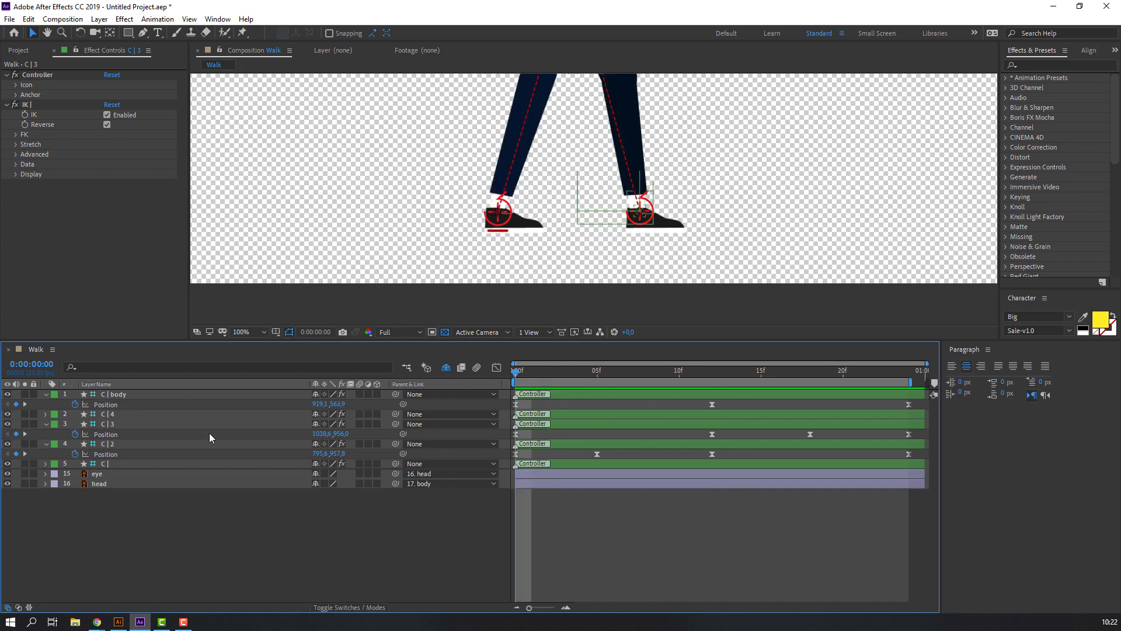
ctrl+click(112, 424)
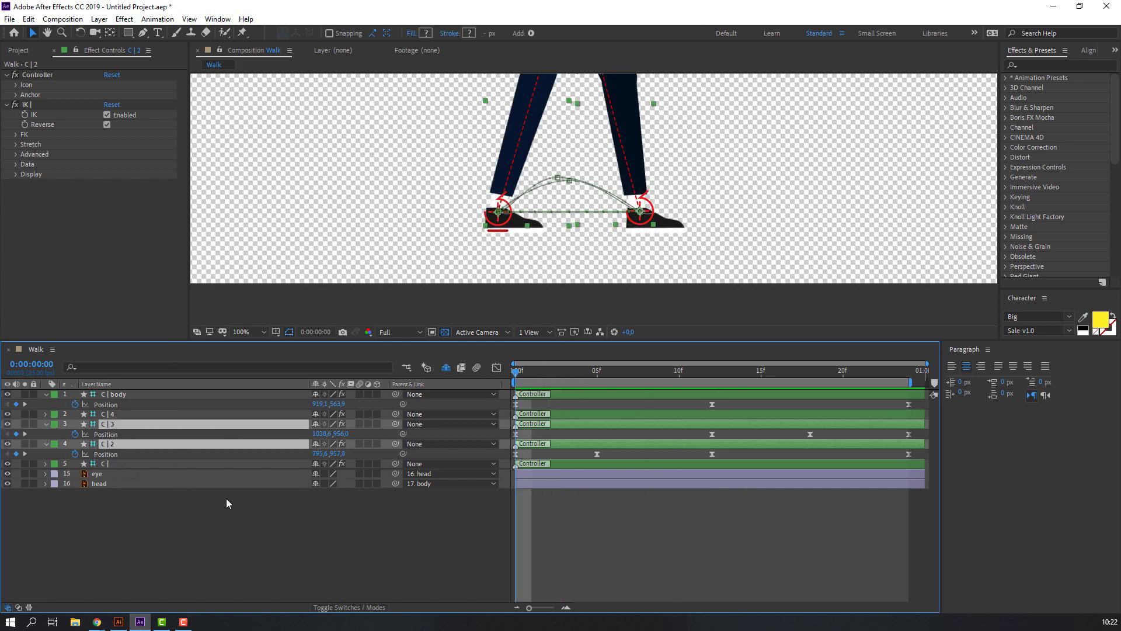
key(shift+r)
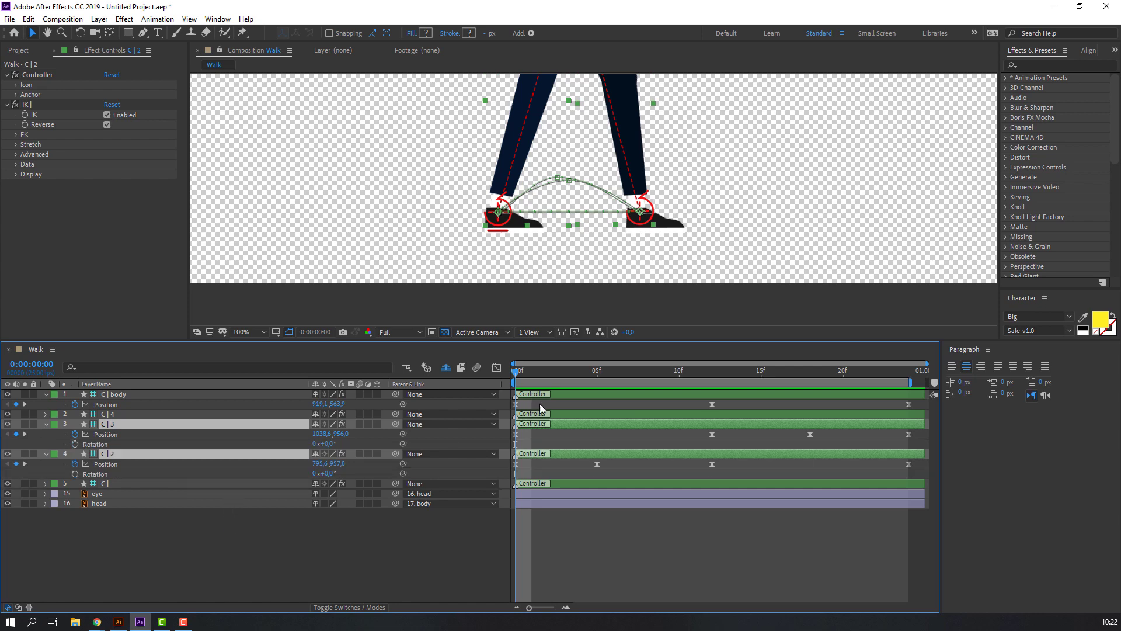
click(282, 566)
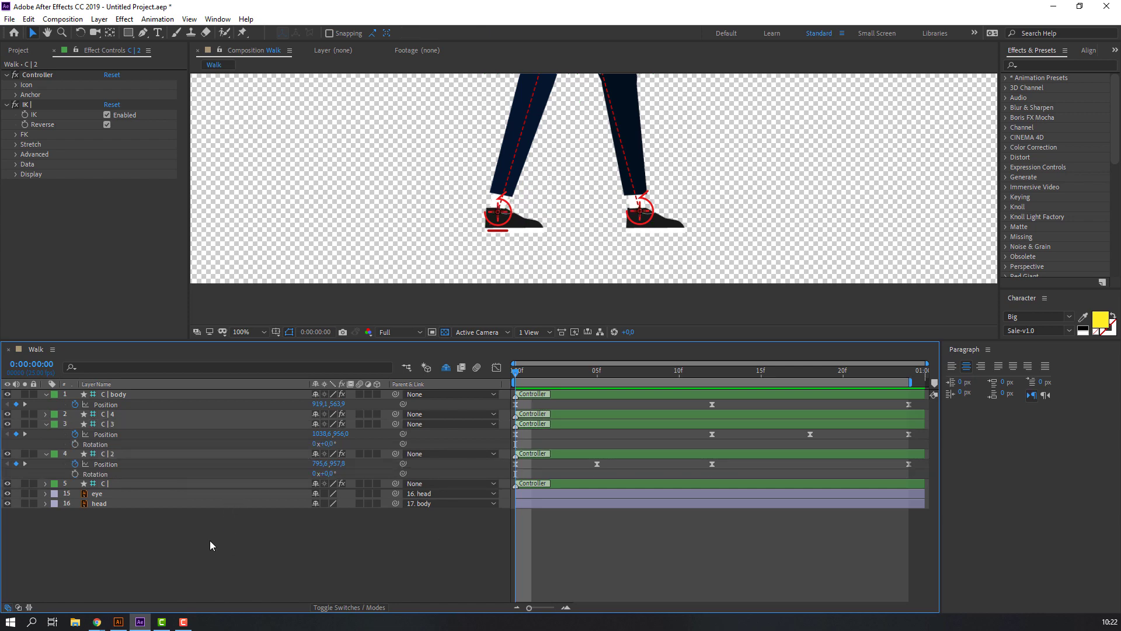
click(75, 473)
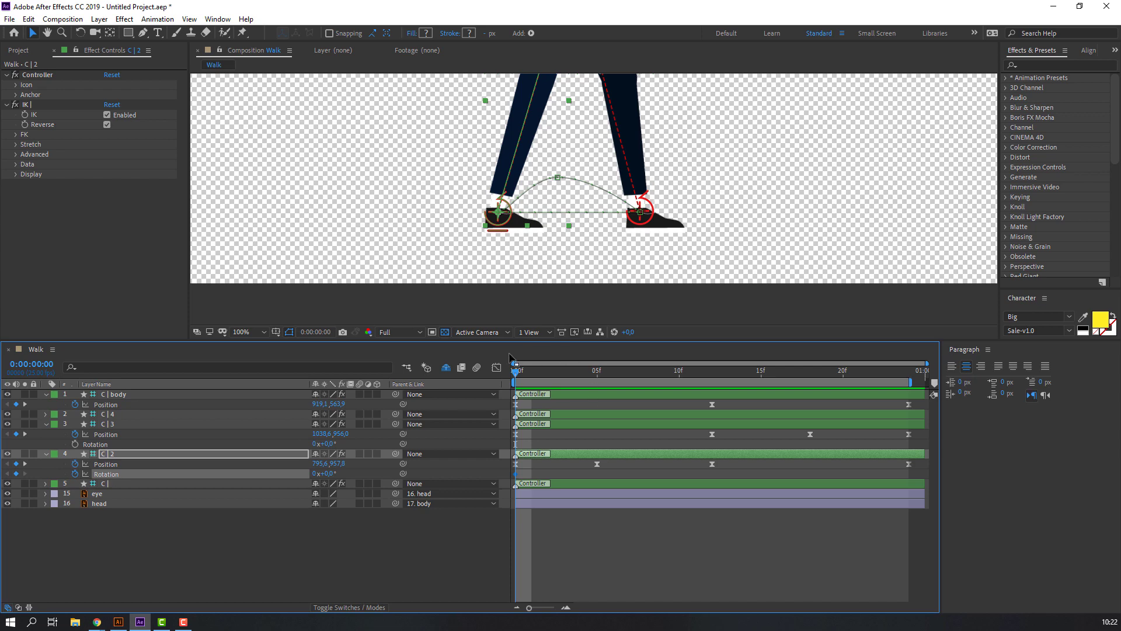
- Set the C | 2 controller's rotation to 40° at 0:00:00:05
drag(521, 371, 597, 379)
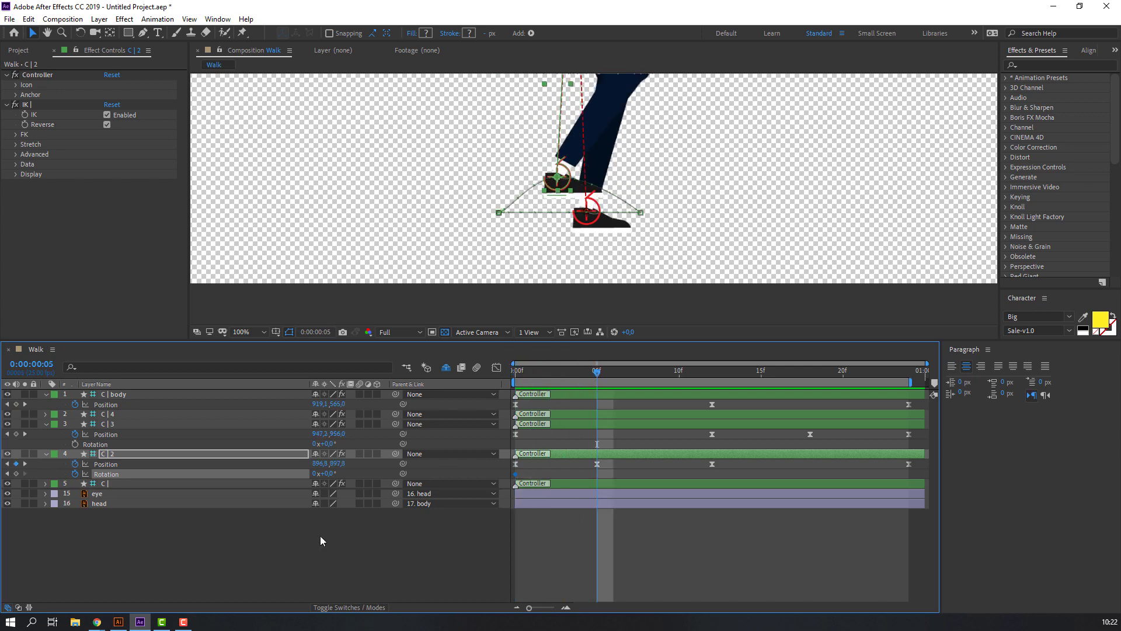
click(301, 517)
drag(327, 473, 347, 471)
click(383, 454)
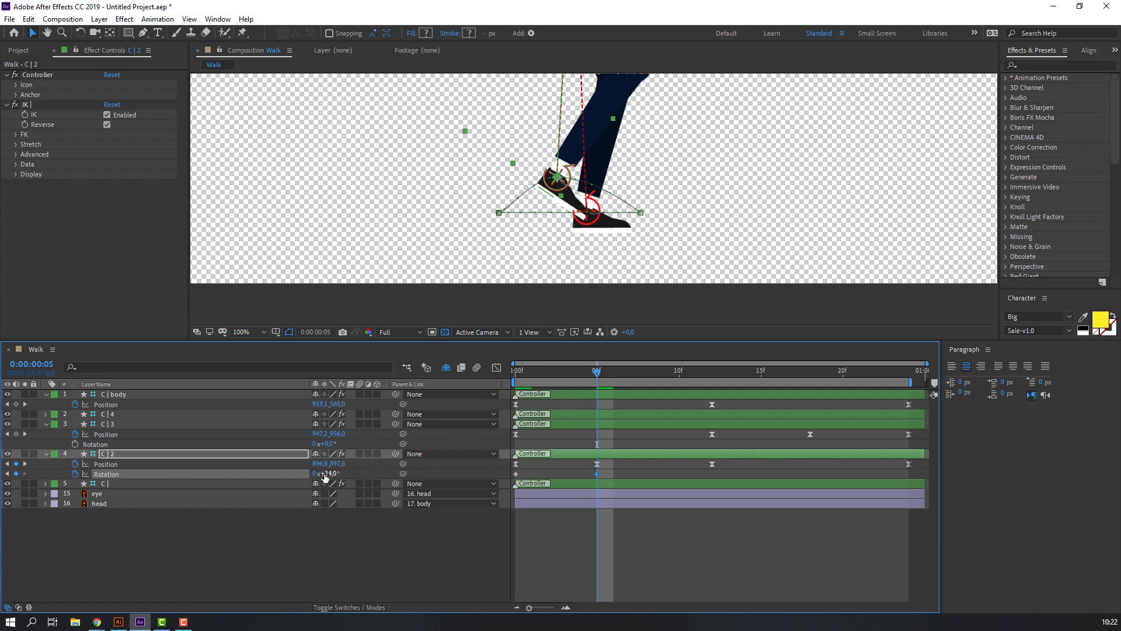
text(40)
key(Return)
- Copy the first C | 2 rotation keyframe to 0:00:00:12 and preview the foot rotation
drag(549, 379, 712, 381)
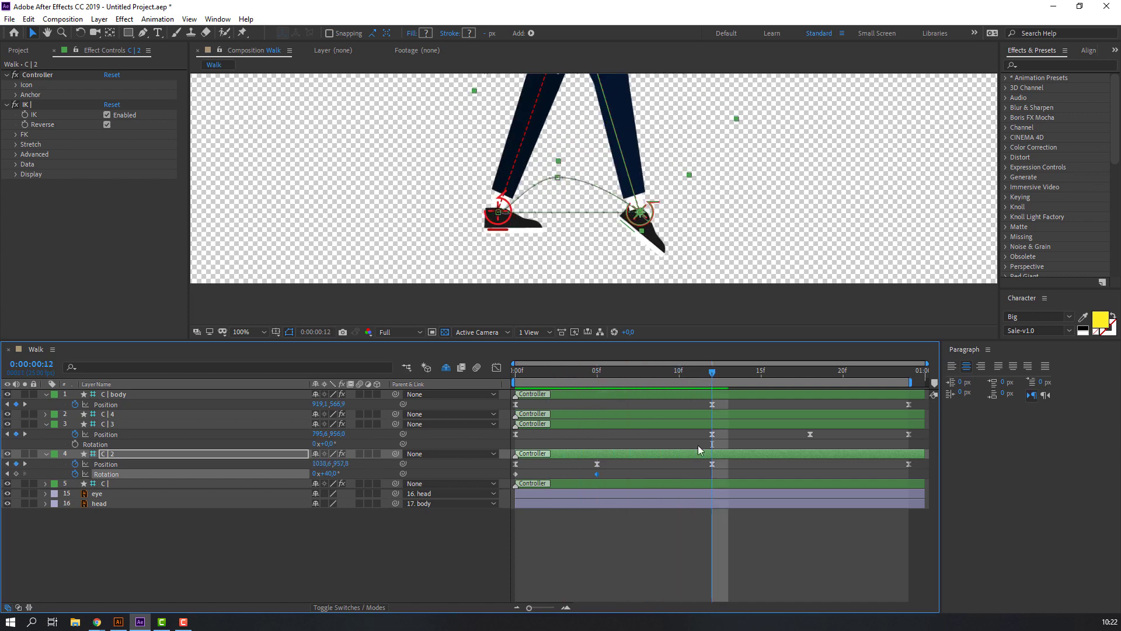
click(516, 474)
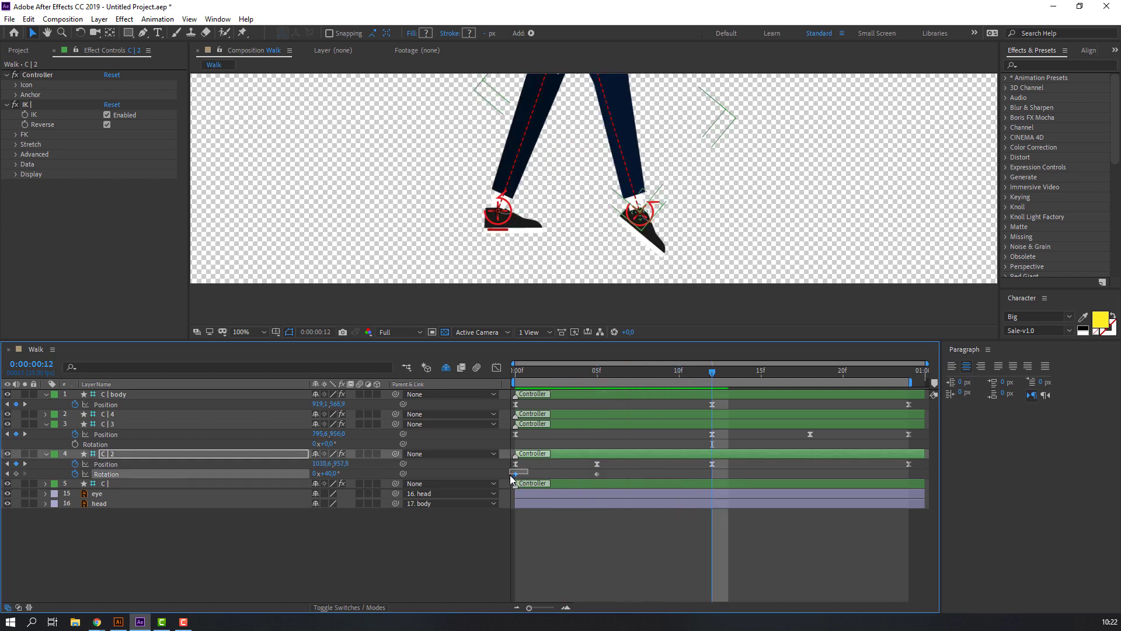
click(541, 543)
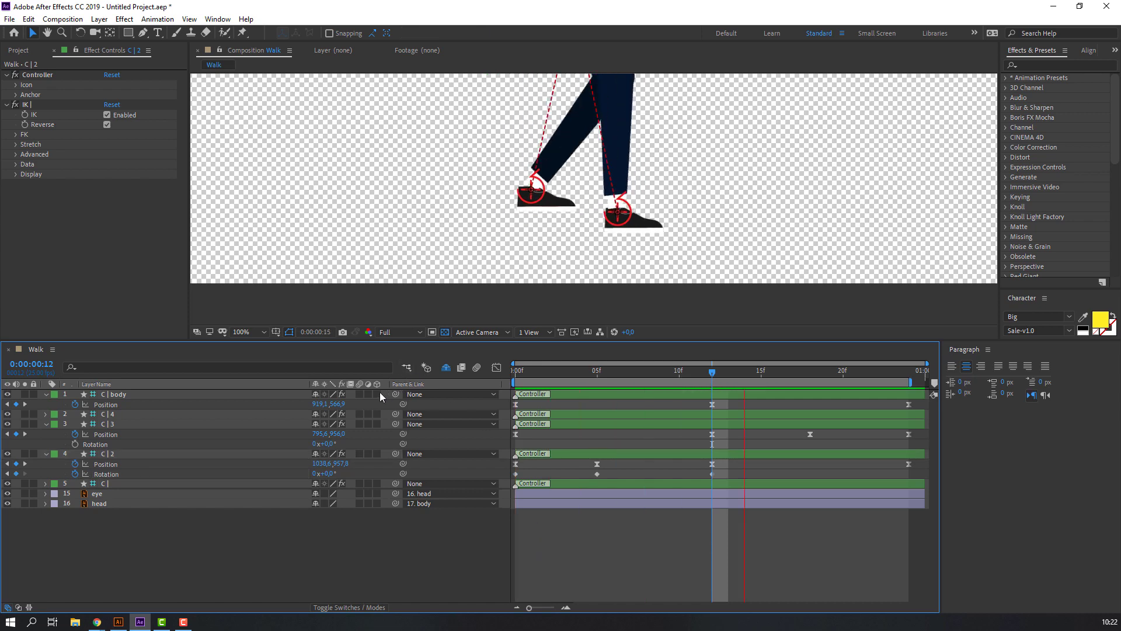
key(space)
- Apply Easy Ease to the three C | 2 rotation keyframes and preview the walk
drag(717, 471, 491, 486)
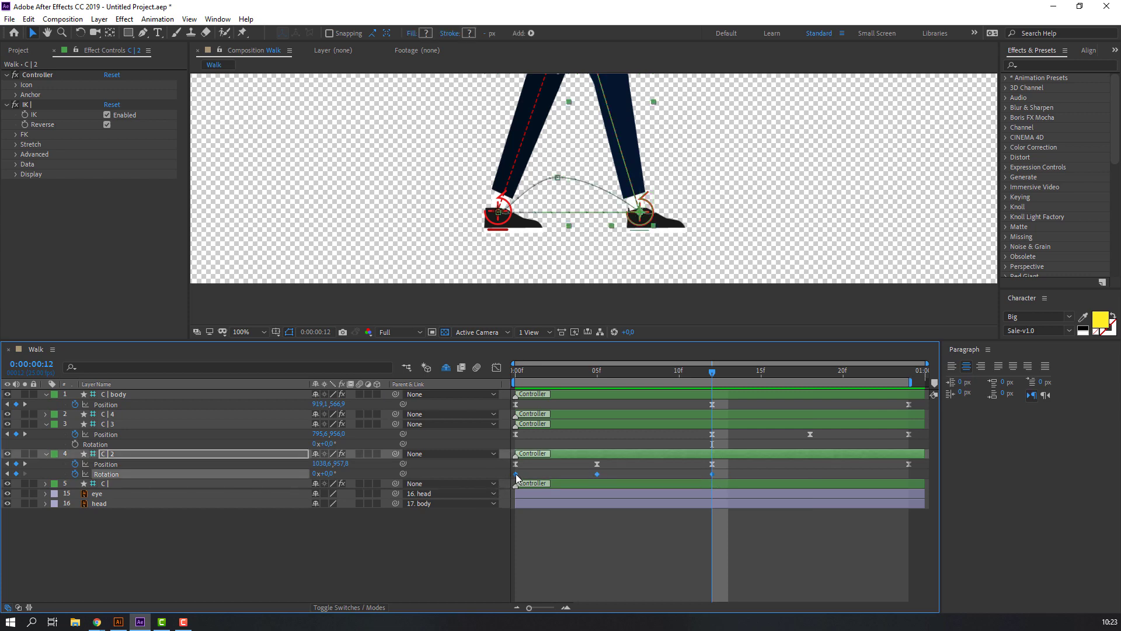
right_click(517, 476)
mouse_move(644, 467)
click(667, 503)
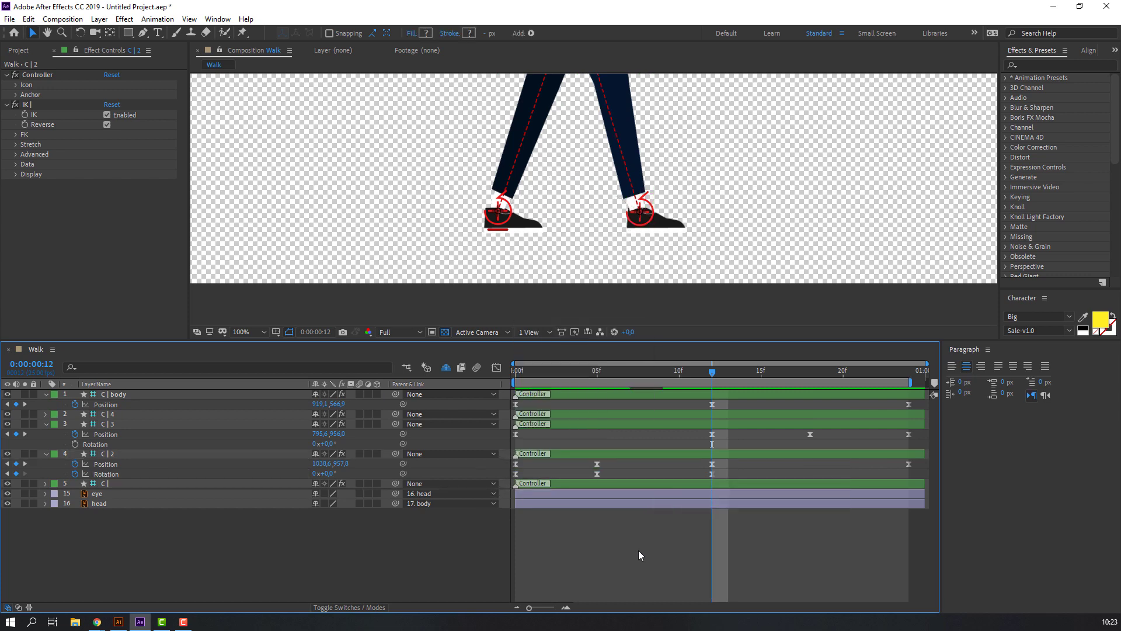
key(space)
scroll(515, 205, down, 4)
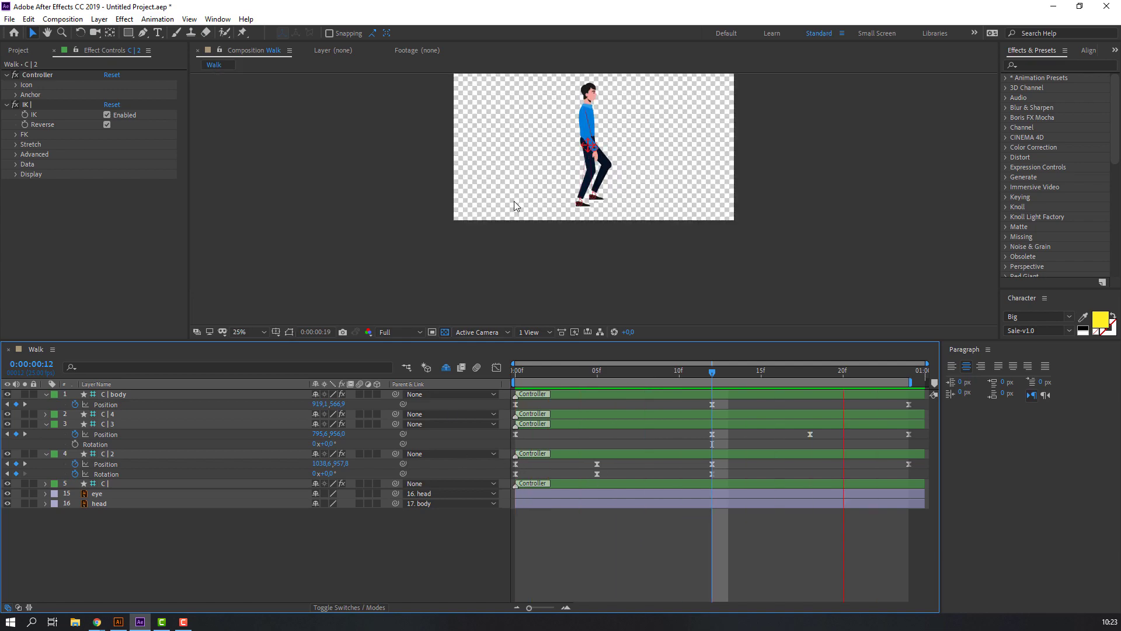
scroll(514, 201, up, 2)
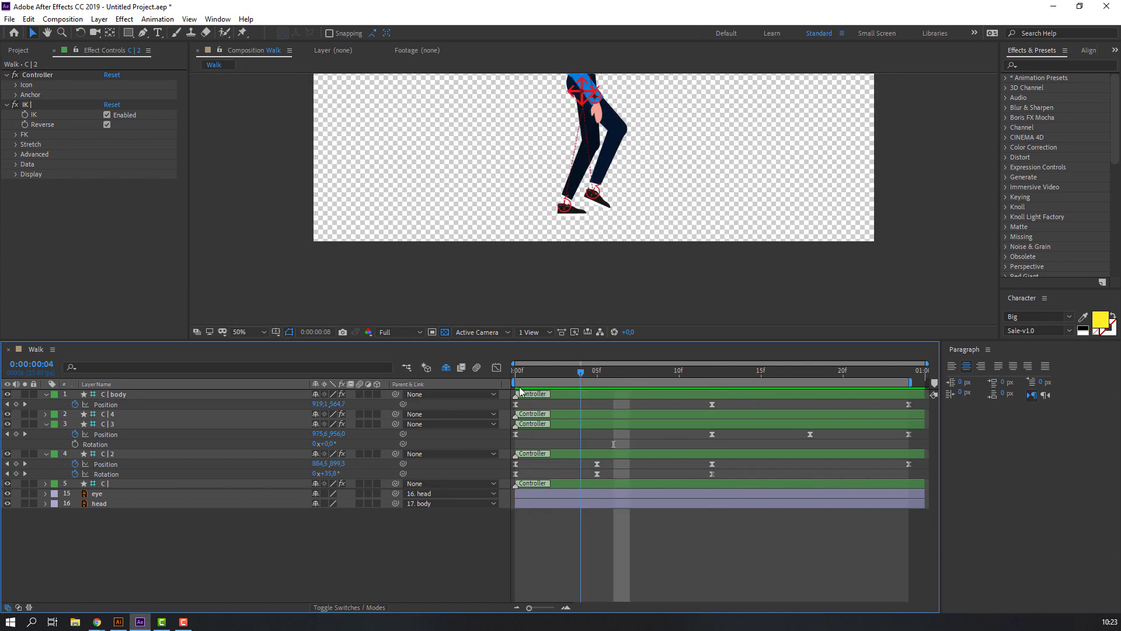
- Keyframe the C | 3 controller's rotation at 0:00:00:12 and set it to 40° at 0:00:00:18
key(space)
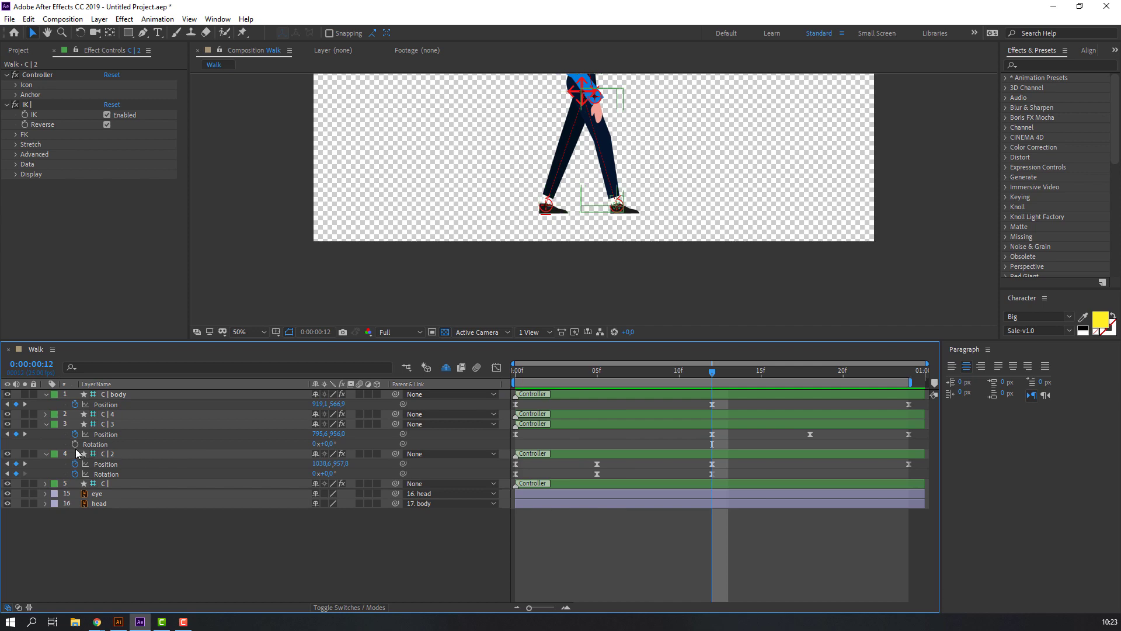
click(80, 446)
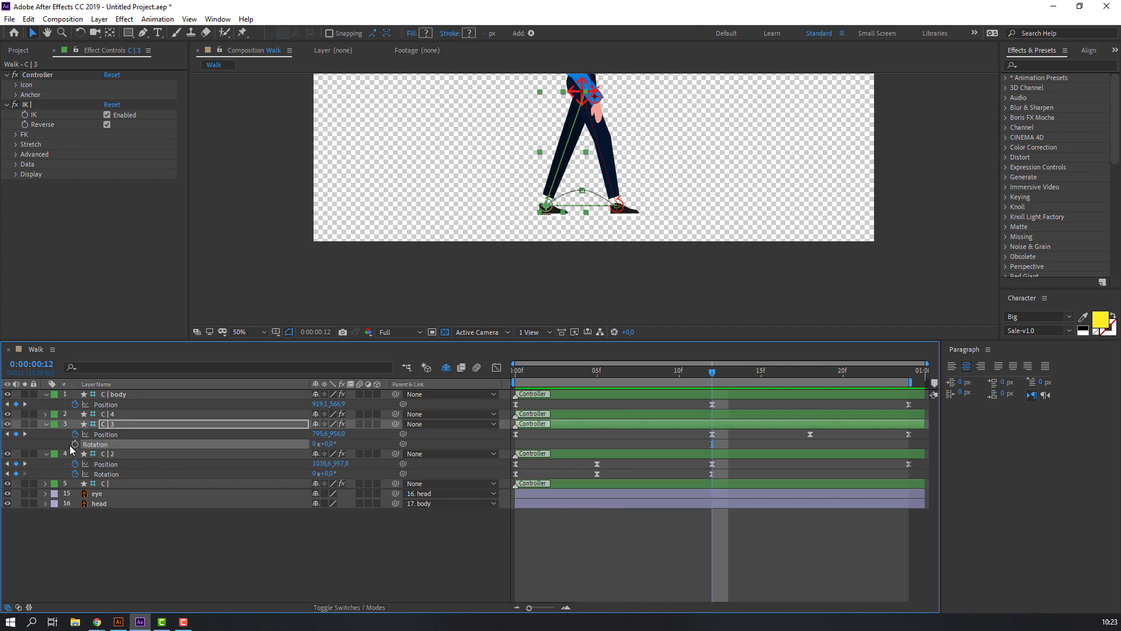
drag(761, 371, 810, 373)
click(335, 445)
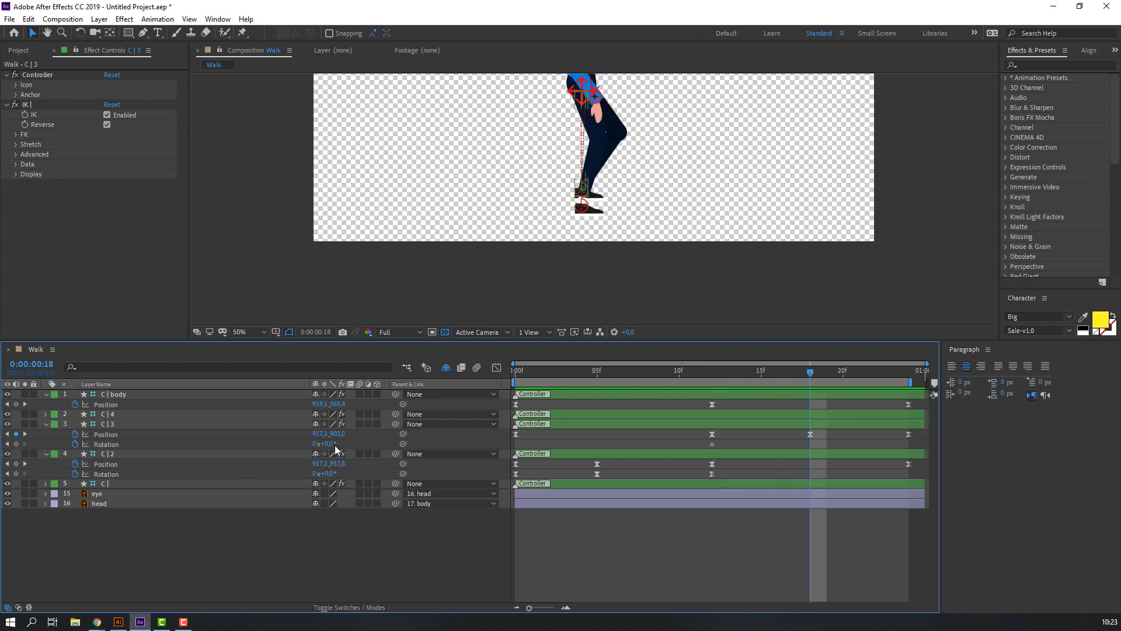
key(Return)
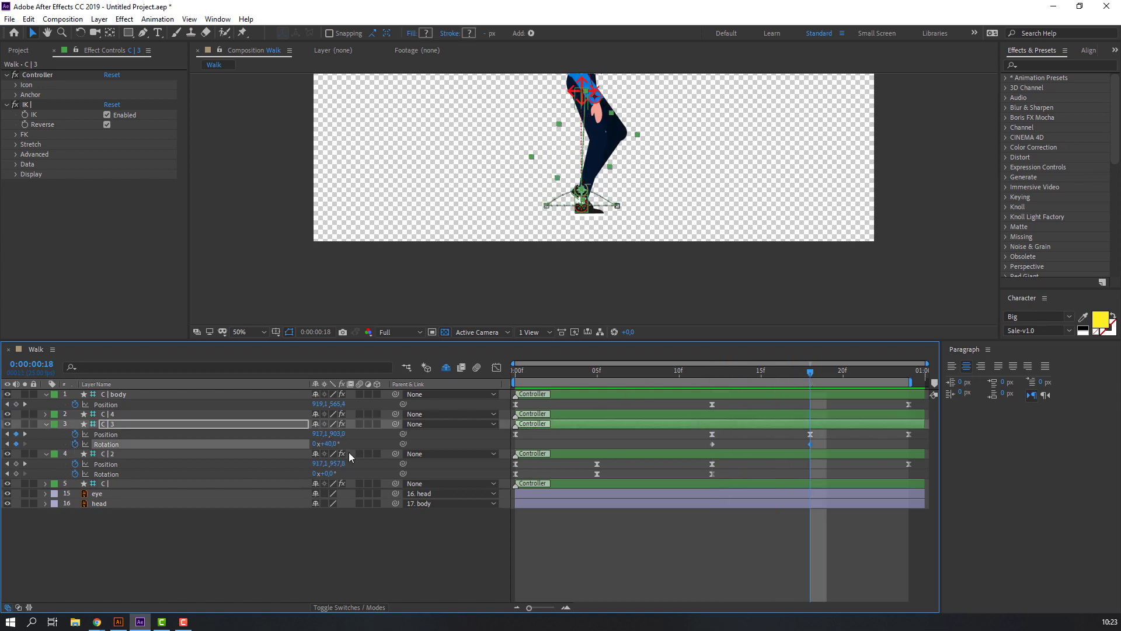
- Set the C | 3 controller's rotation to 0° at 0:00:00:24
scroll(597, 195, up, 4)
drag(709, 368, 908, 369)
click(328, 444)
text(0)
key(Return)
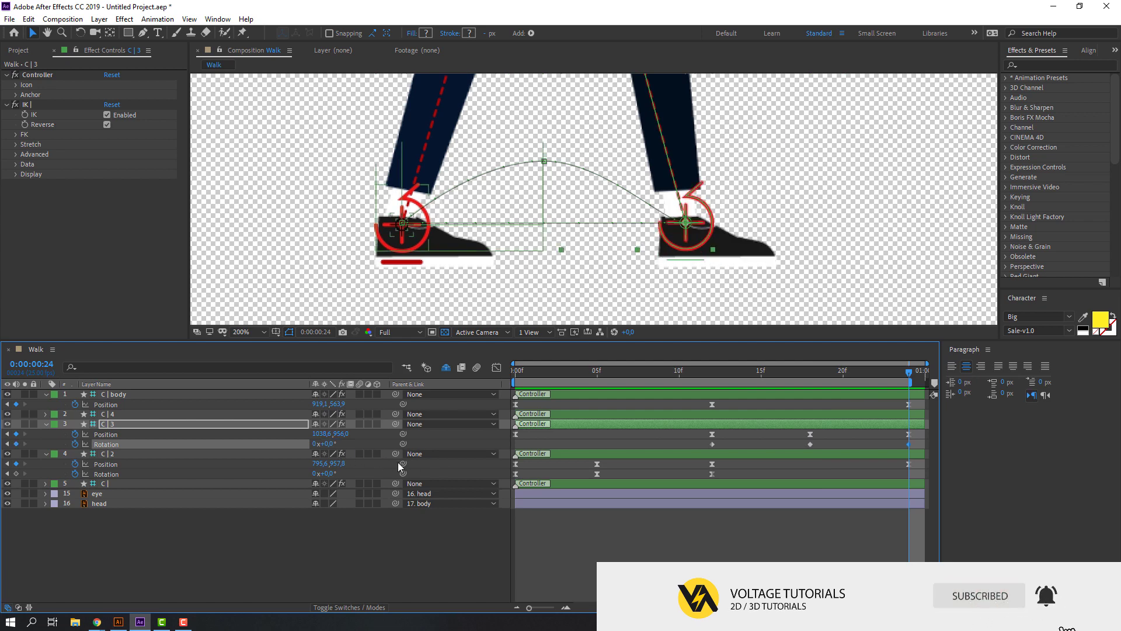
- Apply Easy Ease to the three C | 3 rotation keyframes and preview the walk
key(comma)
key(comma)
click(914, 457)
drag(705, 446, 703, 443)
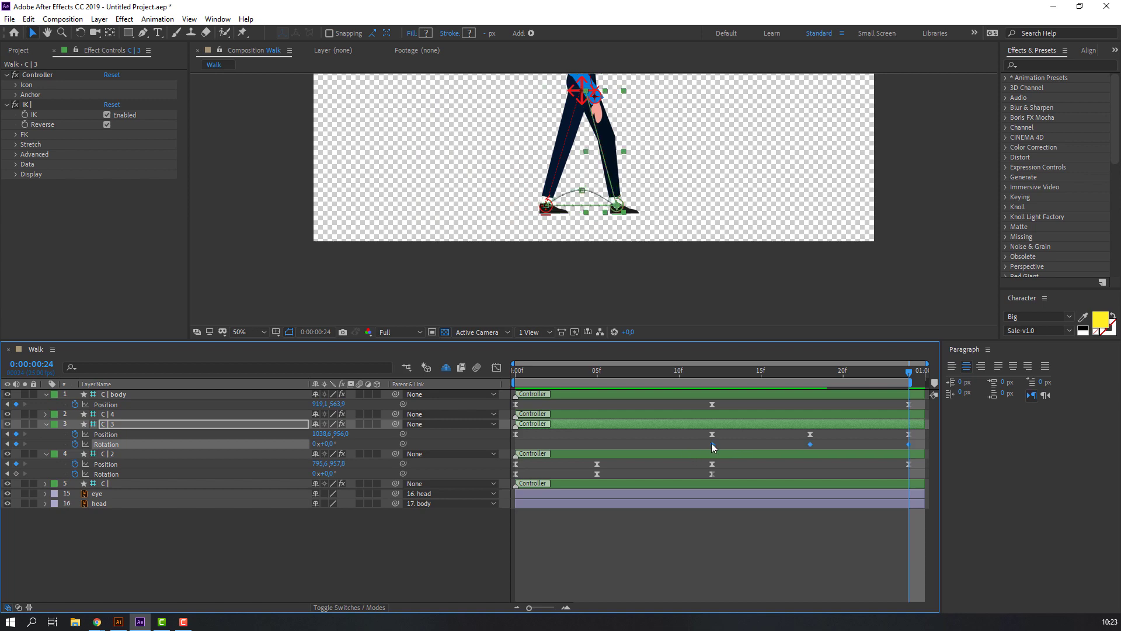
right_click(712, 448)
mouse_move(837, 593)
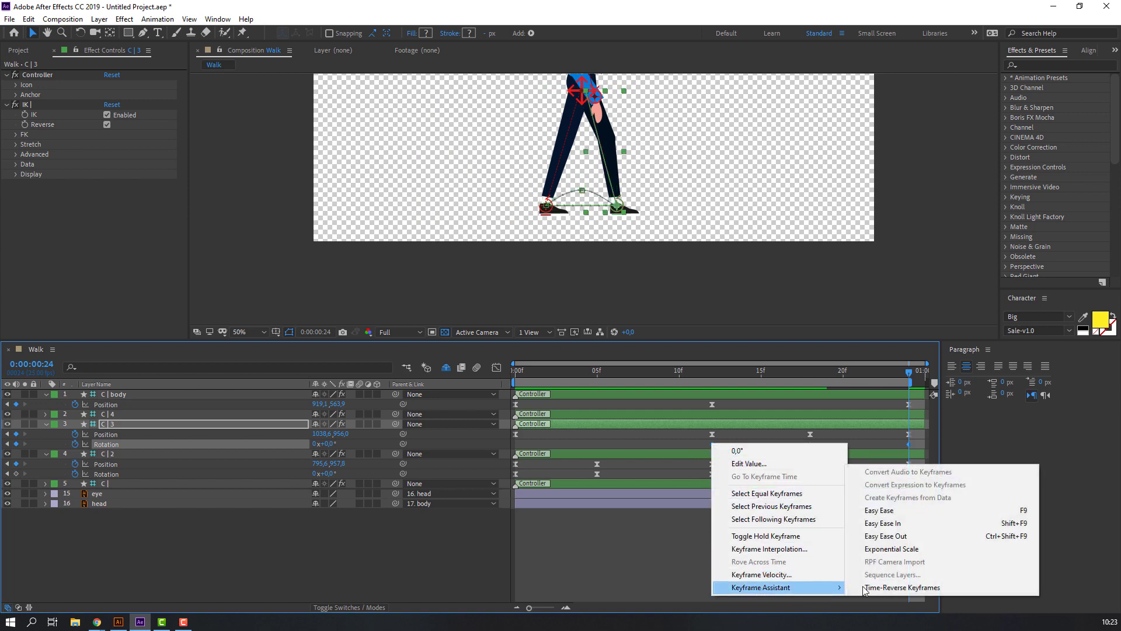
click(898, 510)
key(space)
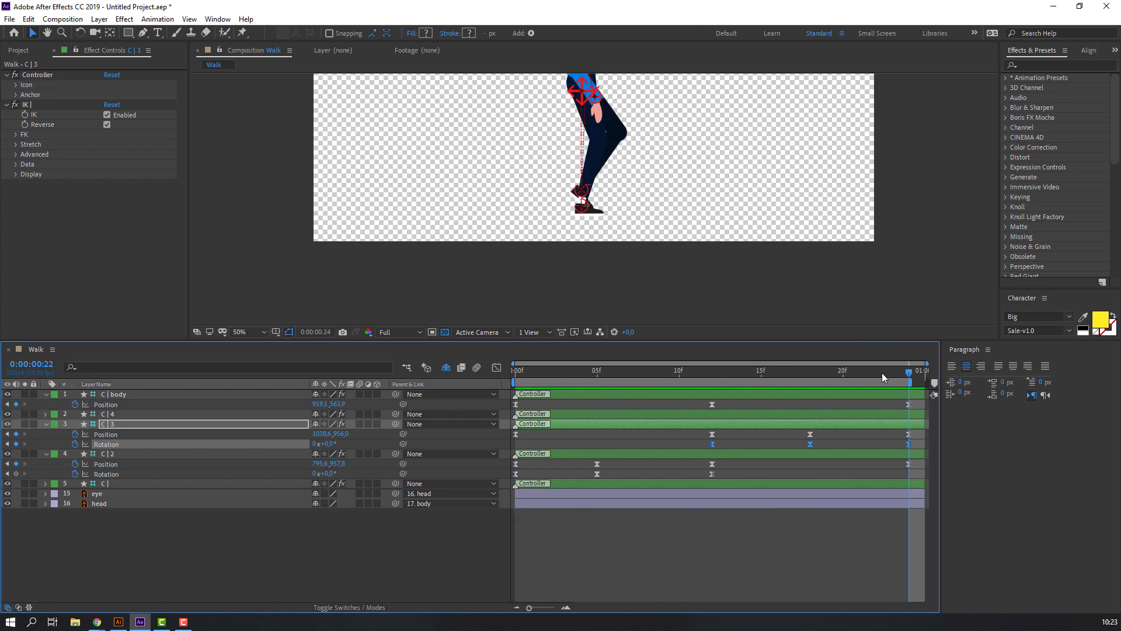
key(space)
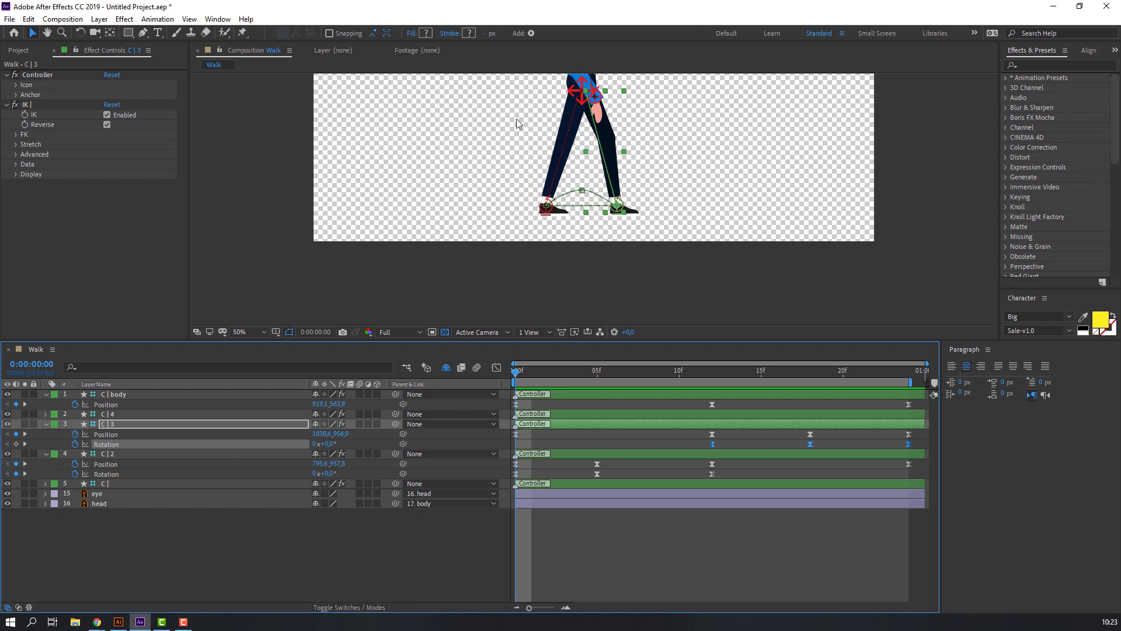
- Collapse the animated properties of the C | body, C | 3 and C | 2 layers together
drag(543, 93, 480, 184)
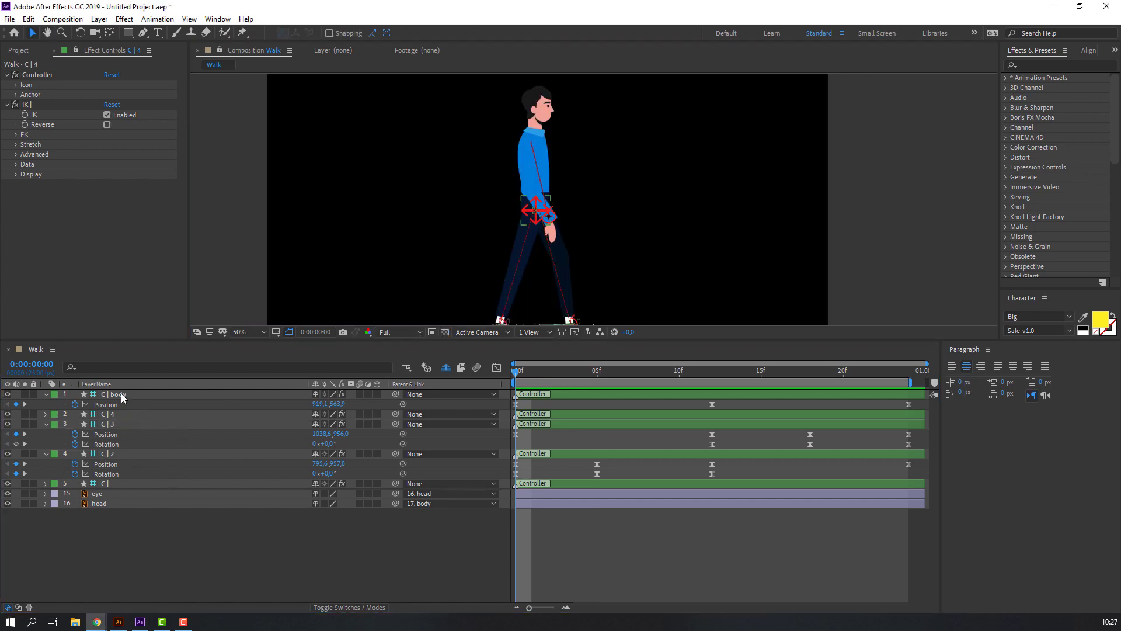
click(123, 395)
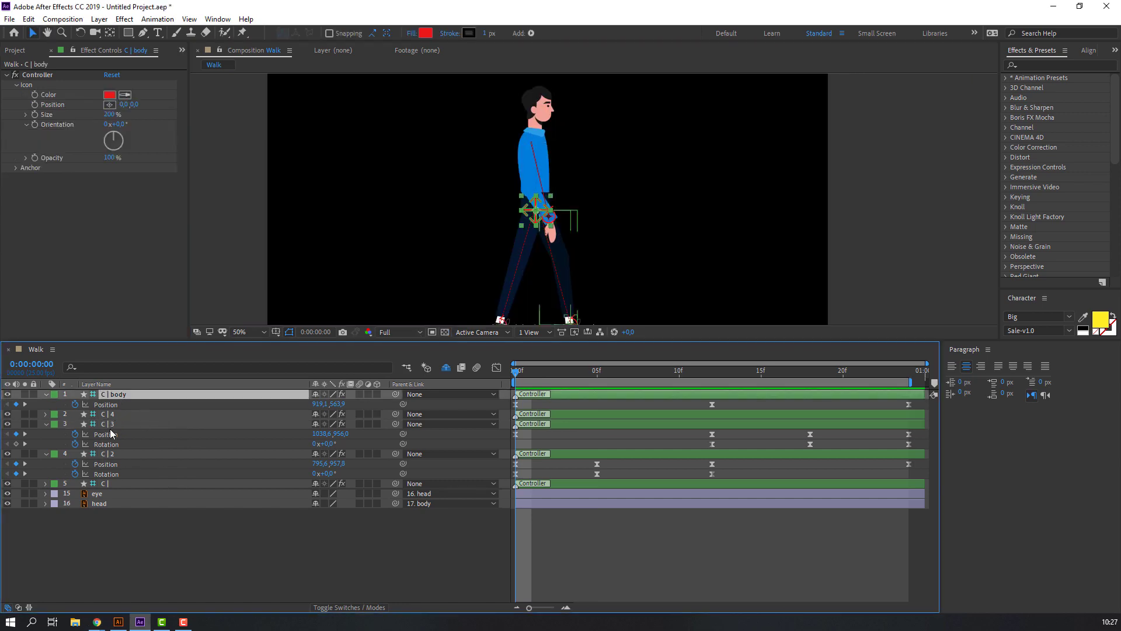
ctrl+click(111, 425)
ctrl+click(110, 454)
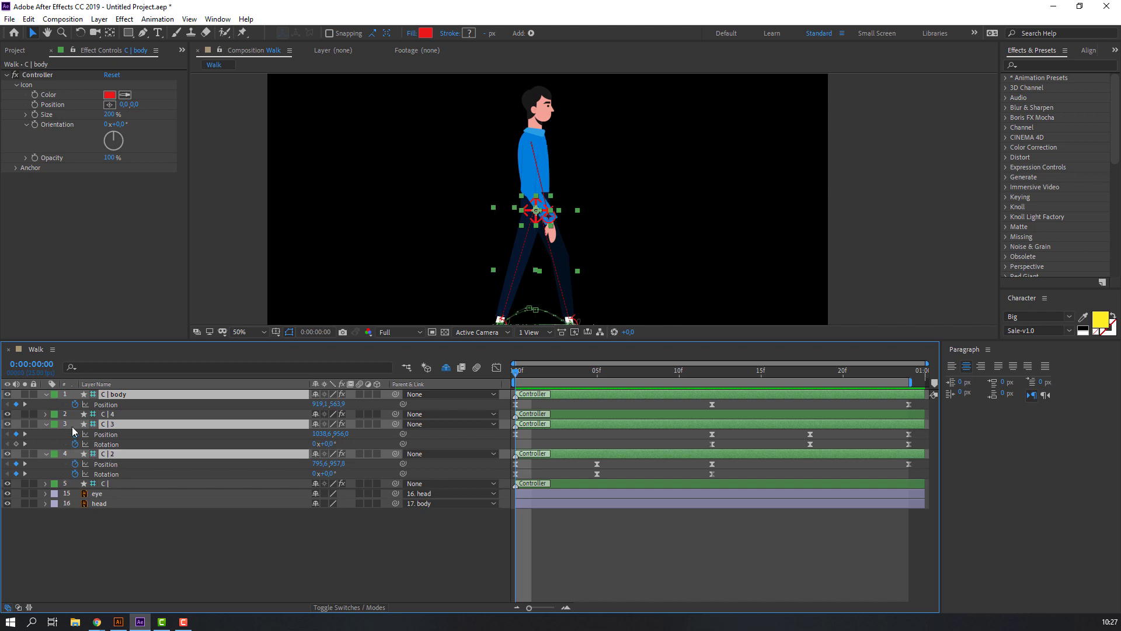
click(45, 395)
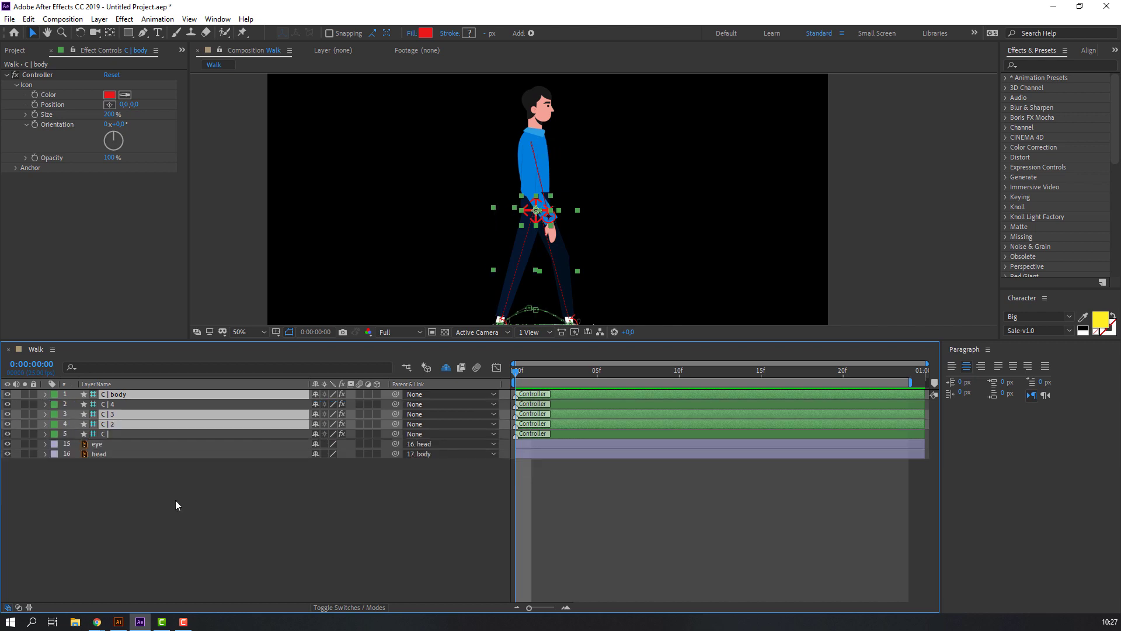
- Change the label colour of the two arm controllers, C | 4 and C |, to Yellow
click(160, 520)
click(109, 404)
ctrl+click(113, 435)
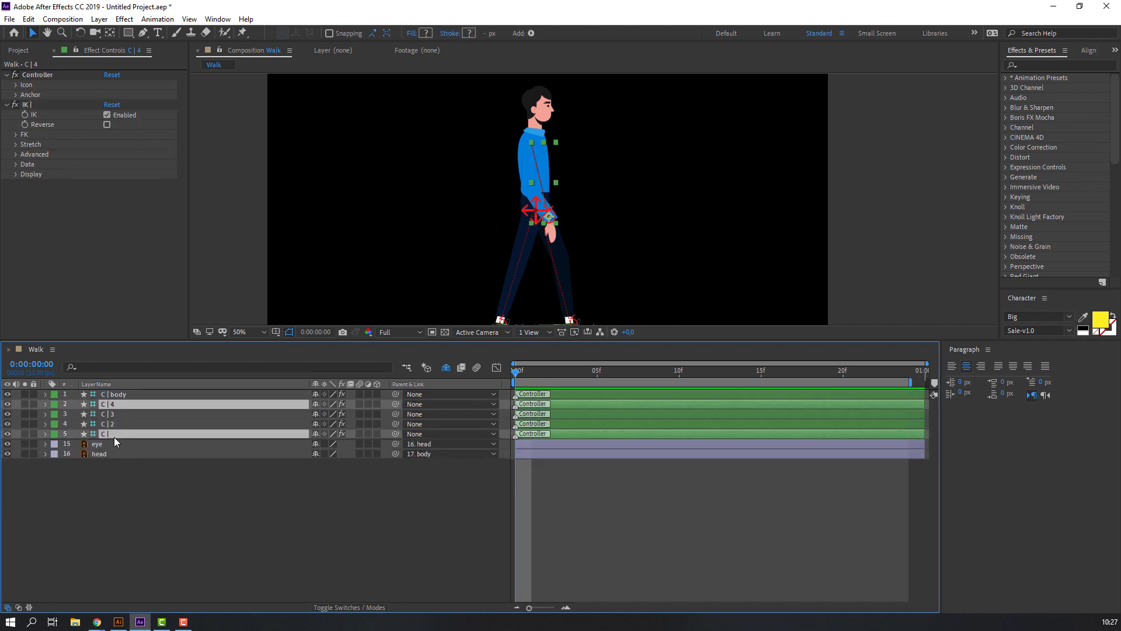
click(56, 403)
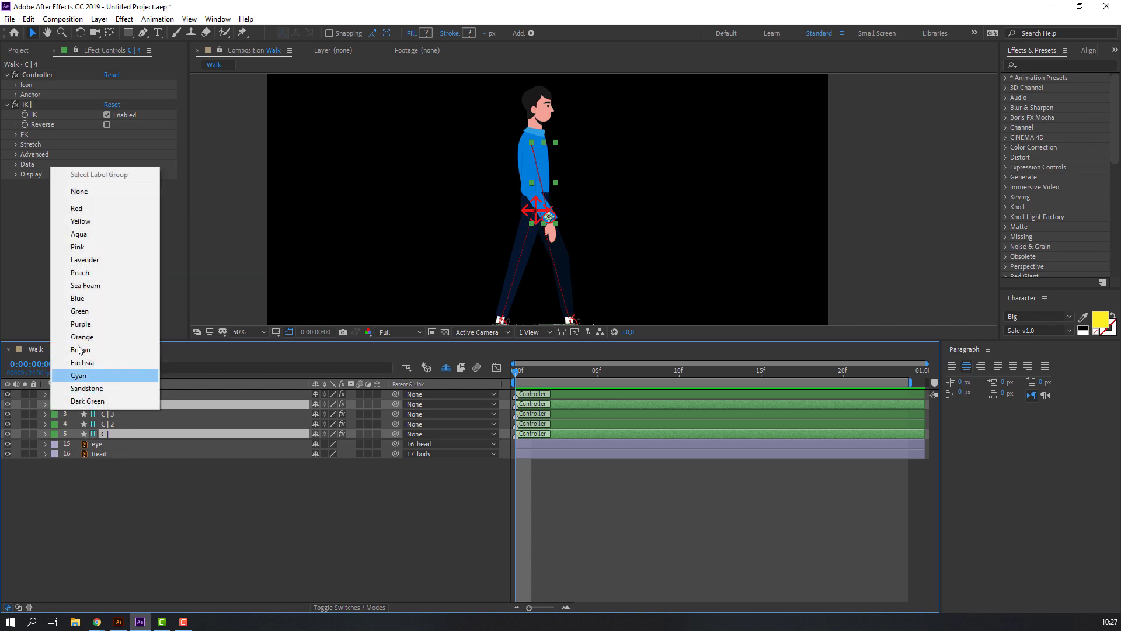
click(80, 221)
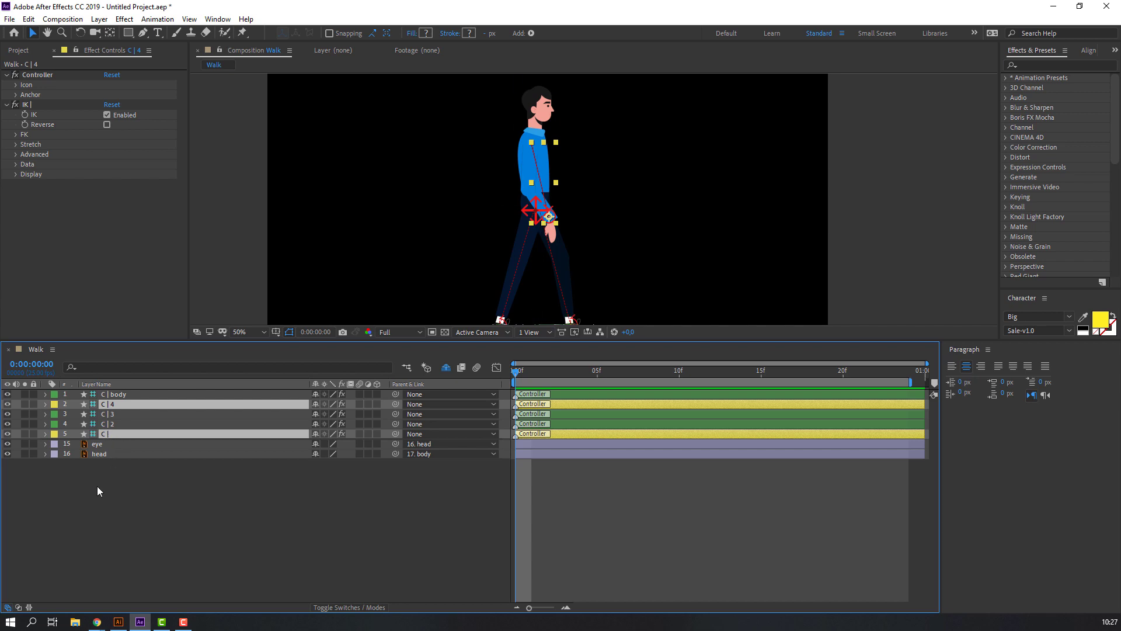
- Keyframe the arm controllers' positions at 0:00:00:00, with C | at about 830.3, 583.6 and C | 4 at about 1070.3, 541.1
key(p)
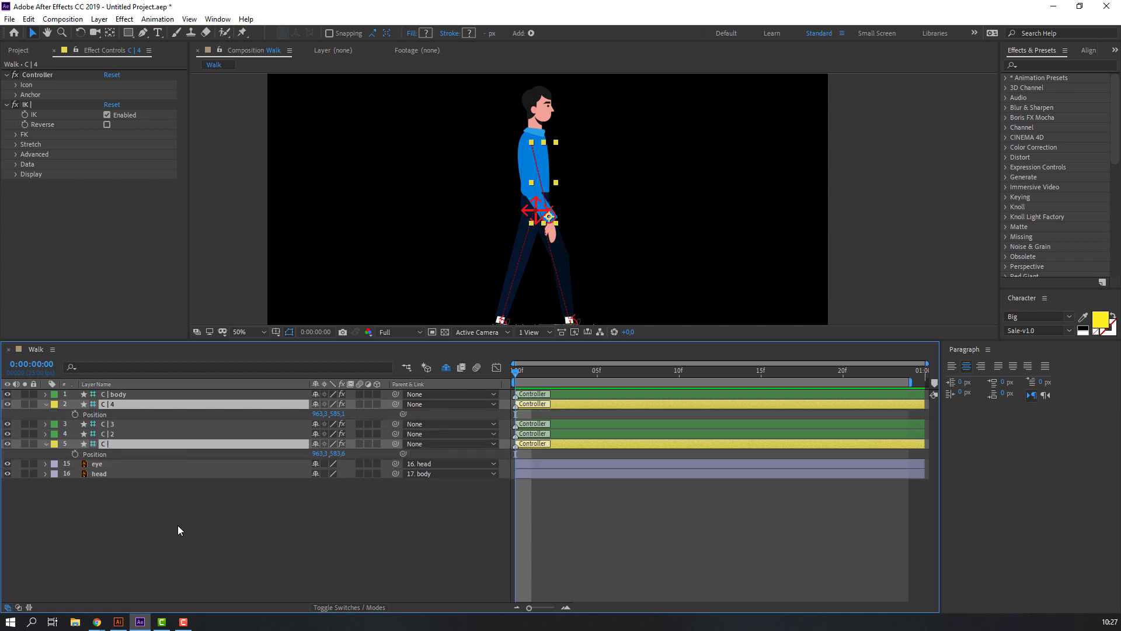
click(75, 414)
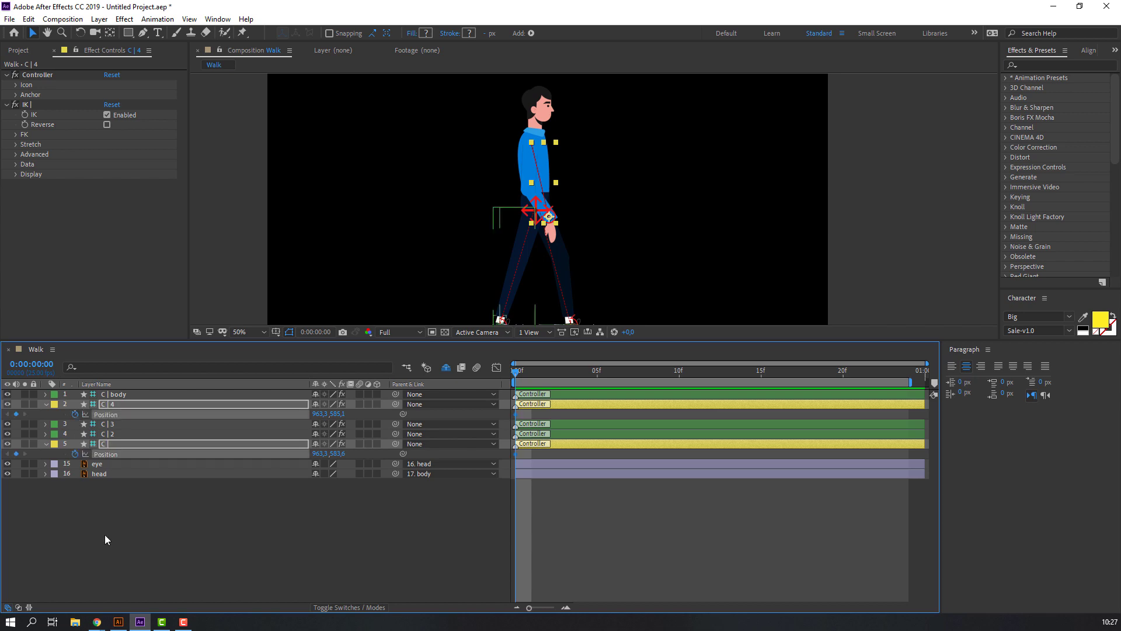
click(108, 556)
drag(319, 456, 225, 439)
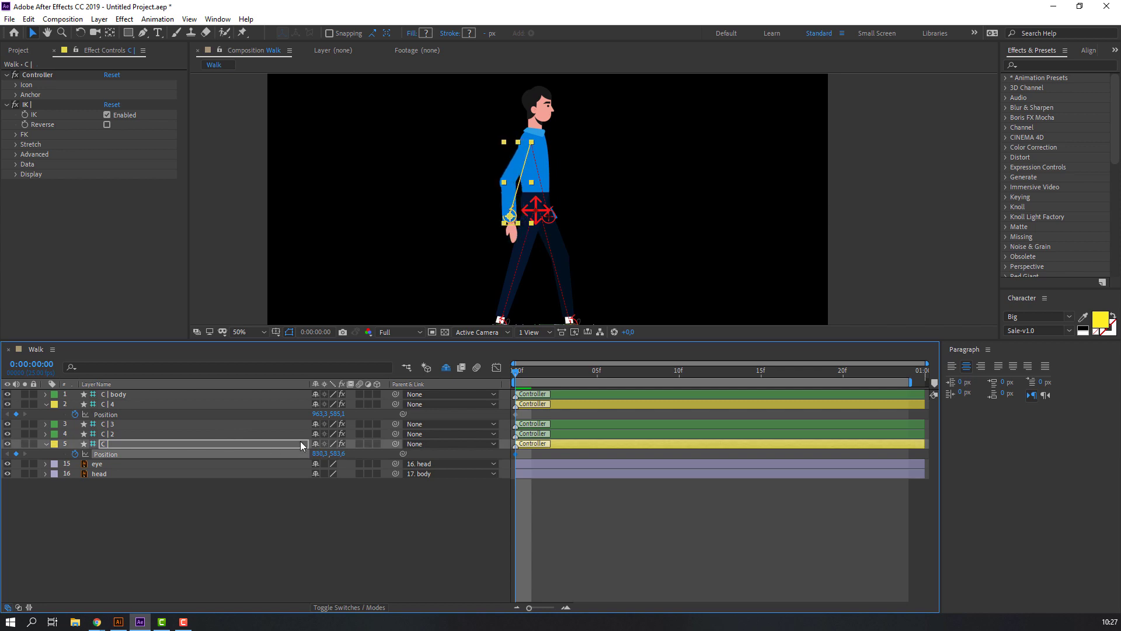
mouse_move(319, 413)
mouse_down()
mouse_move(372, 411)
mouse_move(301, 418)
mouse_move(329, 413)
mouse_move(313, 413)
mouse_up()
- Swap the arm swing at 0:00:00:12 by moving C | to about 1050.3, 558.6 and C | 4 to about 821.3, 577.1
drag(515, 370, 708, 373)
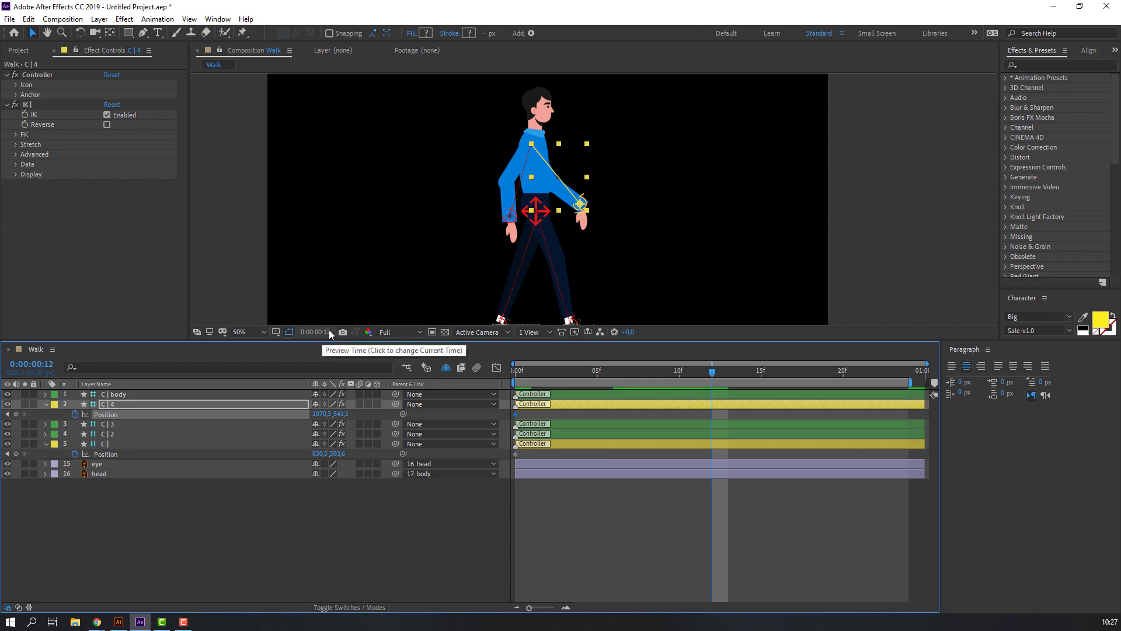
click(286, 512)
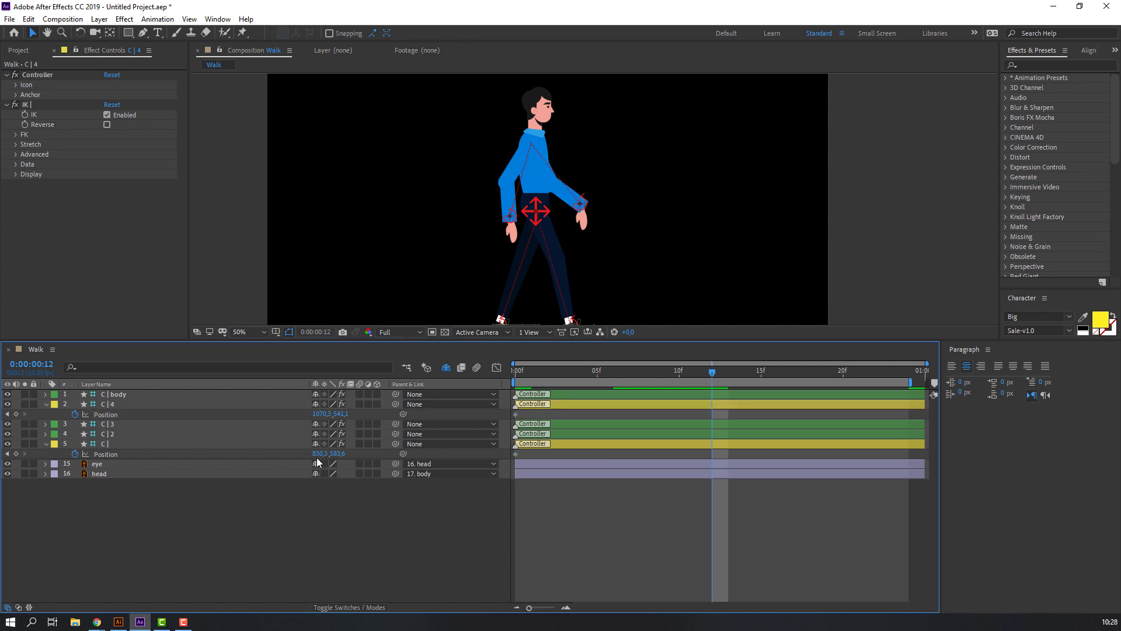
drag(317, 457, 419, 443)
drag(320, 413, 183, 421)
drag(337, 413, 365, 408)
mouse_move(321, 454)
mouse_down()
mouse_move(336, 454)
mouse_move(327, 455)
mouse_up()
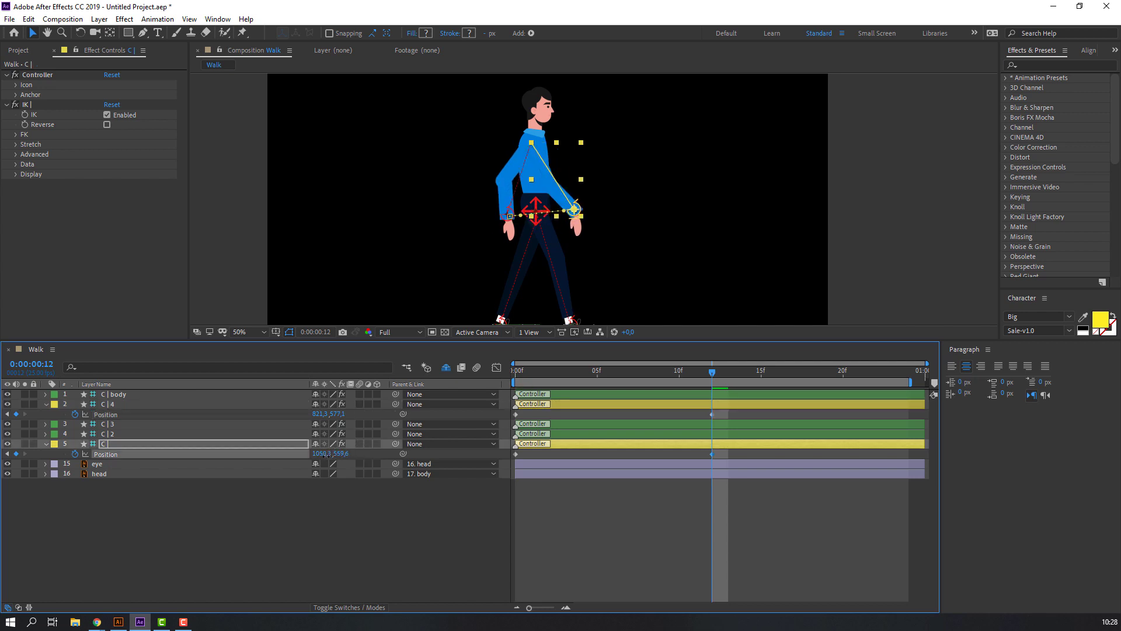
- Copy the first position keyframes of C | 4 and C | to 0:00:00:24 and preview the arm swing
drag(719, 370, 908, 375)
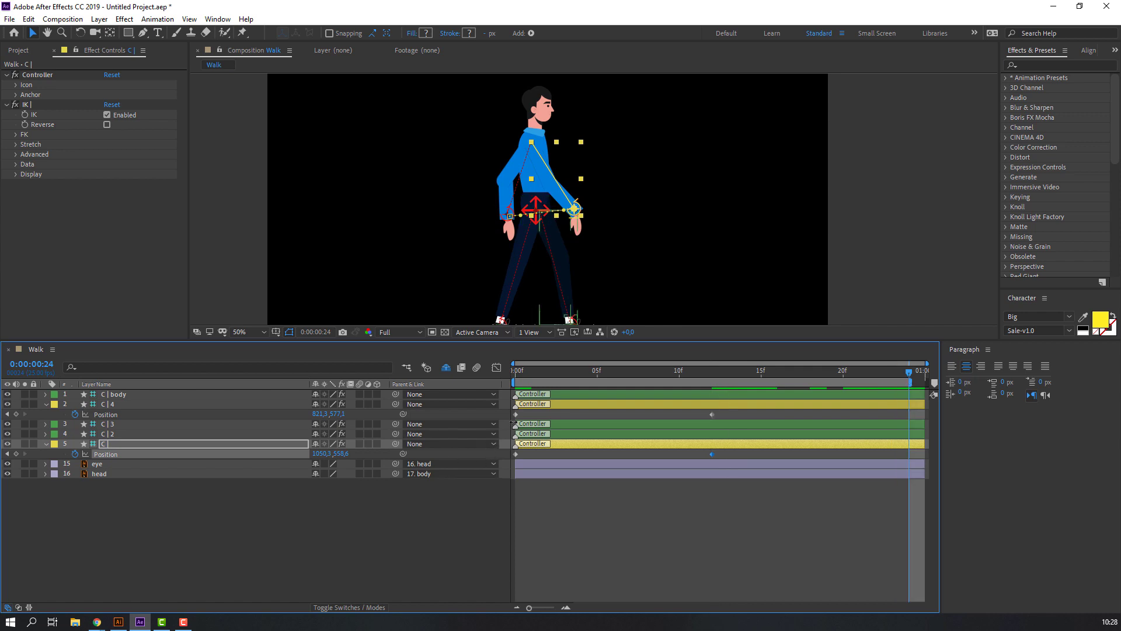
click(516, 414)
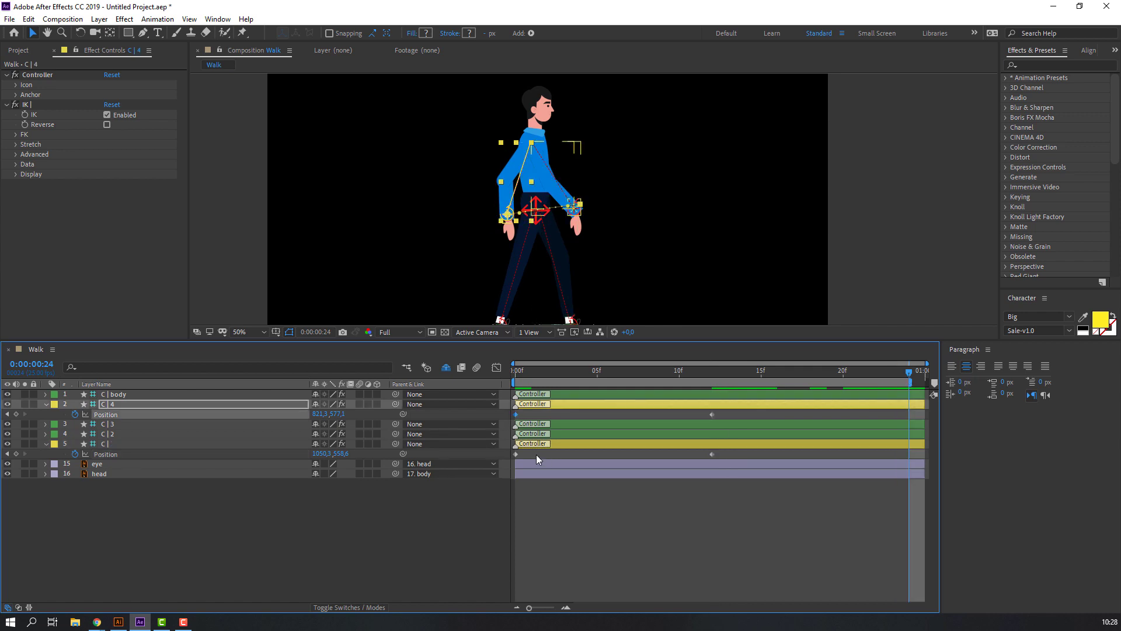
key(ctrl+v)
drag(534, 451, 490, 466)
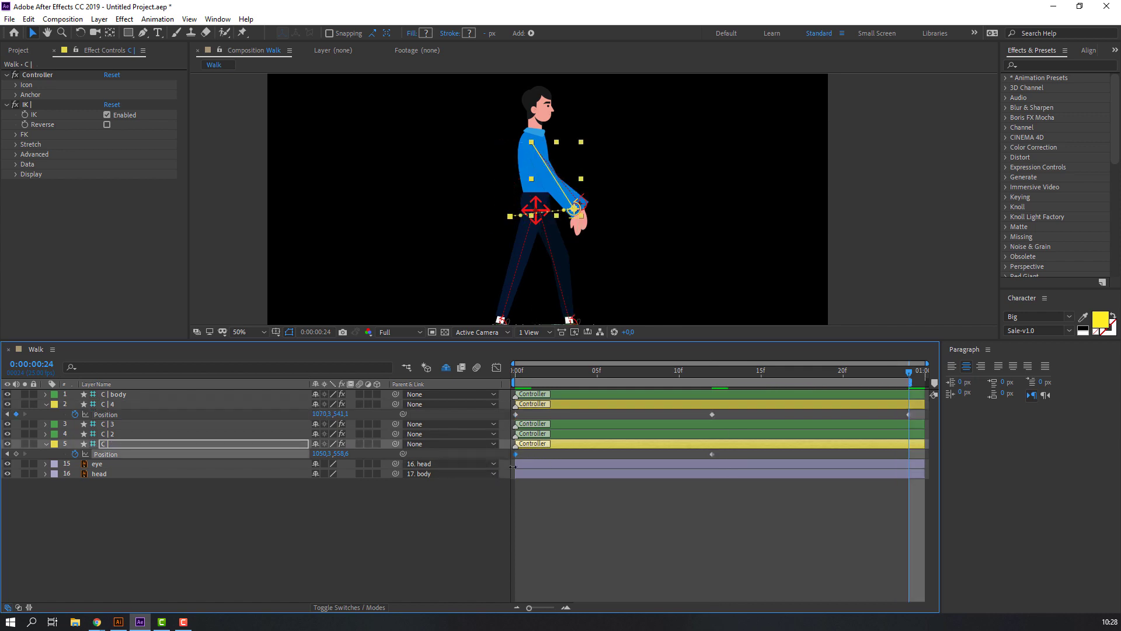
key(ctrl+v)
click(675, 527)
key(space)
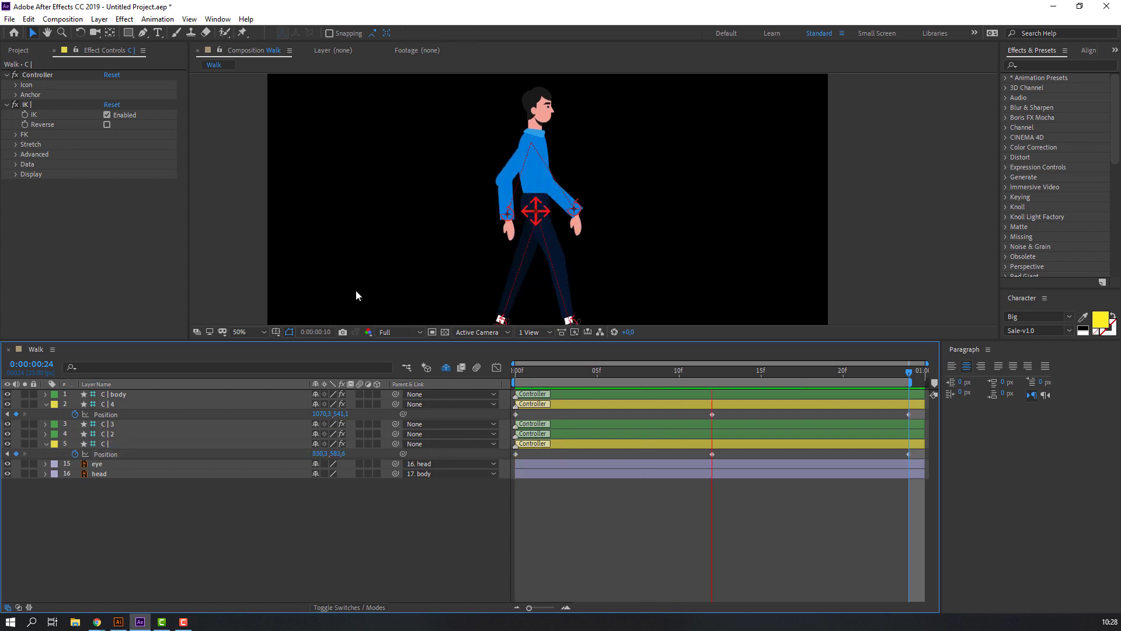
key(comma)
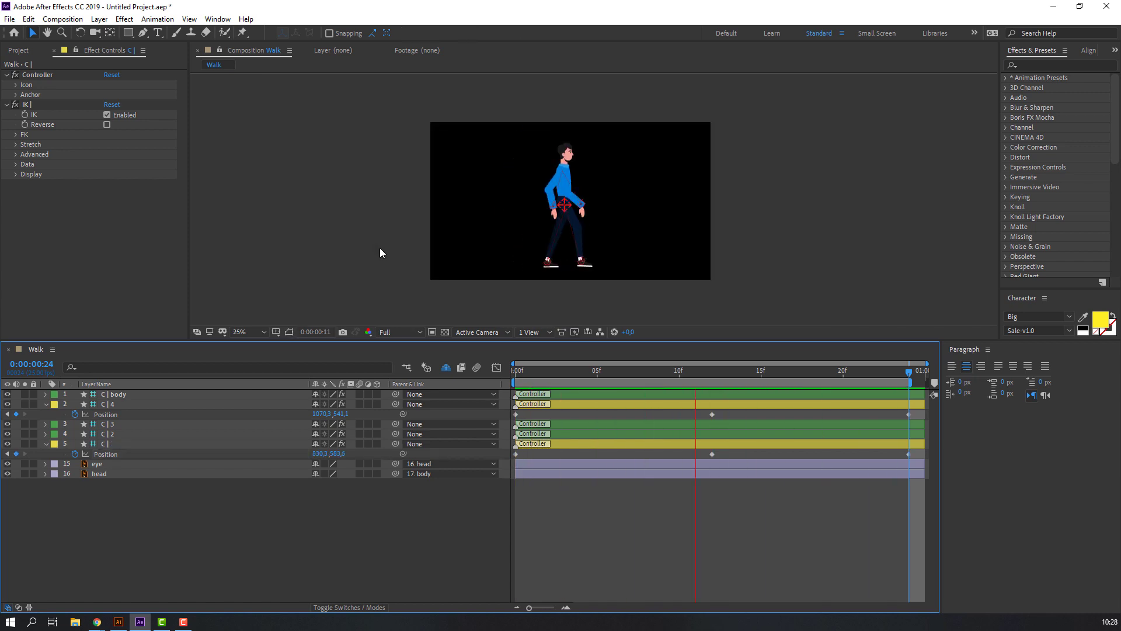
key(period)
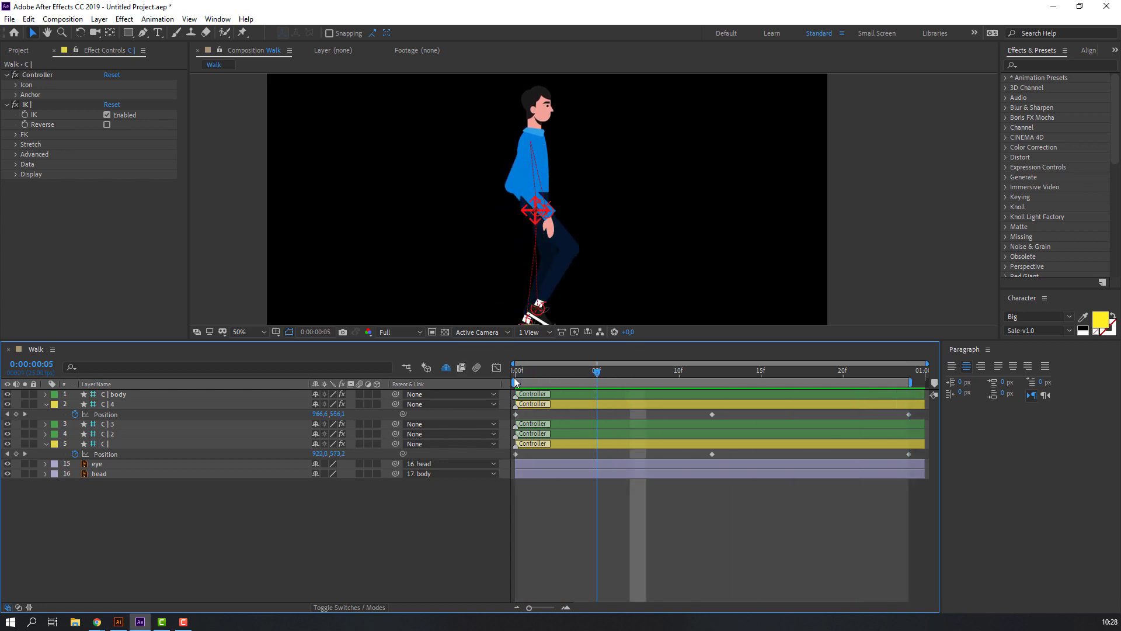
key(space)
- Show the Rotation property of the C | 4 and C | controllers and keyframe both at 0:00:00:00
click(114, 404)
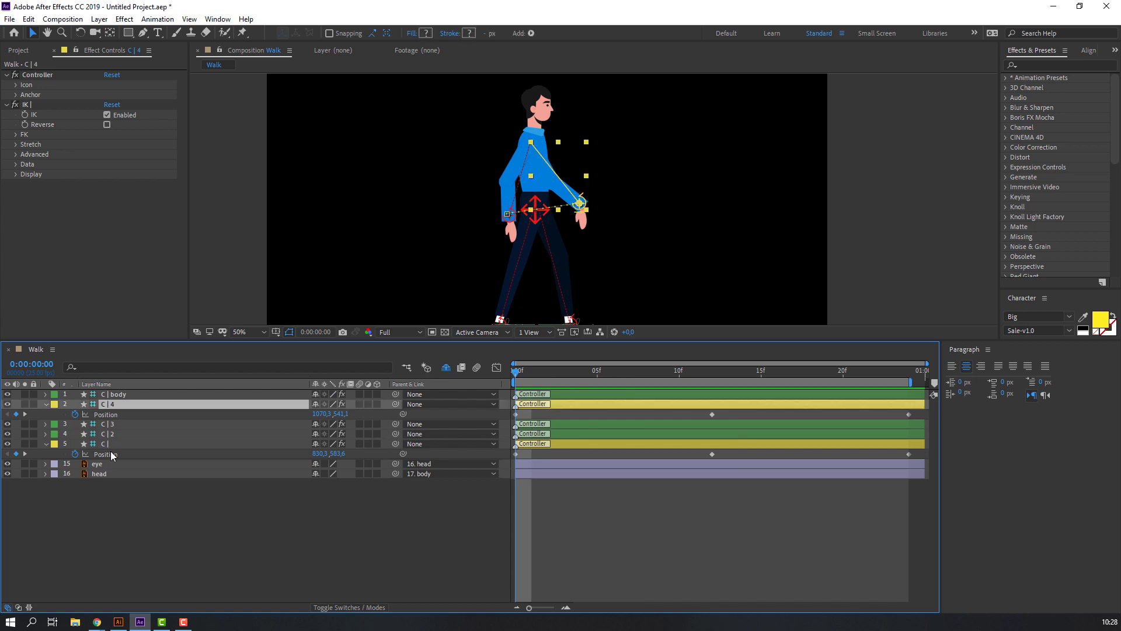
ctrl+click(113, 443)
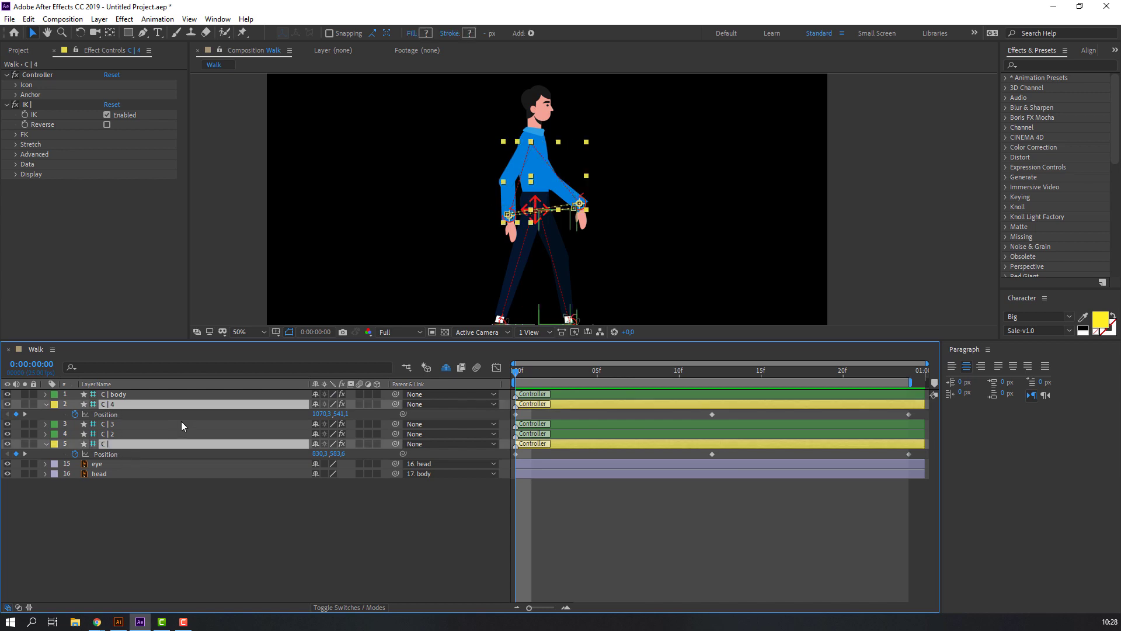
key(shift+r)
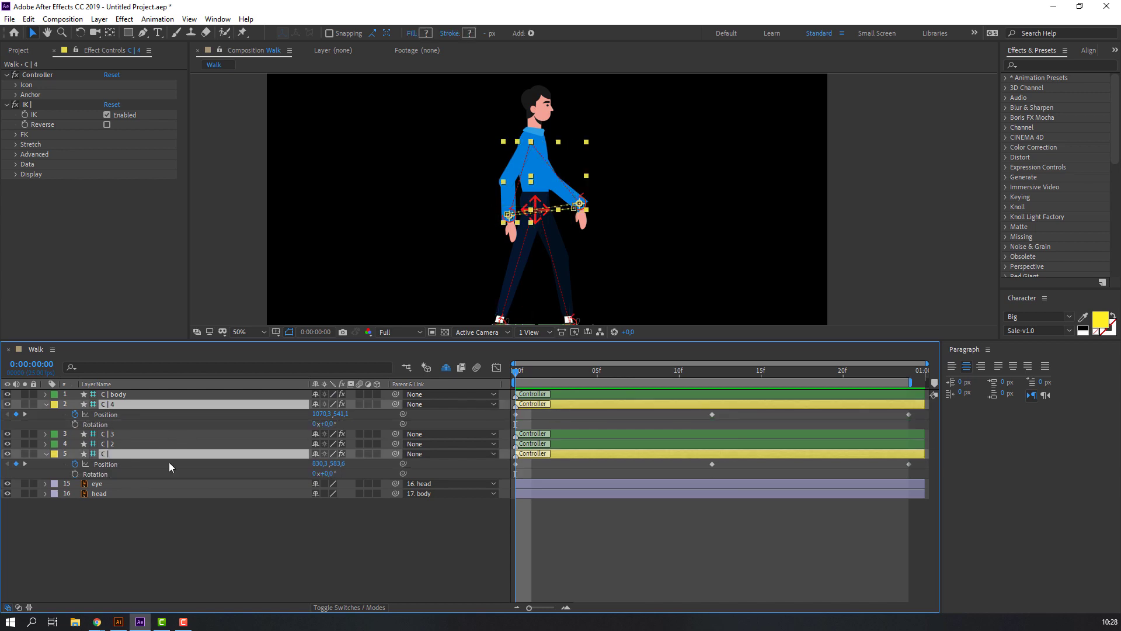
click(75, 423)
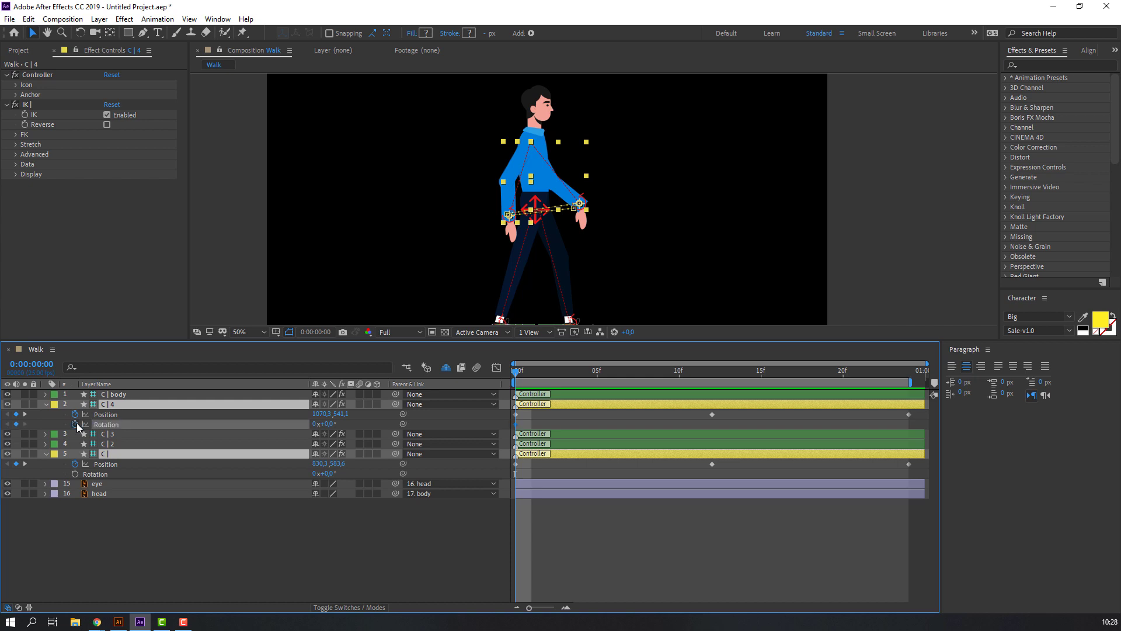
- Rotate the hands at 0:00:00:12, setting C | to about -48° and C | 4 to about 13°
click(712, 371)
click(338, 523)
drag(329, 474, 278, 520)
click(278, 520)
drag(330, 424, 337, 425)
click(286, 517)
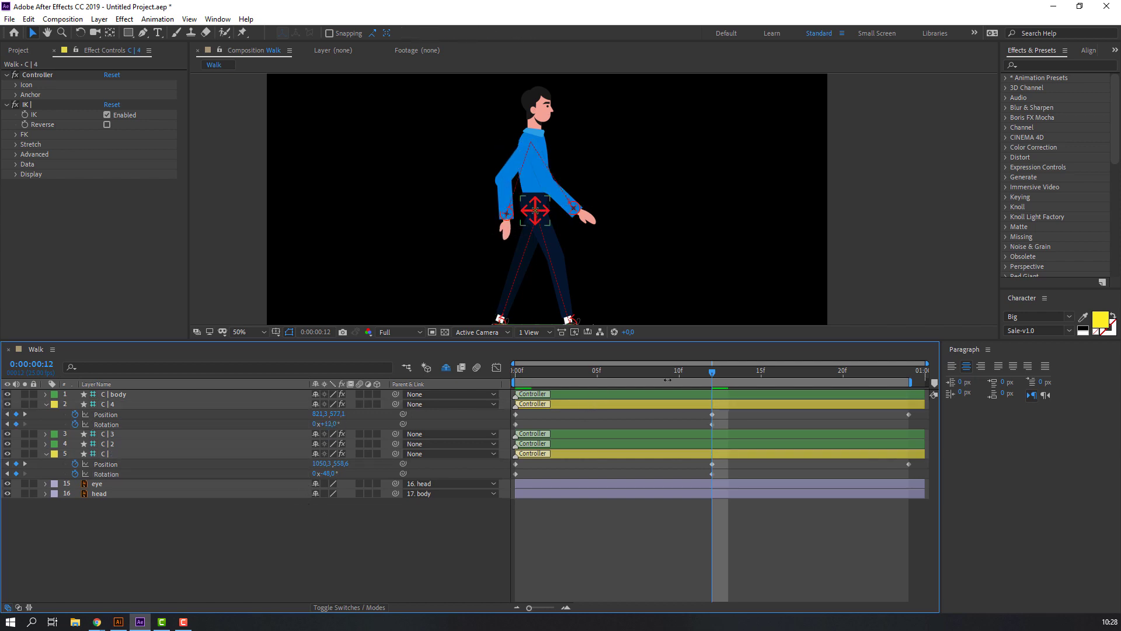
- Rotate the C | and C | 4 hand controllers back toward their starting angles at 0:00:00:24 and return to the start of the composition
drag(713, 375, 909, 371)
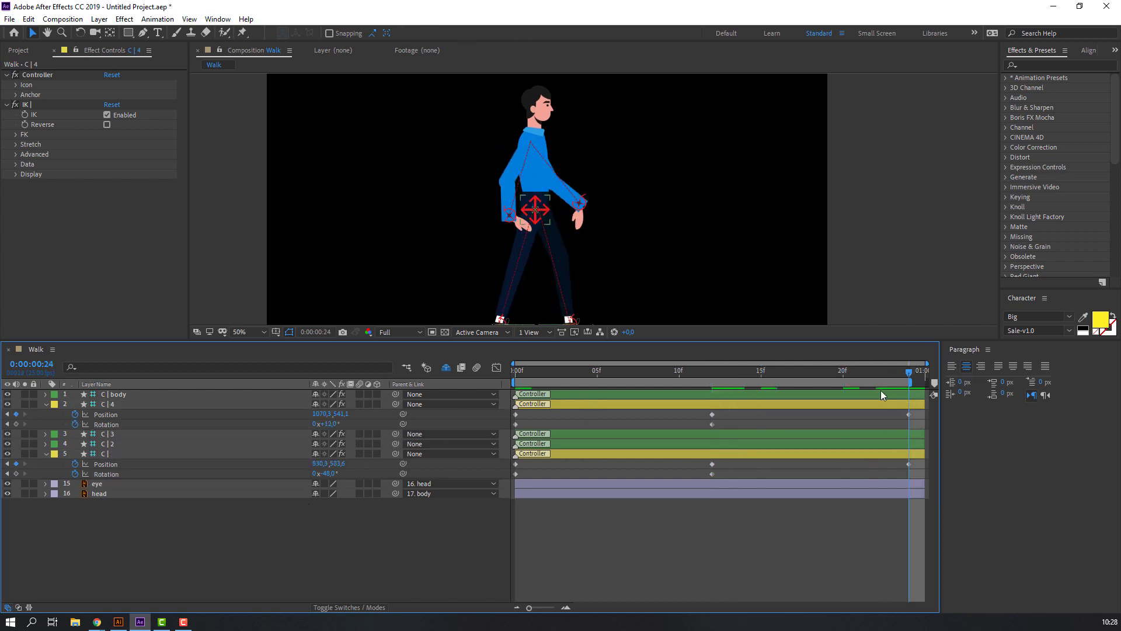
drag(328, 473, 351, 471)
drag(327, 424, 308, 429)
key(Home)
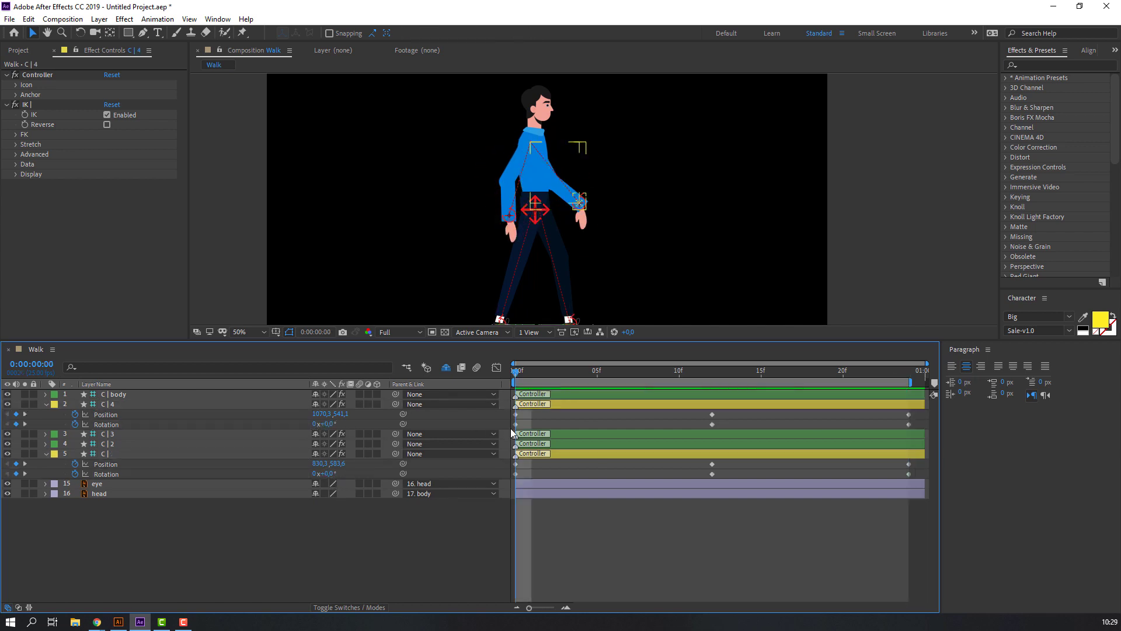
- Copy the last rotation keyframes of the C | 4 and C | controllers to 0:00:00:00 and preview the loop
click(907, 424)
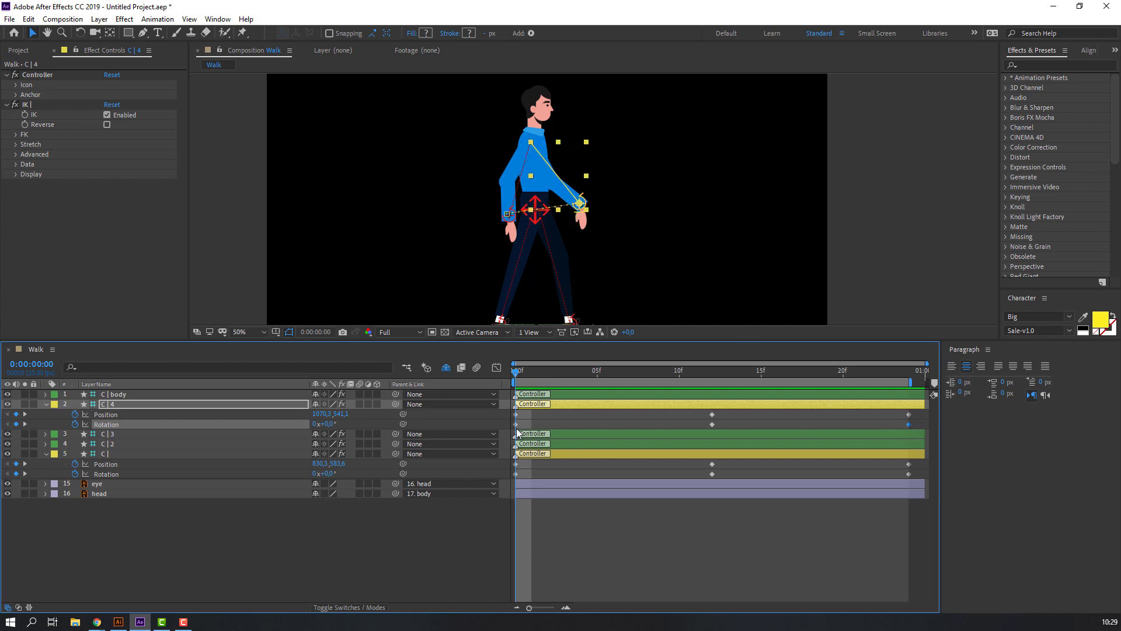
drag(523, 422, 510, 429)
key(ctrl+v)
click(786, 516)
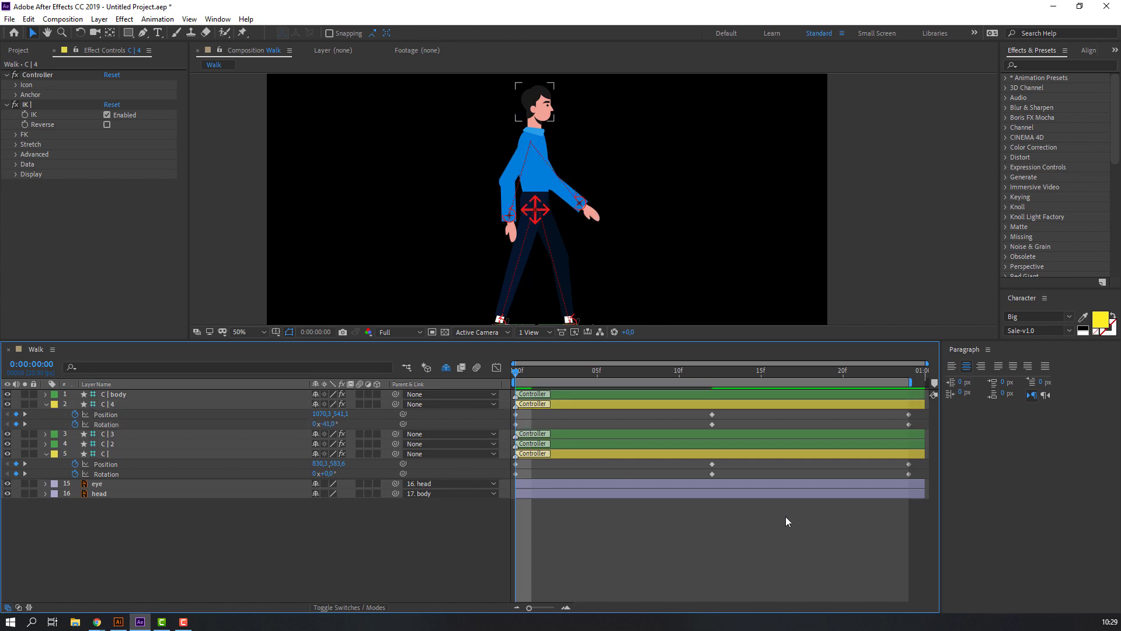
click(908, 474)
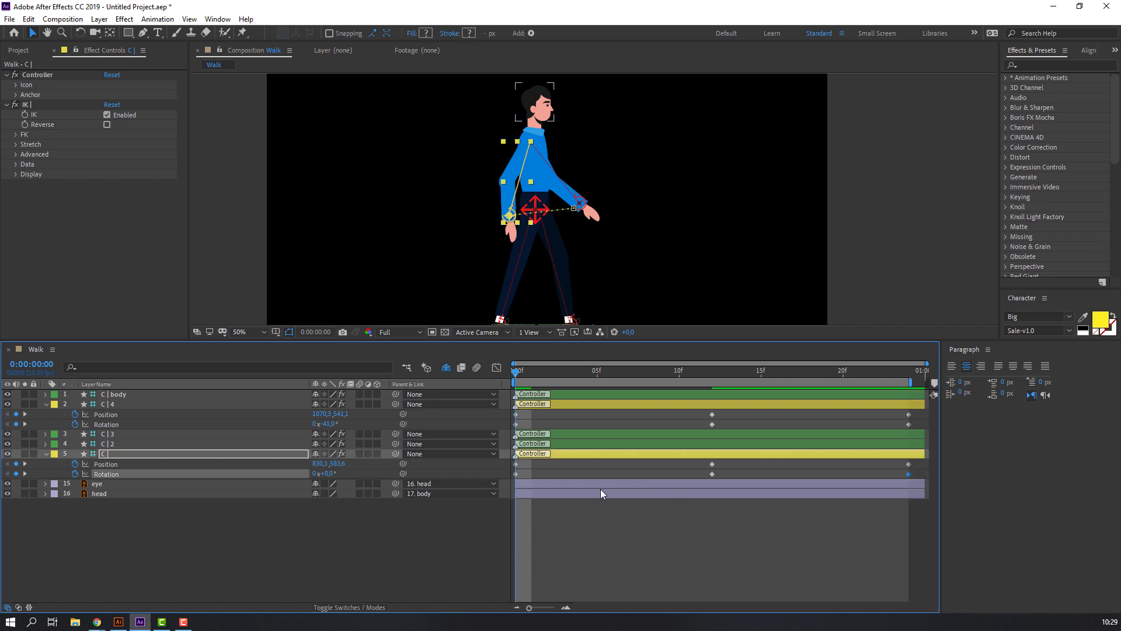
drag(524, 470, 509, 480)
key(ctrl+v)
click(622, 529)
key(space)
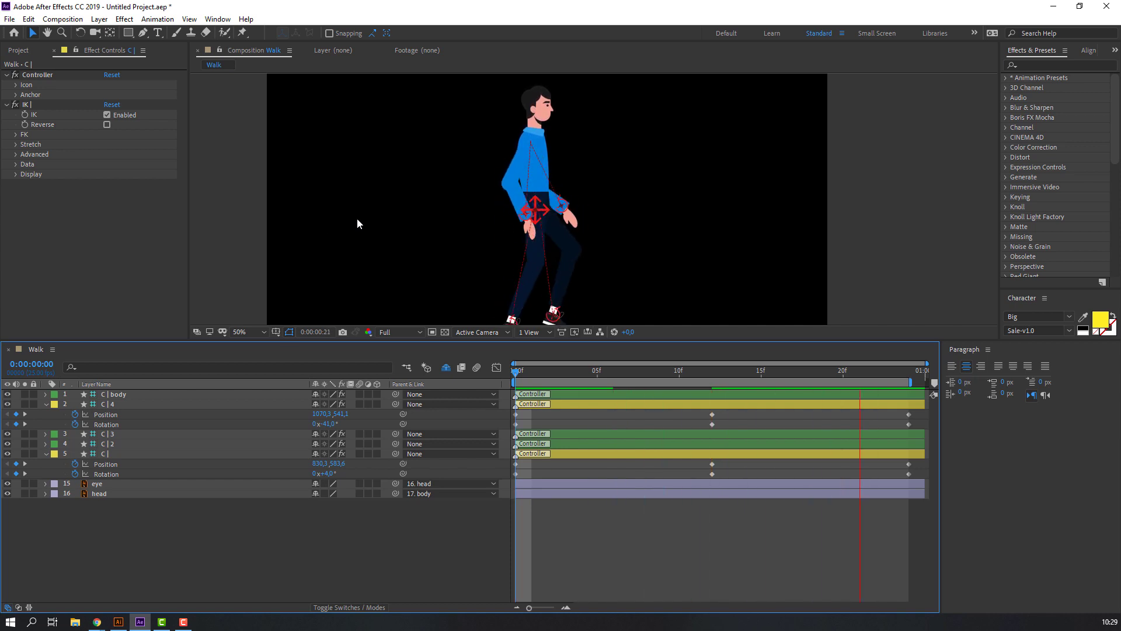
- Apply Easy Ease to all position and rotation keyframes of the C | 4 and C | controllers and preview the arm swing
key(comma)
drag(918, 416, 518, 479)
right_click(515, 473)
mouse_move(583, 464)
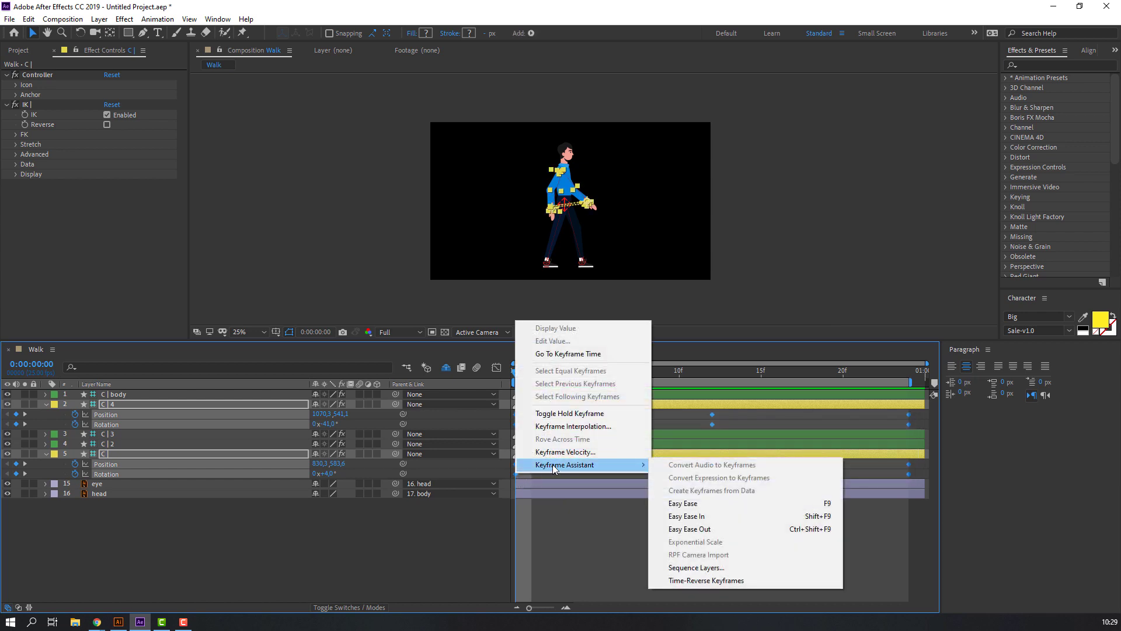
click(701, 502)
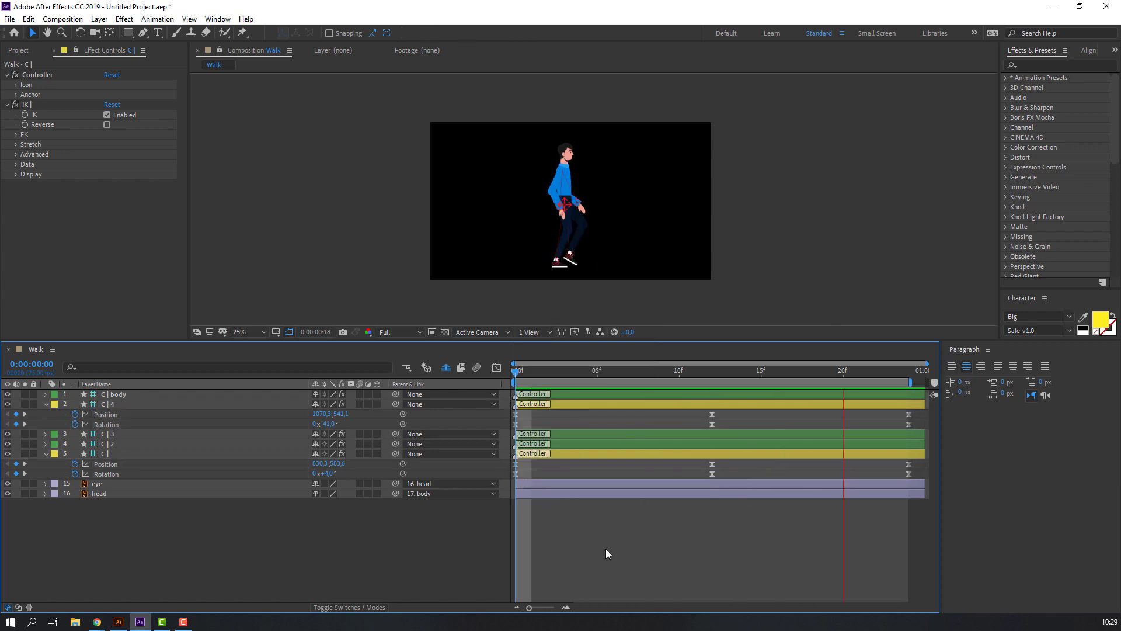
scroll(428, 289, up, 1)
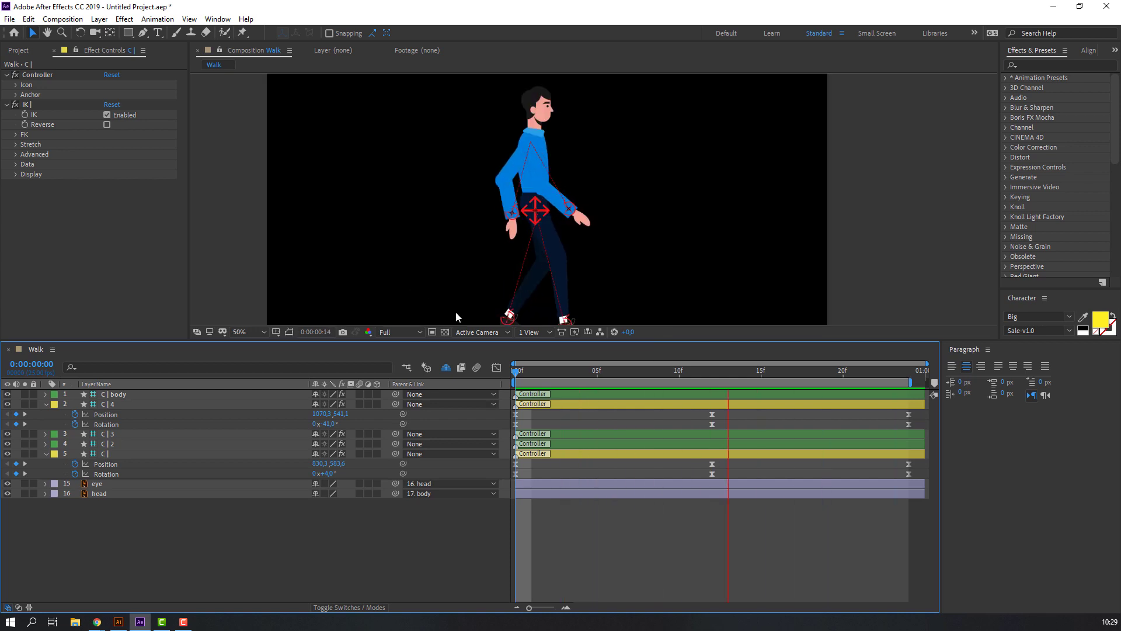
key(space)
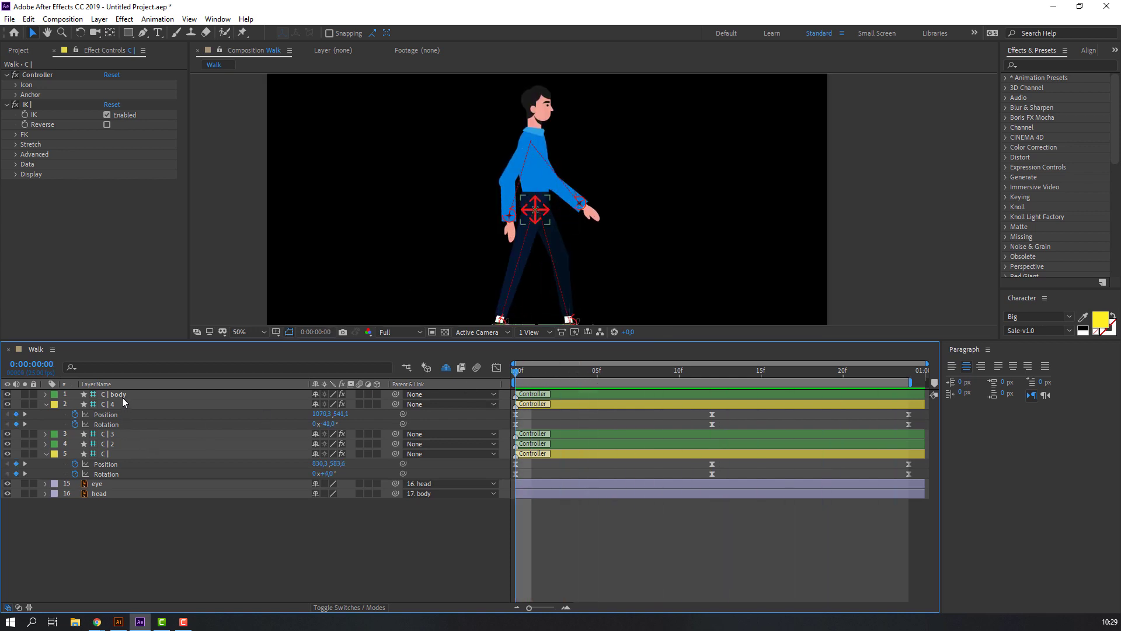
- Reveal the keyframed properties of the C | body controller and collapse those of C | 4 and C |
click(122, 396)
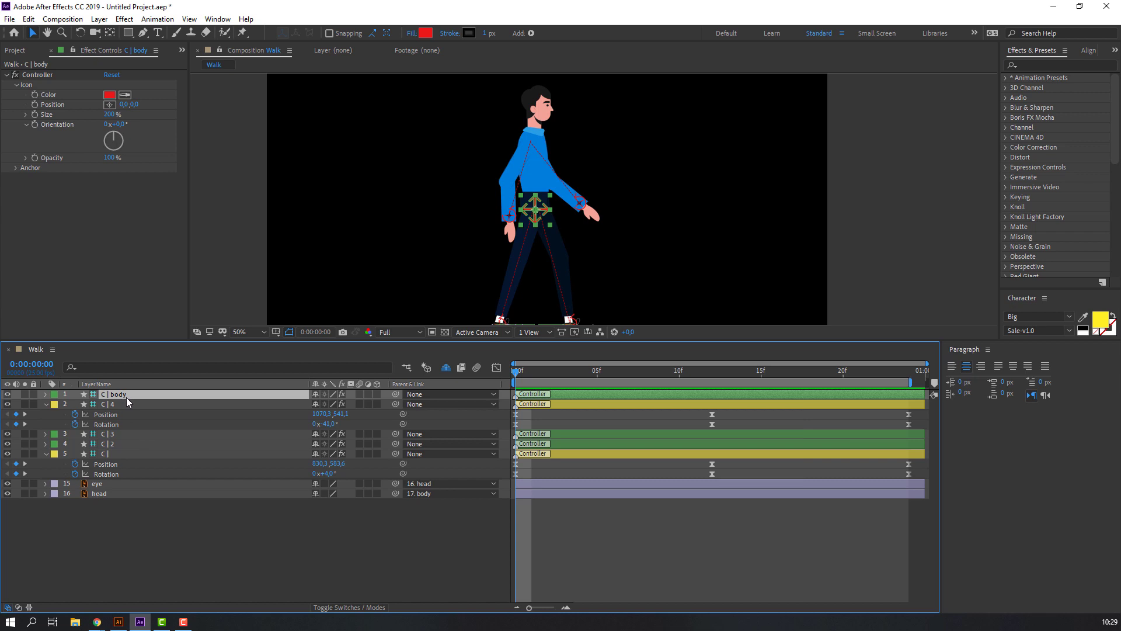
key(u)
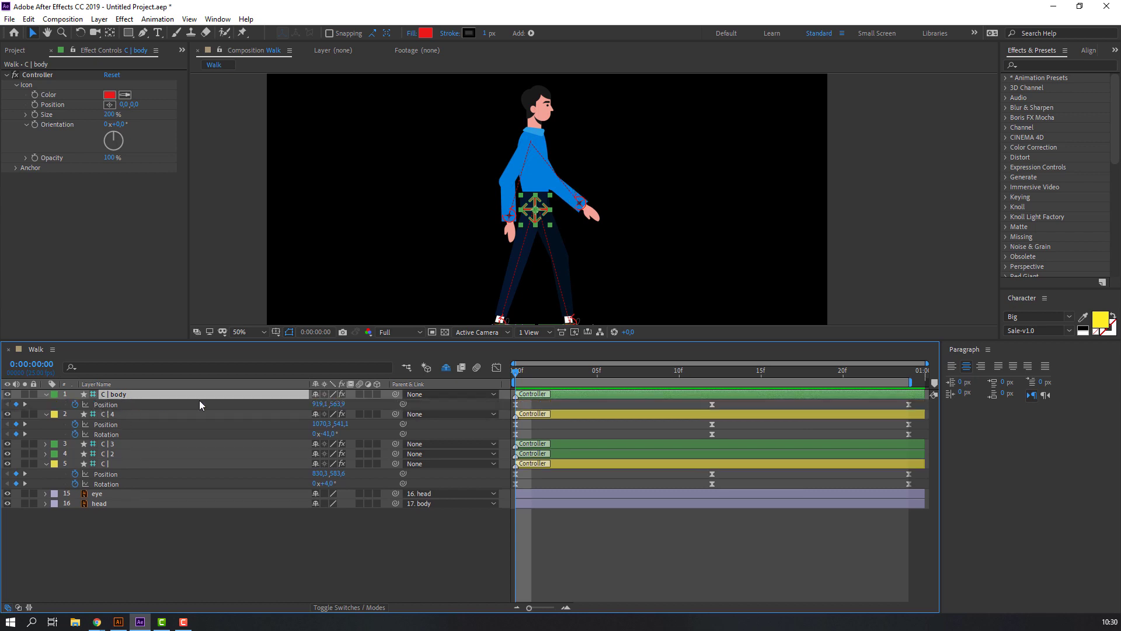
click(46, 414)
click(46, 444)
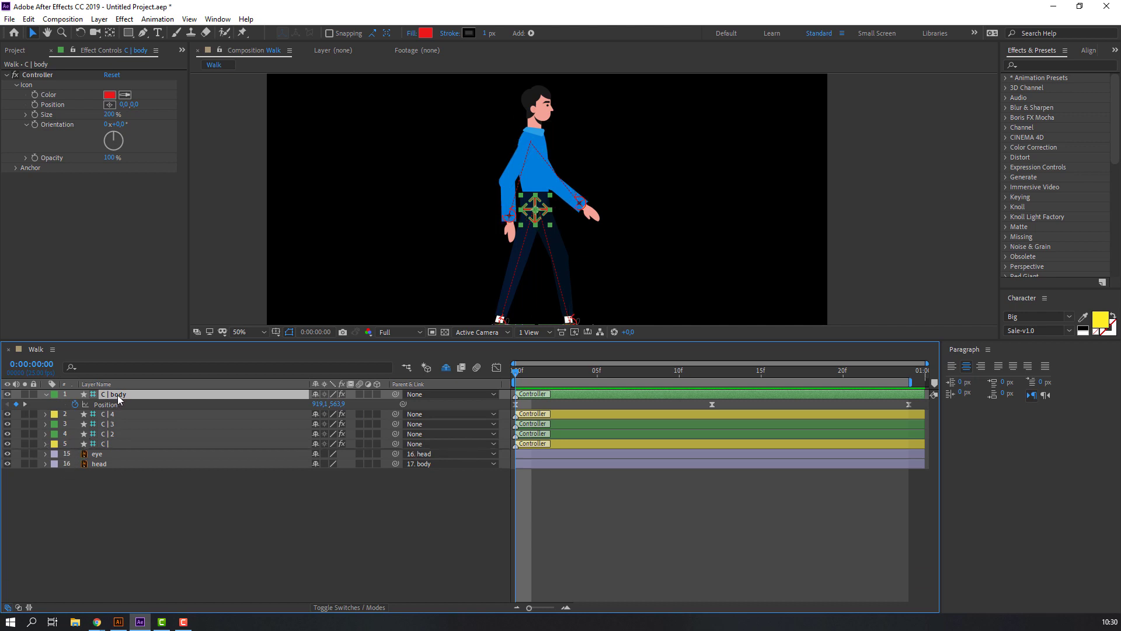
- Show the Rotation property of C | body as well and keyframe it at -3° at 0:00:00:00
key(shift+r)
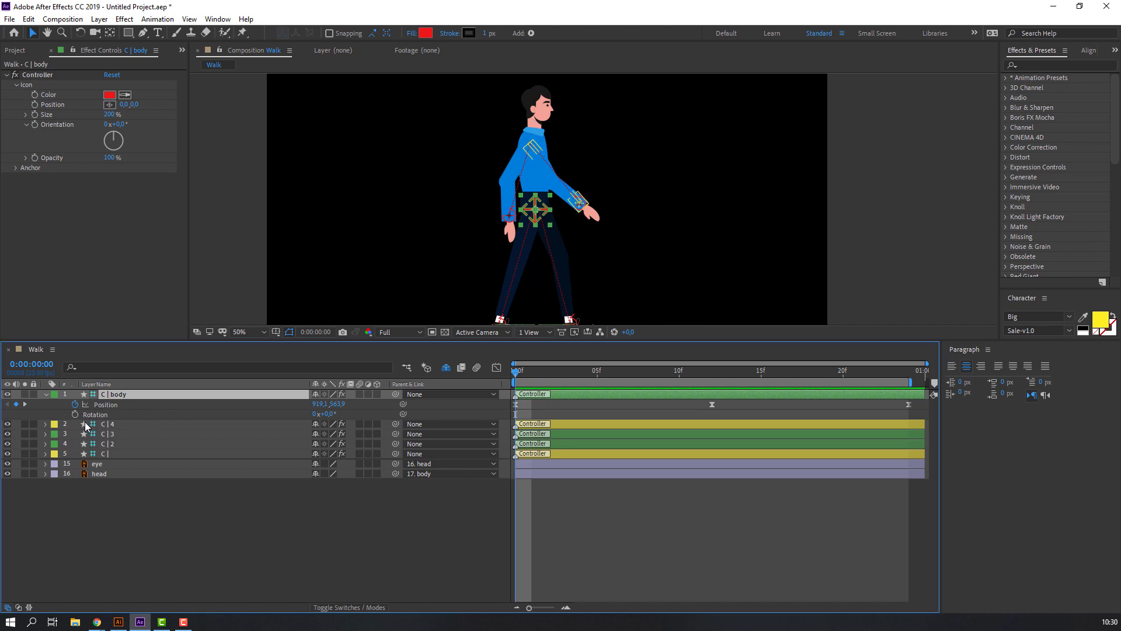
click(75, 414)
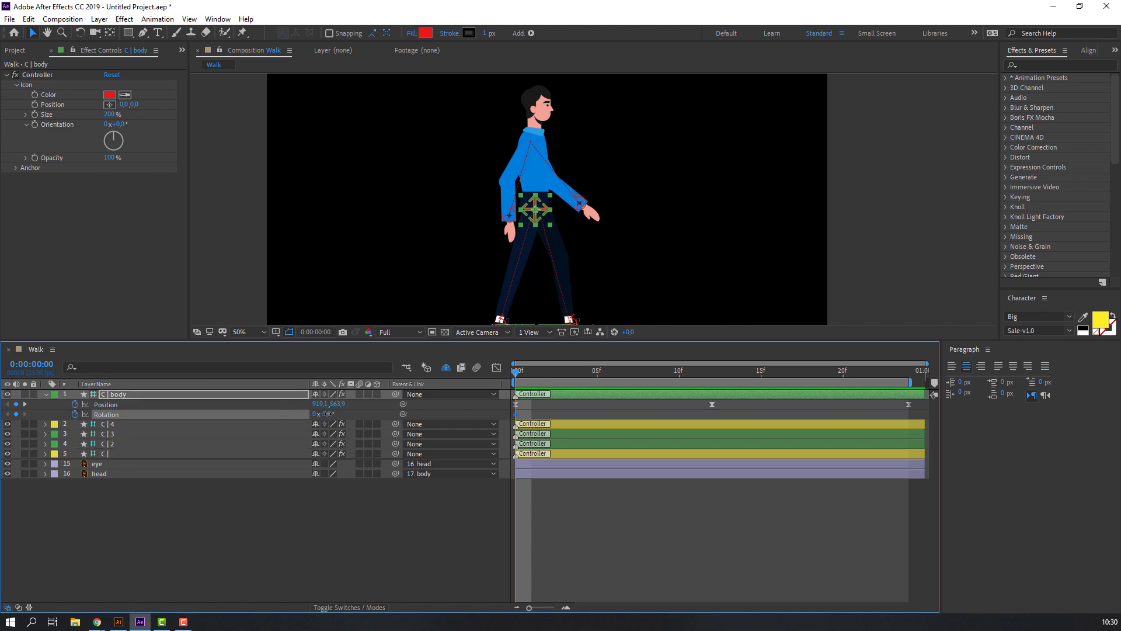
click(326, 414)
text(-3)
key(Return)
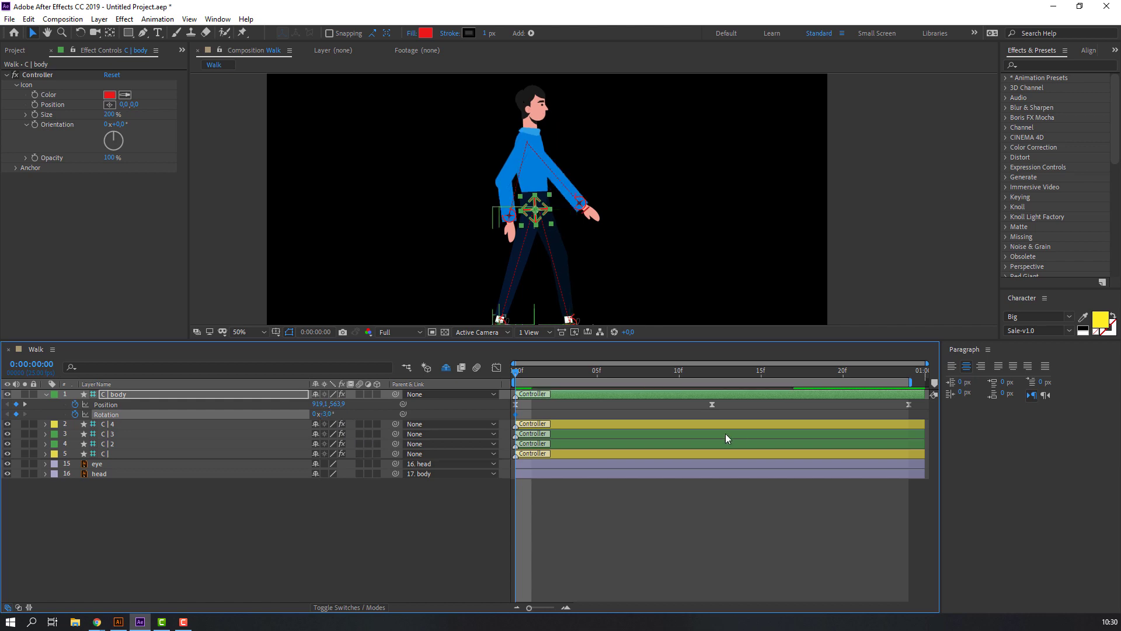
- Set the rotation of the C | body controller to 3° at 0:00:00:12
drag(563, 374, 713, 379)
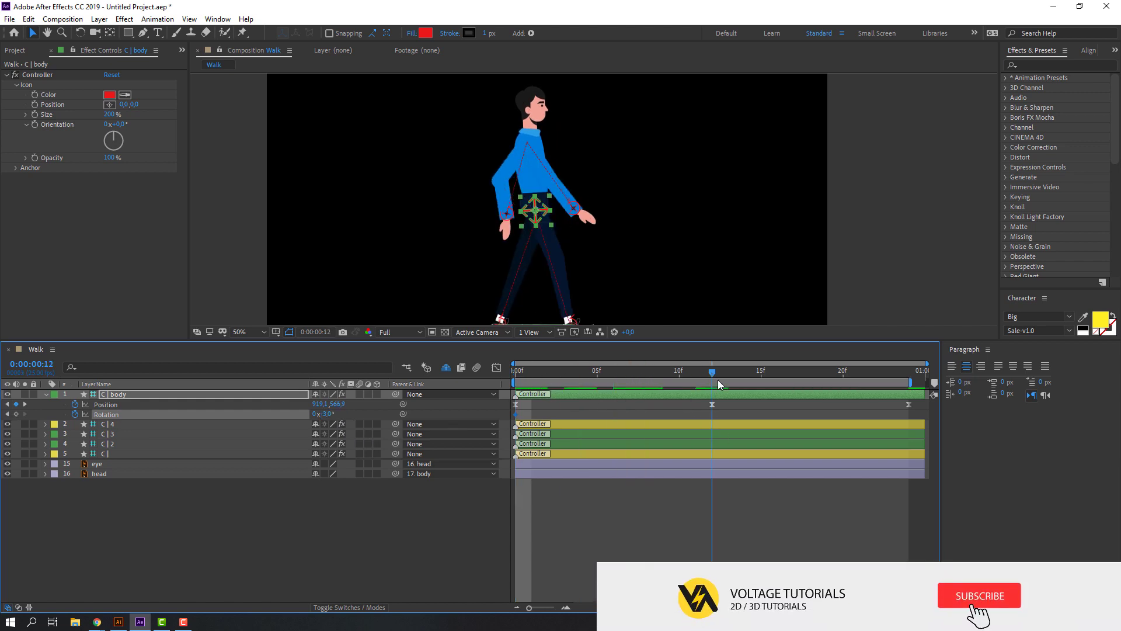
click(326, 413)
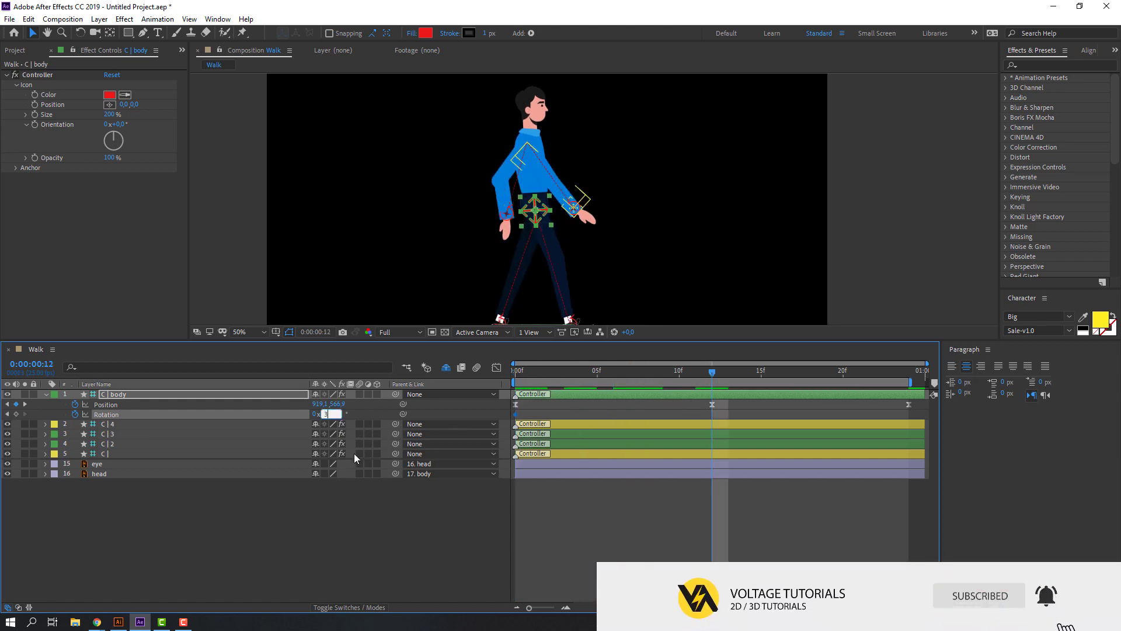
text(3)
key(Return)
- Copy the first rotation keyframe of C | body to 0:00:00:24 and preview the body sway
drag(744, 375, 909, 367)
click(515, 414)
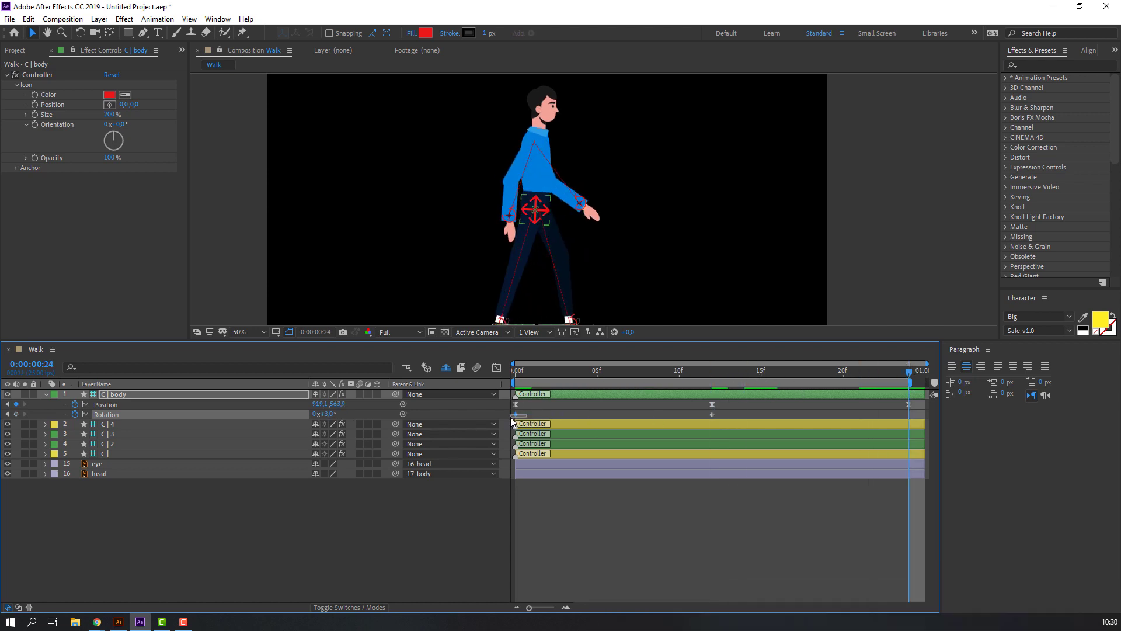
key(ctrl+c)
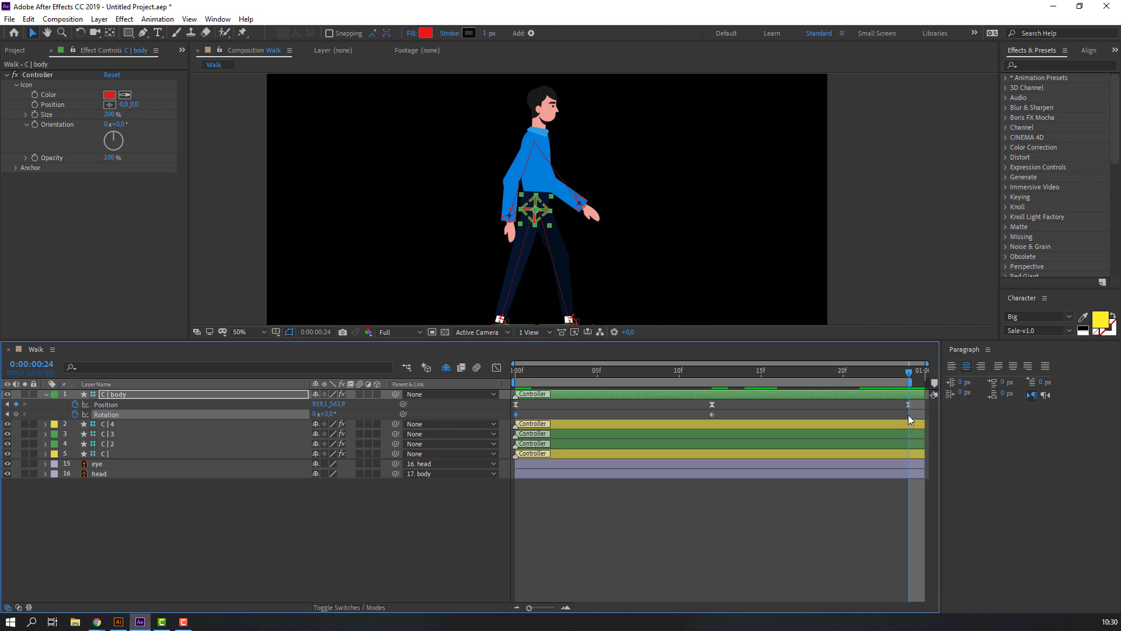
key(ctrl+v)
click(729, 524)
key(space)
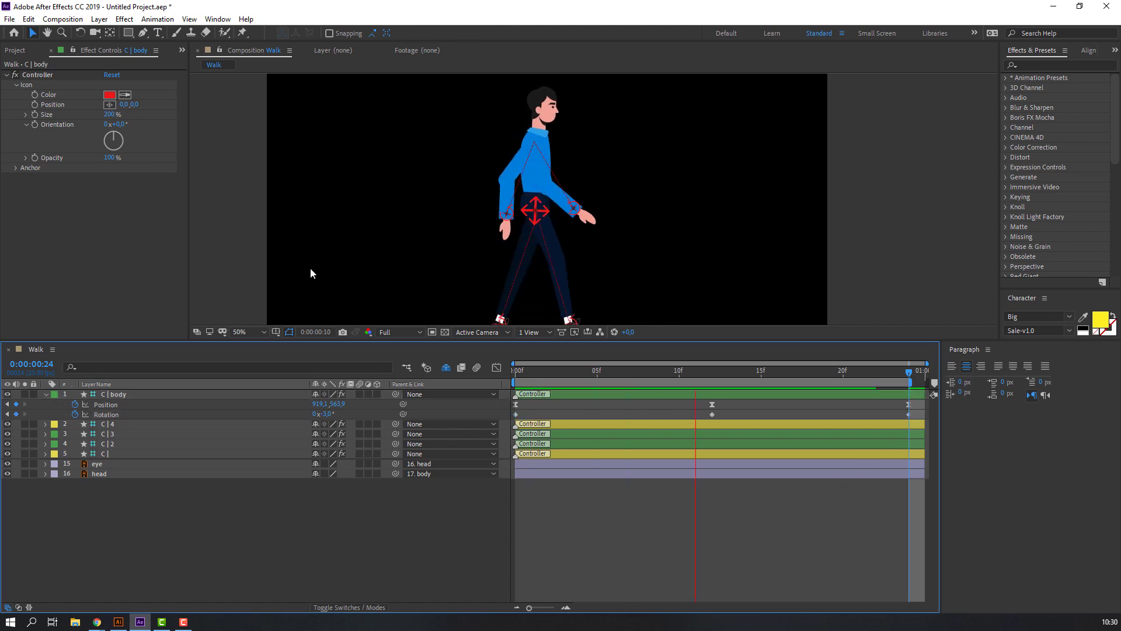
key(comma)
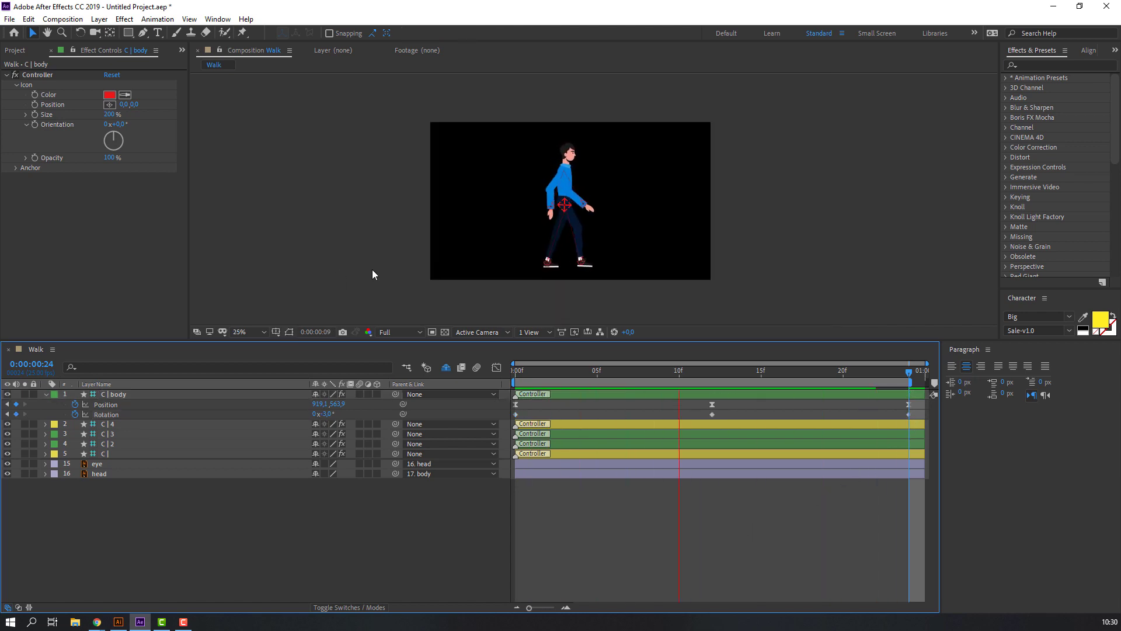
key(space)
- Apply Easy Ease to the three C | body rotation keyframes and preview the walk
drag(906, 416, 504, 413)
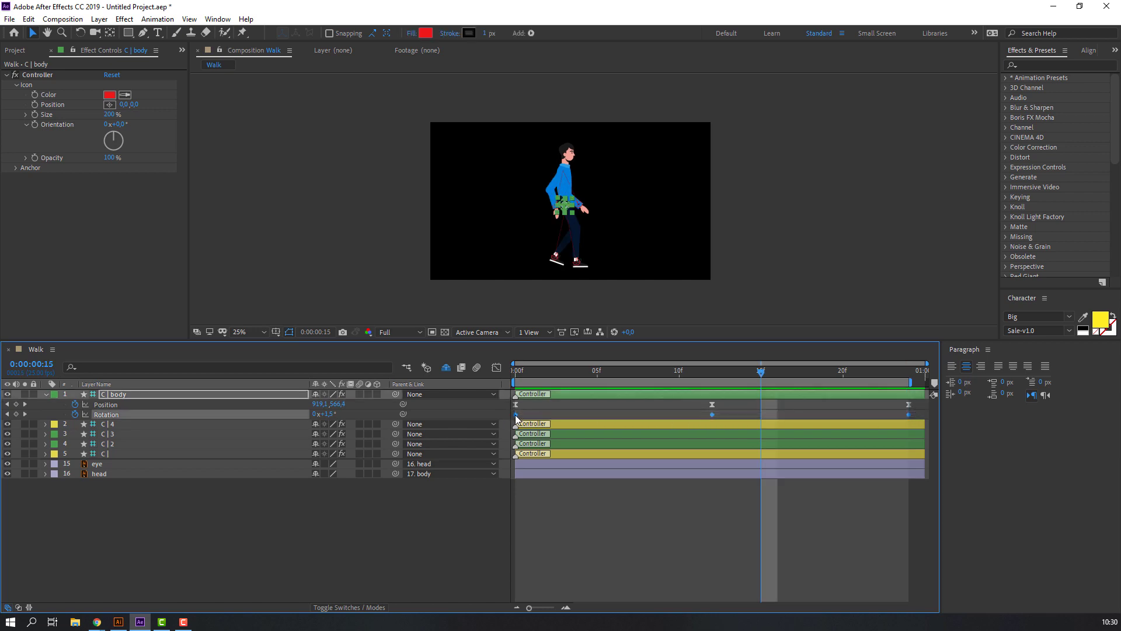
right_click(516, 417)
mouse_move(562, 560)
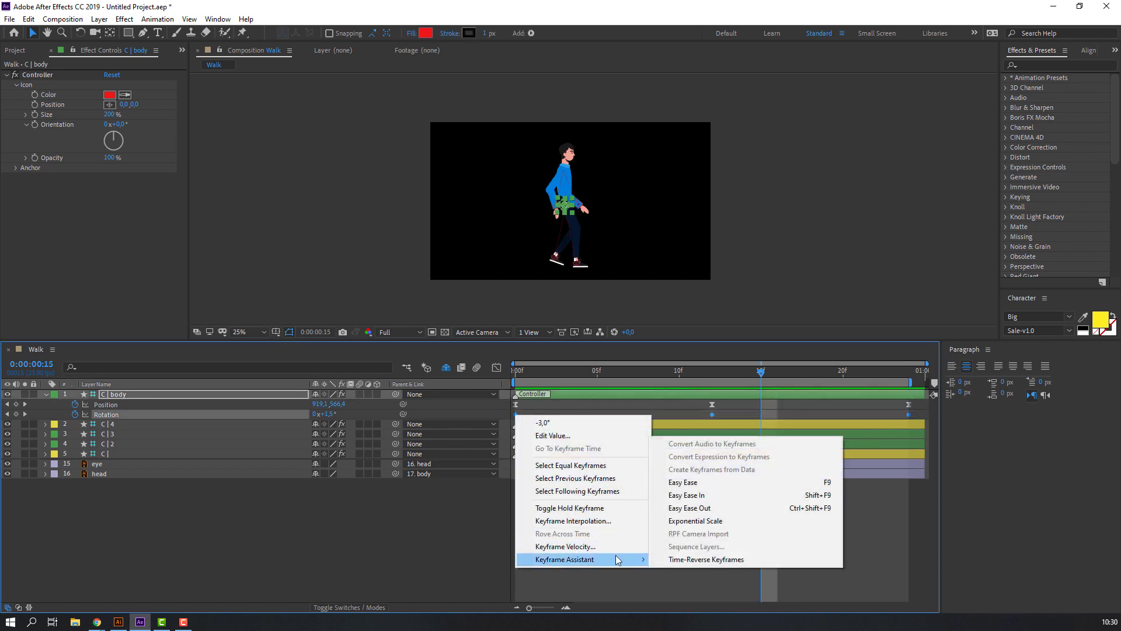
click(702, 487)
click(664, 554)
key(space)
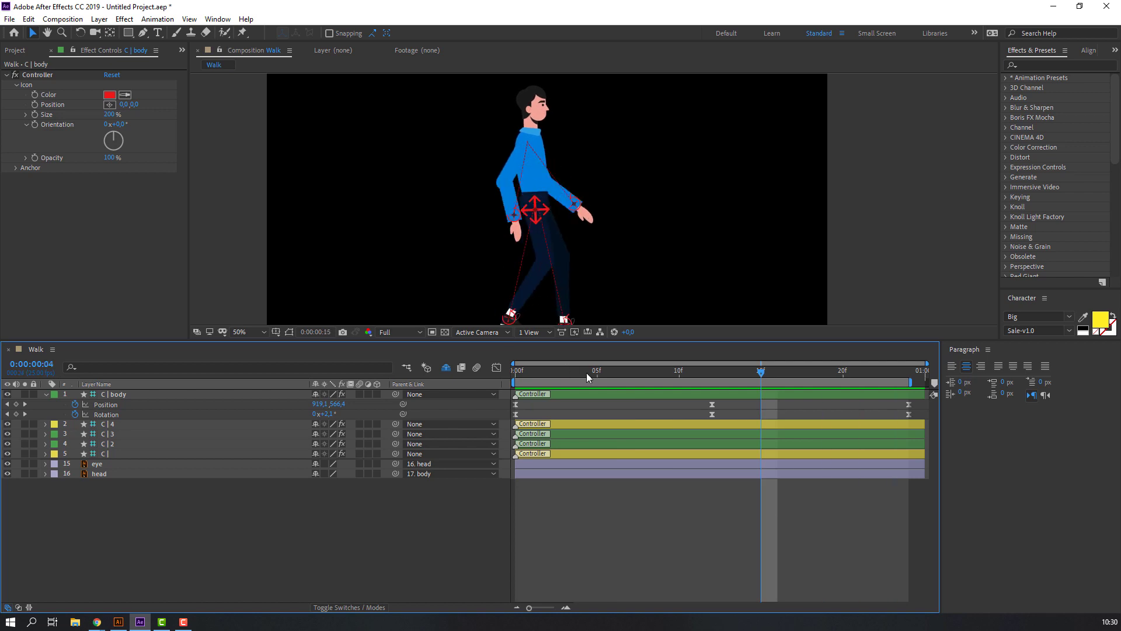
- Collapse the C | body properties and add a Rotation keyframe to the head layer at 0:00:00:00
drag(586, 373, 512, 372)
click(46, 394)
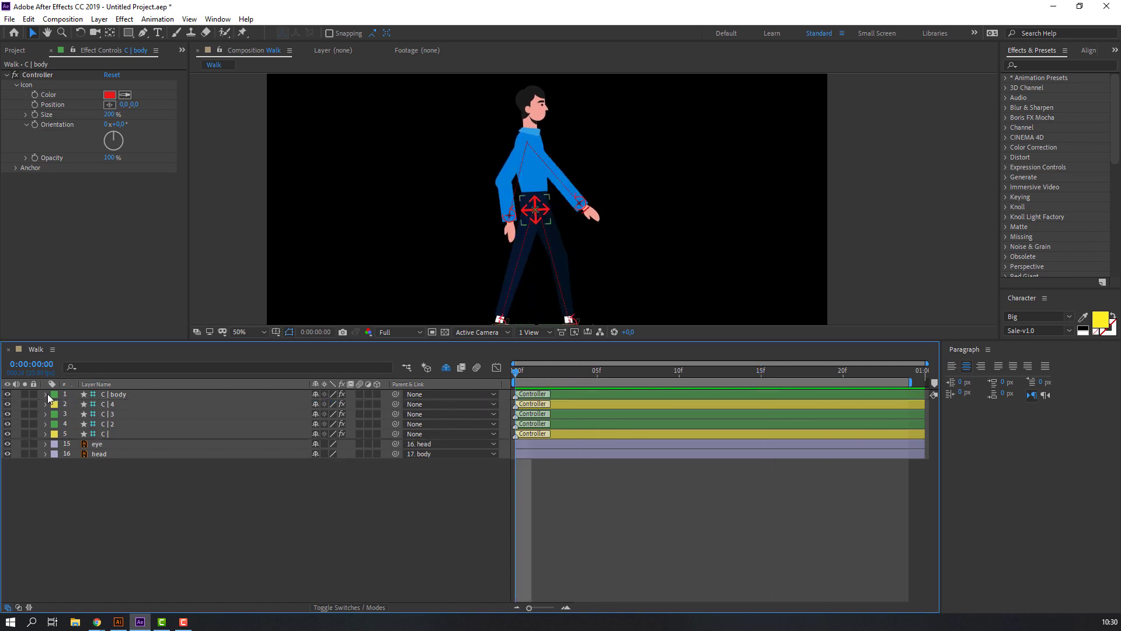
click(104, 456)
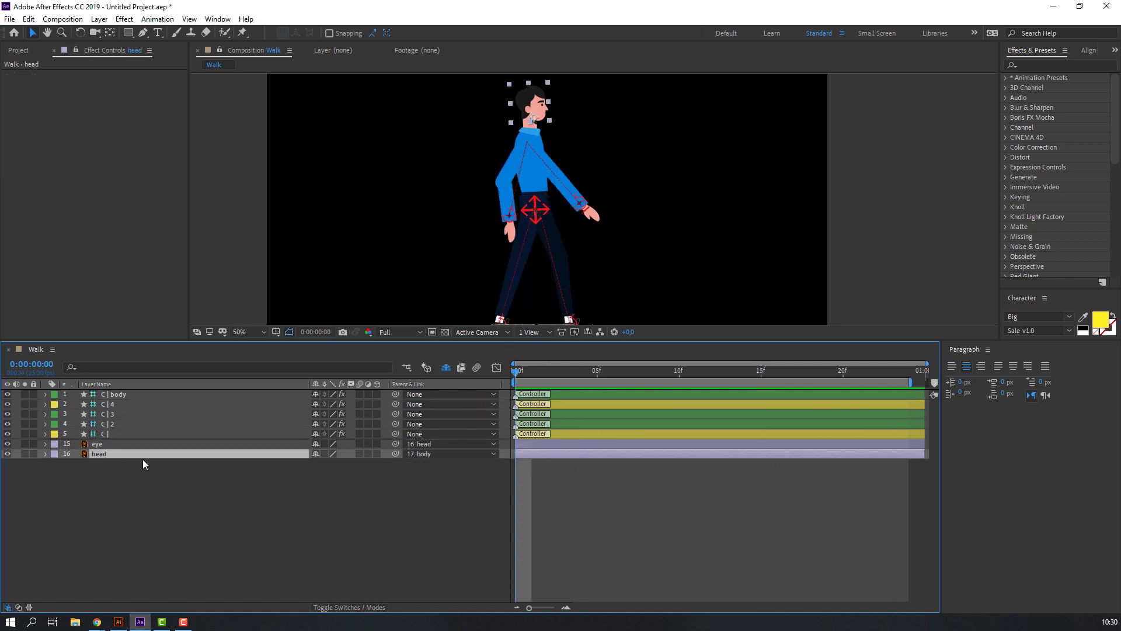
key(r)
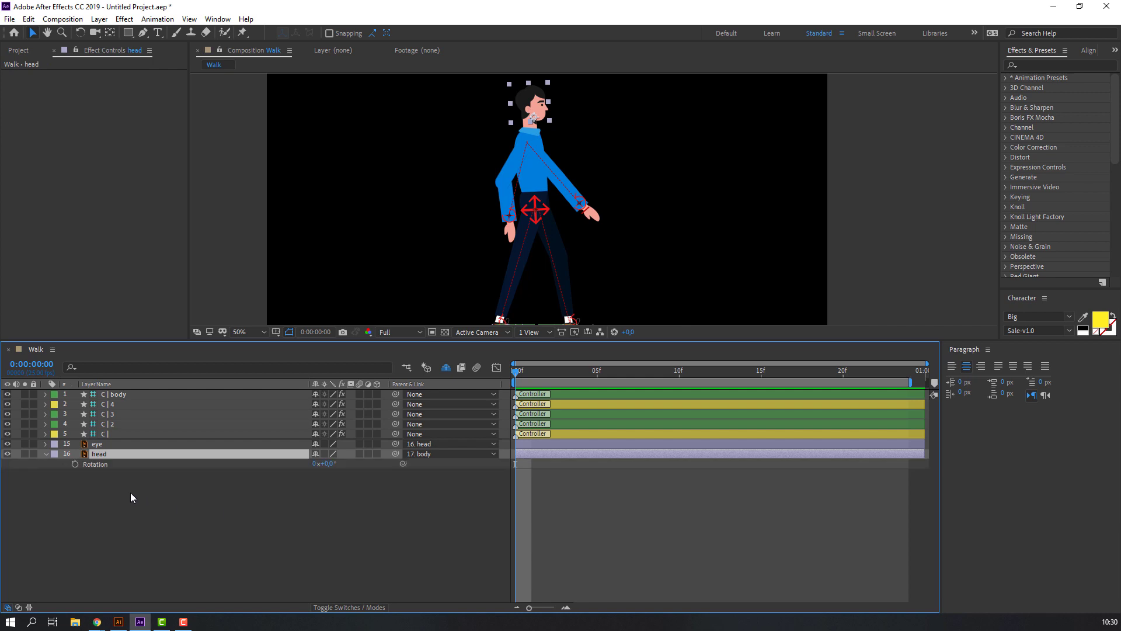
click(75, 463)
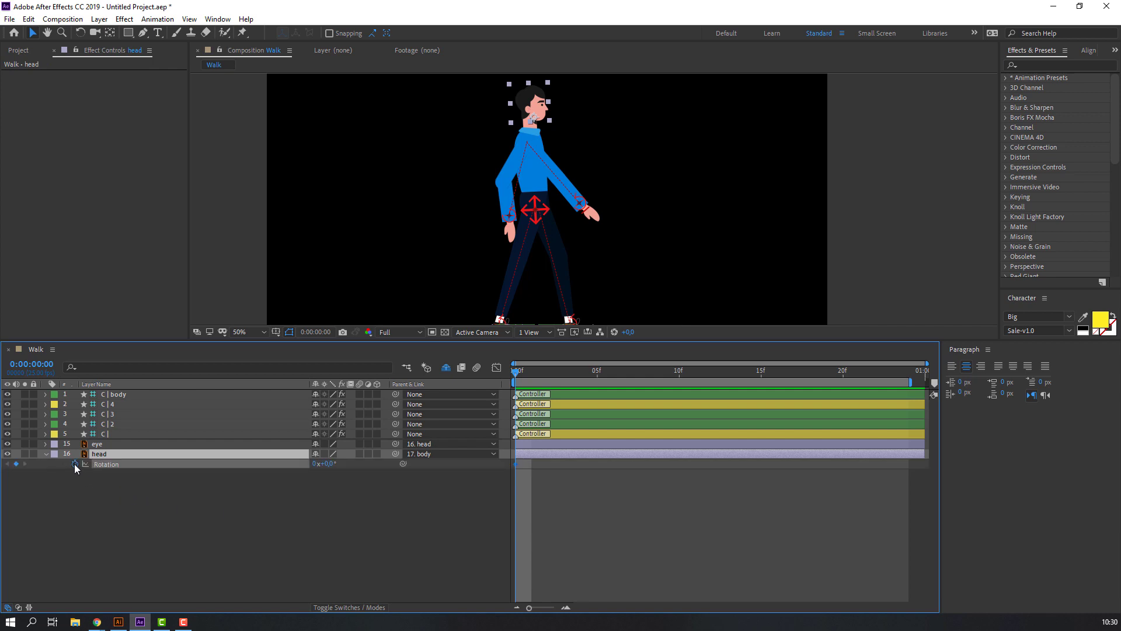
- Rotate the head layer to about -12° at 0:00:00:12
click(679, 372)
drag(680, 372, 704, 370)
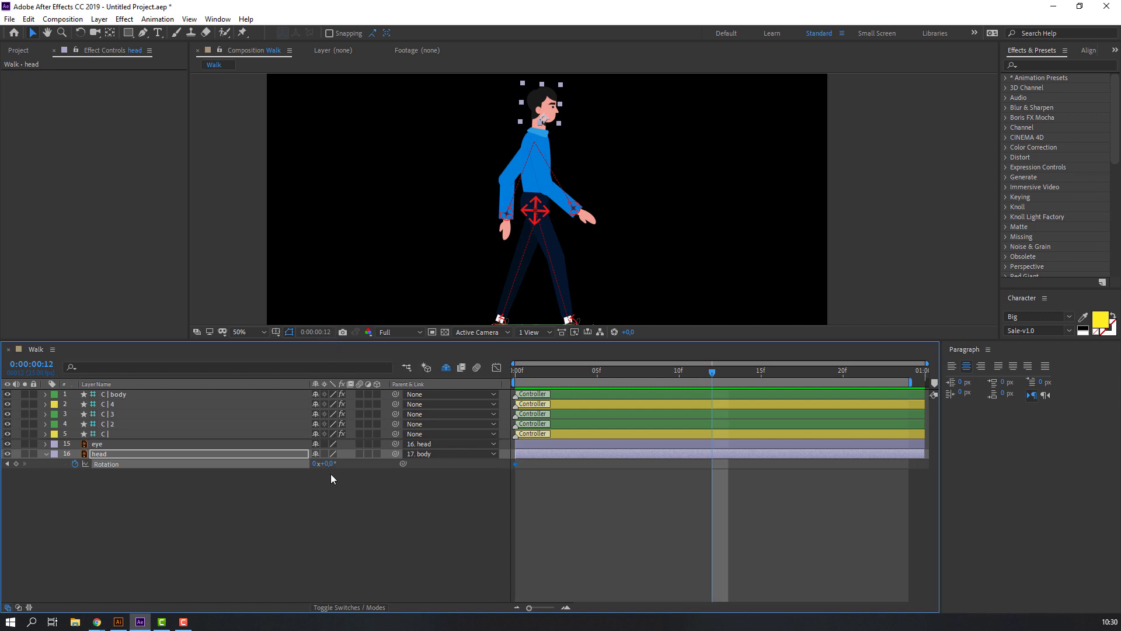
drag(331, 464, 324, 465)
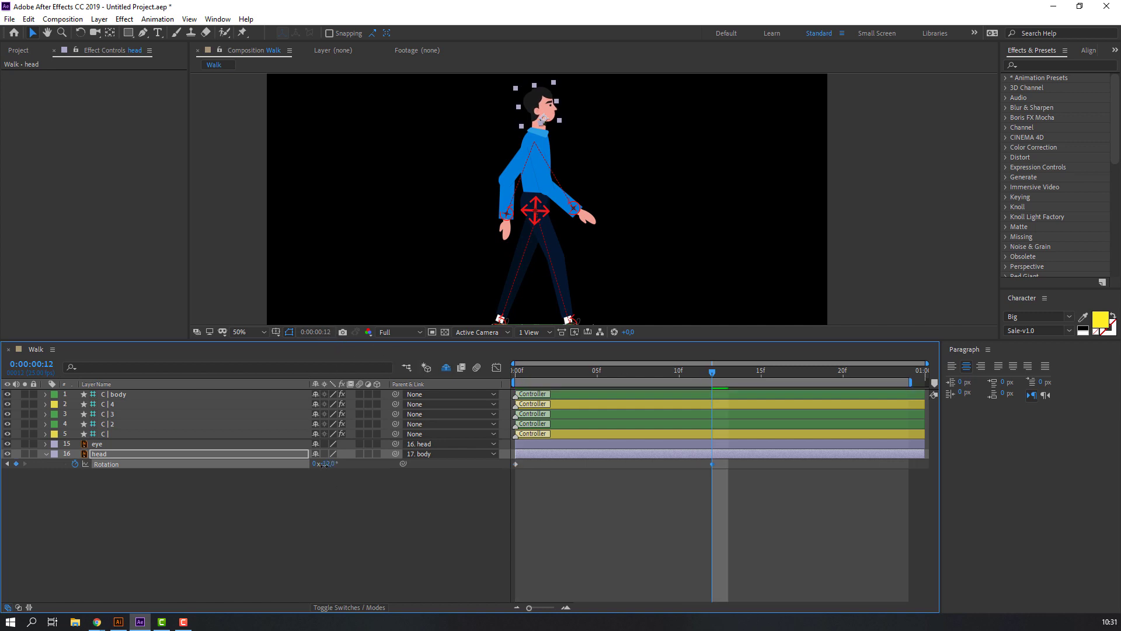
- Set the head layer's rotation to 0° at 0:00:00:24 and preview the head movement
drag(716, 372, 921, 376)
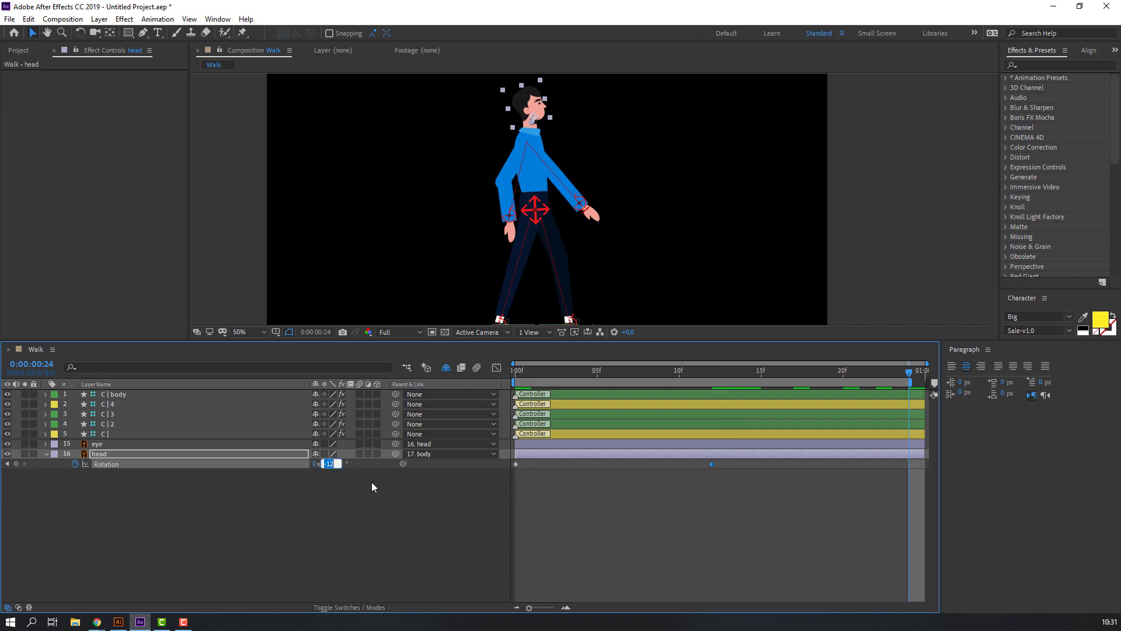
text(0)
key(Return)
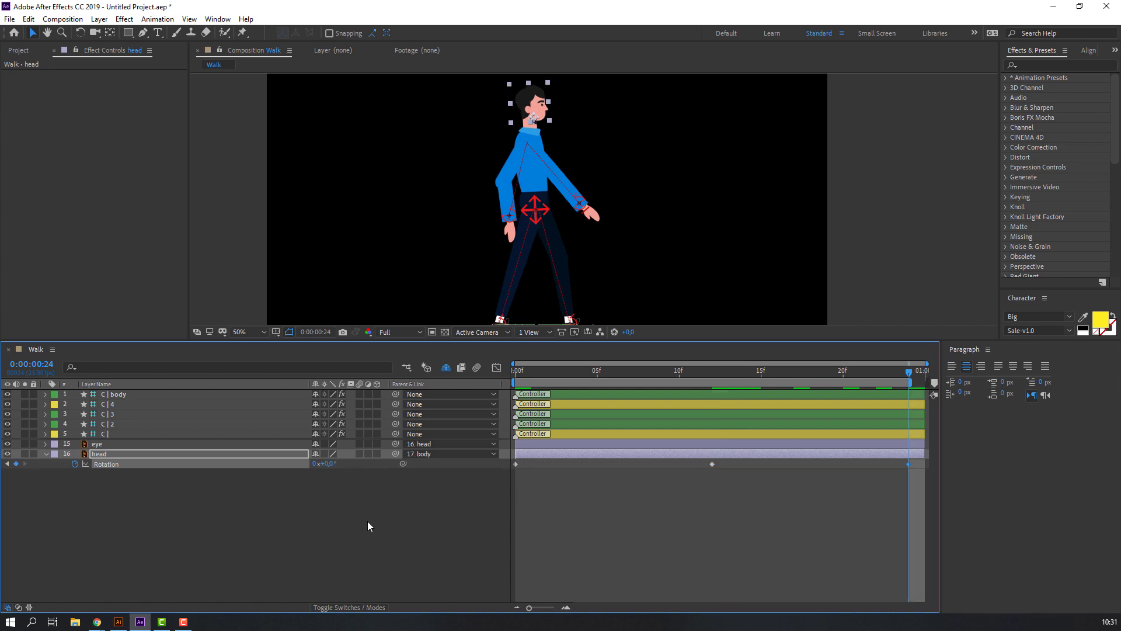
click(367, 521)
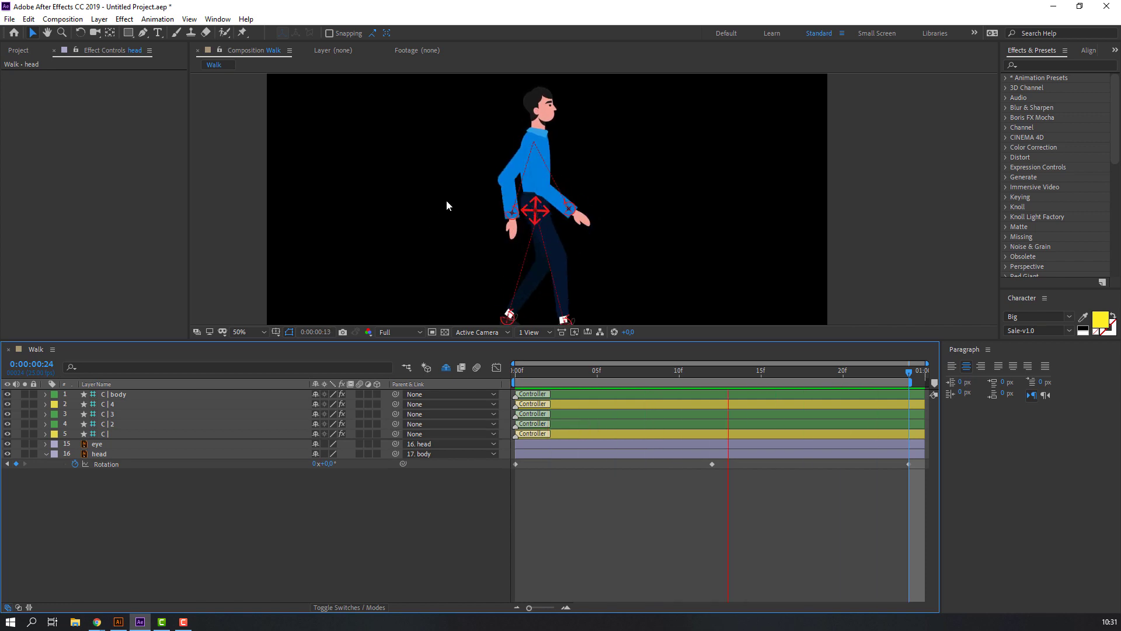
- Show the eye layer's Scale property at 0:00:00:00 and unlink its horizontal and vertical proportions
scroll(449, 211, up, 1)
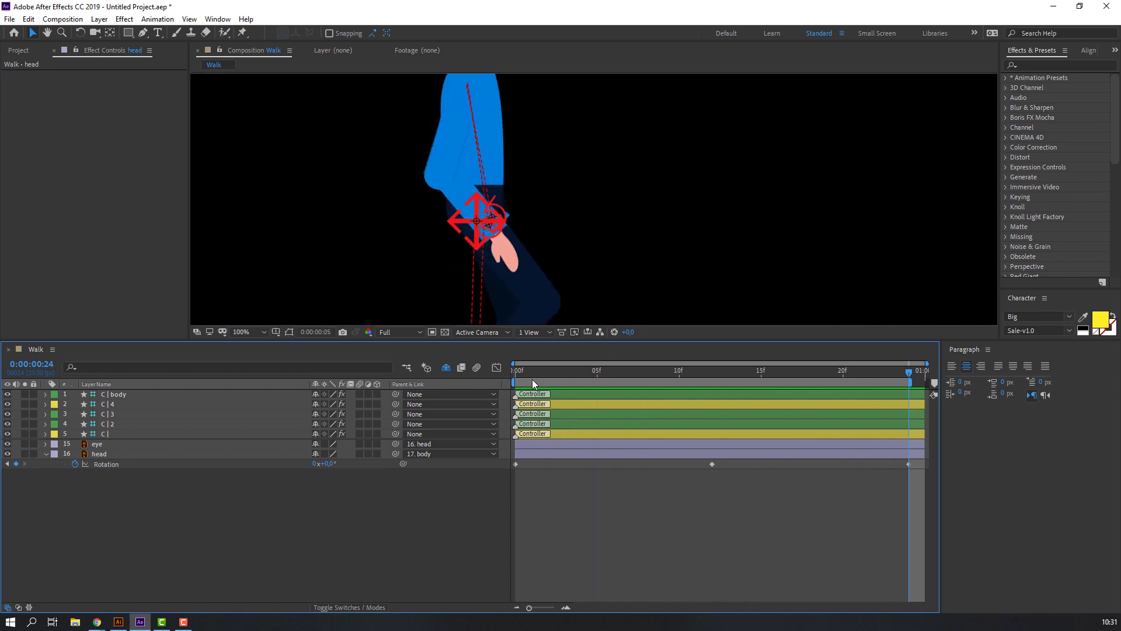
click(515, 373)
drag(483, 87, 530, 243)
scroll(558, 226, up, 3)
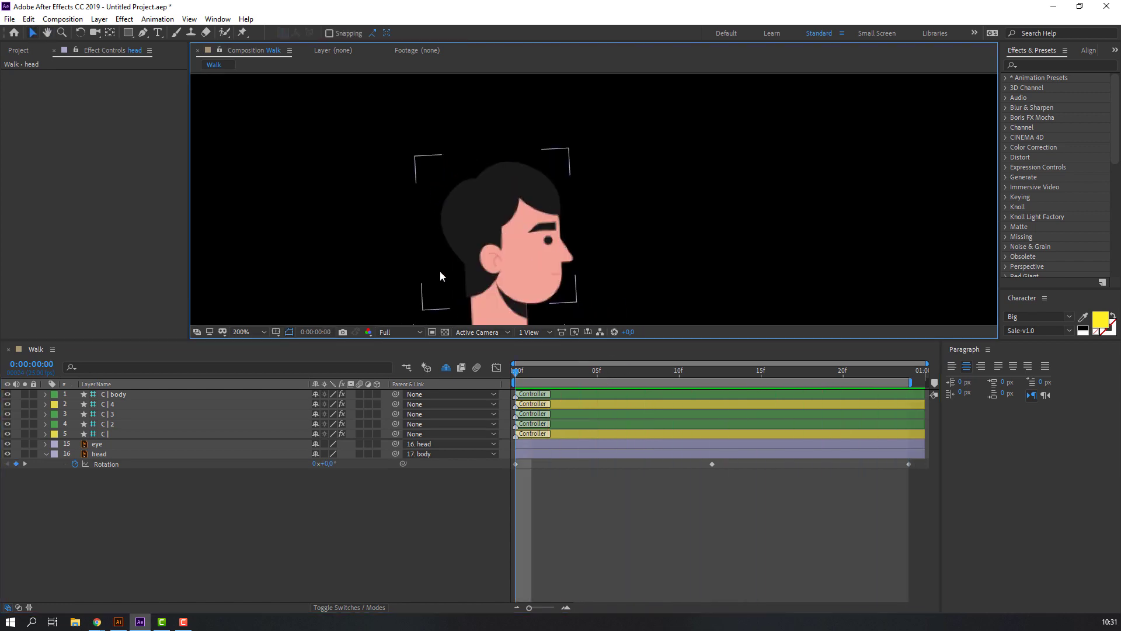
click(112, 443)
key(s)
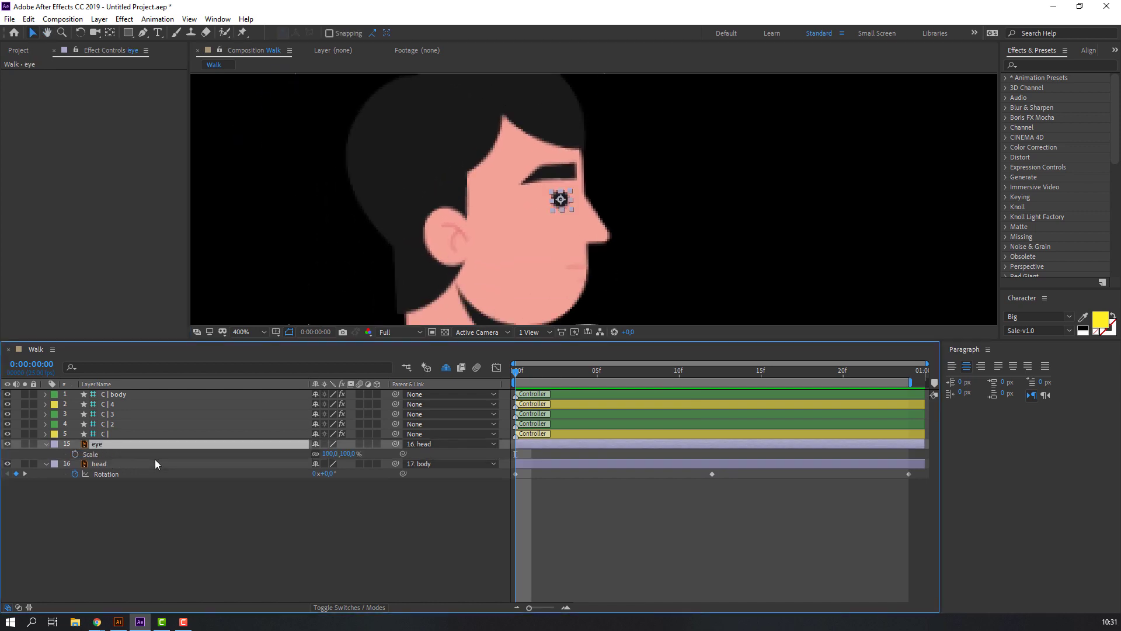
click(315, 453)
- Try squashing the eye vertically, undo it, and add a Scale keyframe to the eye layer at 0:00:00:00
mouse_move(346, 454)
mouse_down()
mouse_move(301, 453)
mouse_move(344, 454)
mouse_move(305, 454)
mouse_move(330, 456)
mouse_up()
key(ctrl+z)
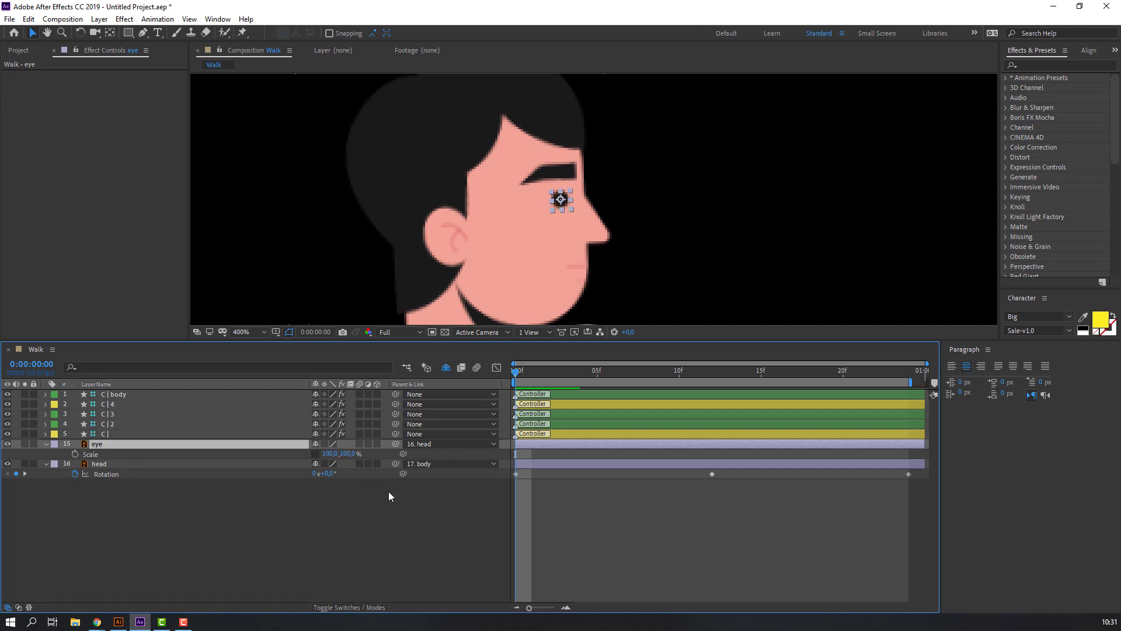
click(319, 533)
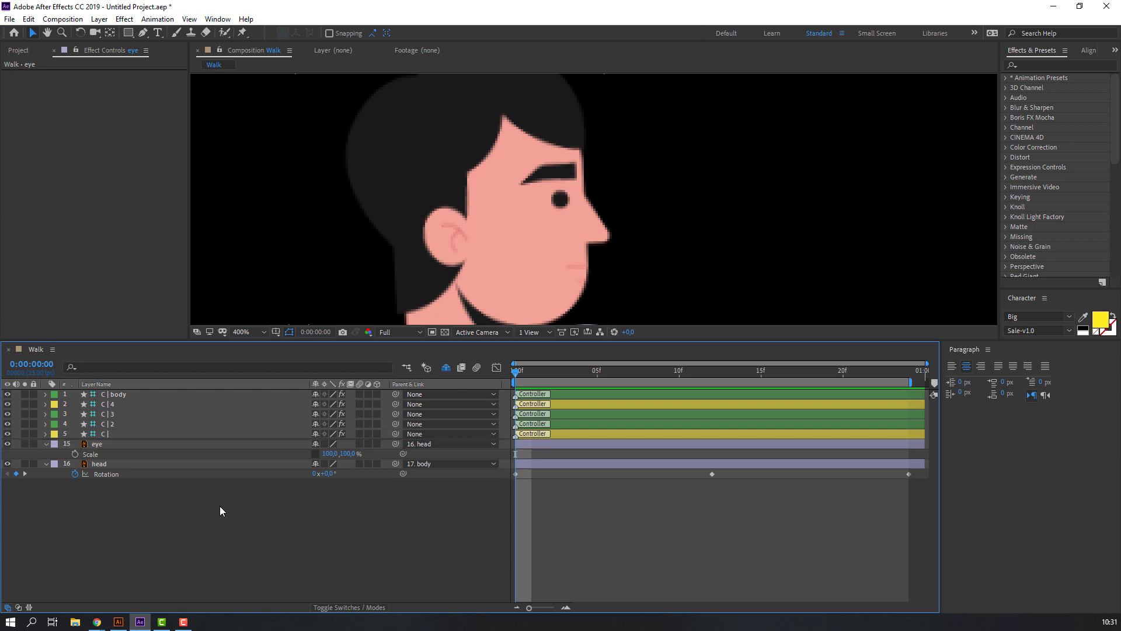
click(76, 454)
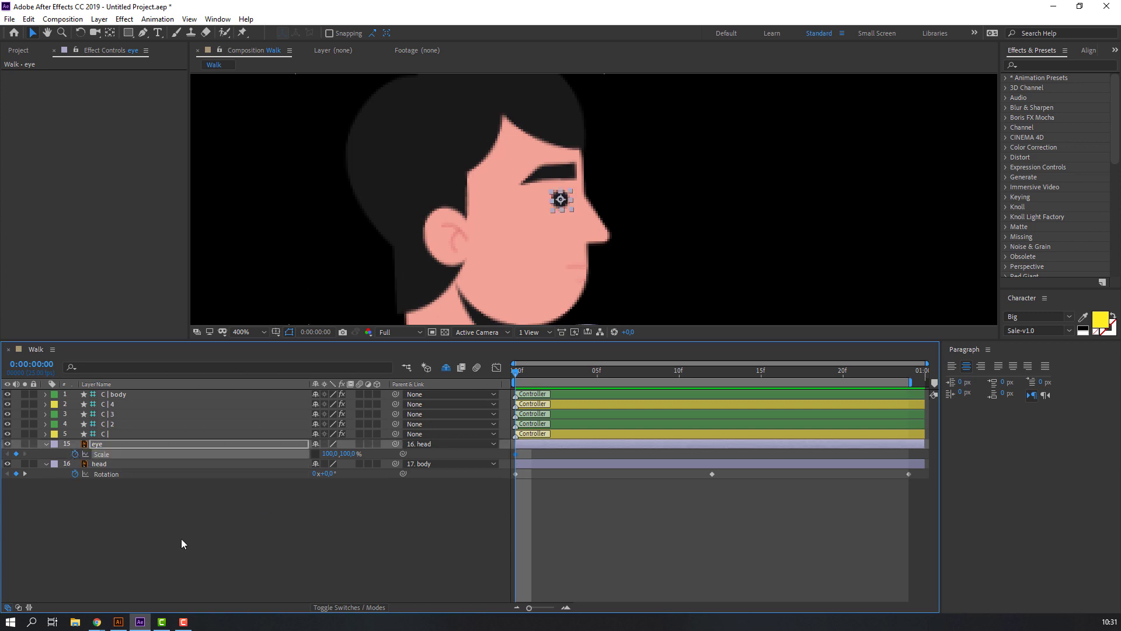
- Set the eye's vertical scale to 5% at 0:00:00:04 to close the eye
key(Page_Down)
key(Page_Down)
key(Page_Down)
key(Page_Down)
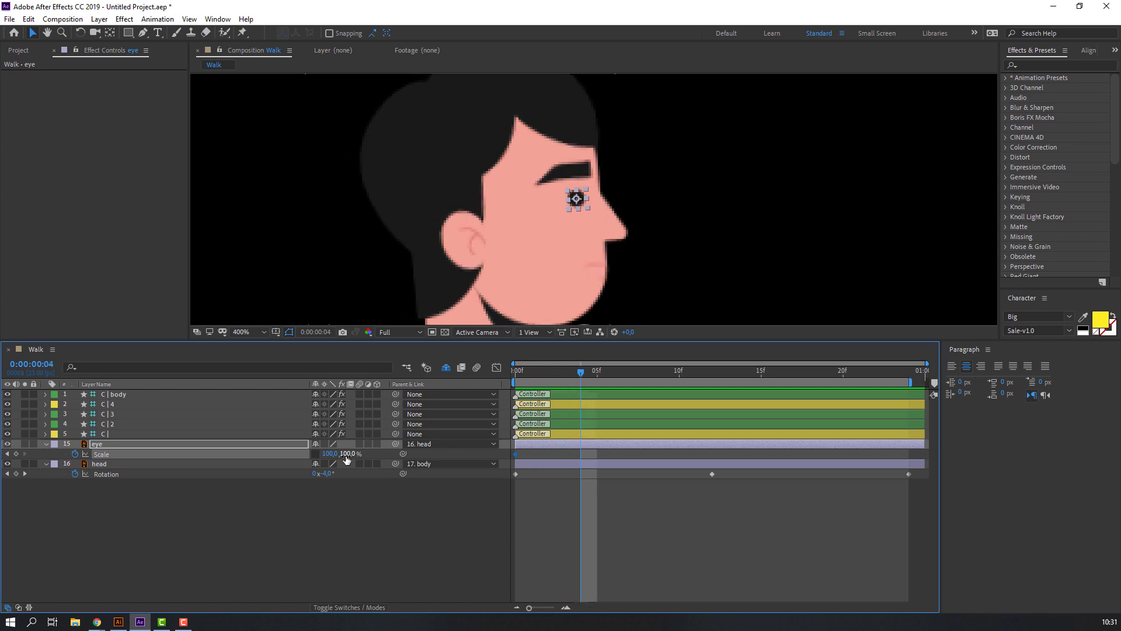
text(5)
key(Return)
click(338, 515)
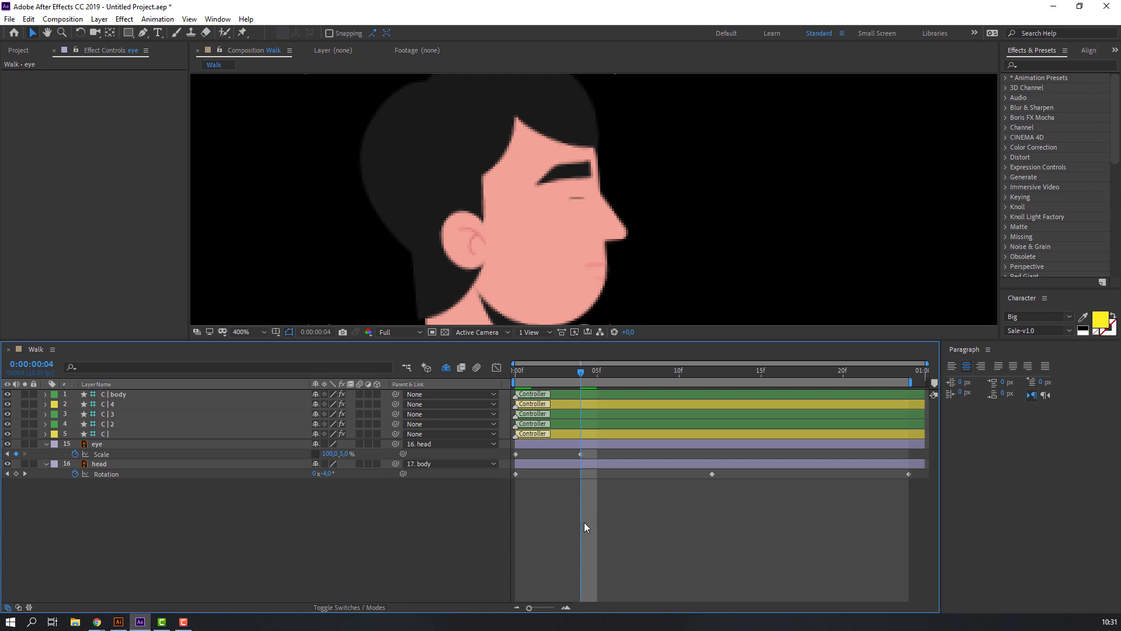
- Set the eye's vertical scale to 100% at 0:00:00:08 and preview the blink
key(Page_Down)
key(Page_Down)
key(Page_Down)
key(Page_Down)
click(351, 453)
text(100)
key(Return)
key(space)
scroll(471, 254, down, 1)
key(comma)
key(space)
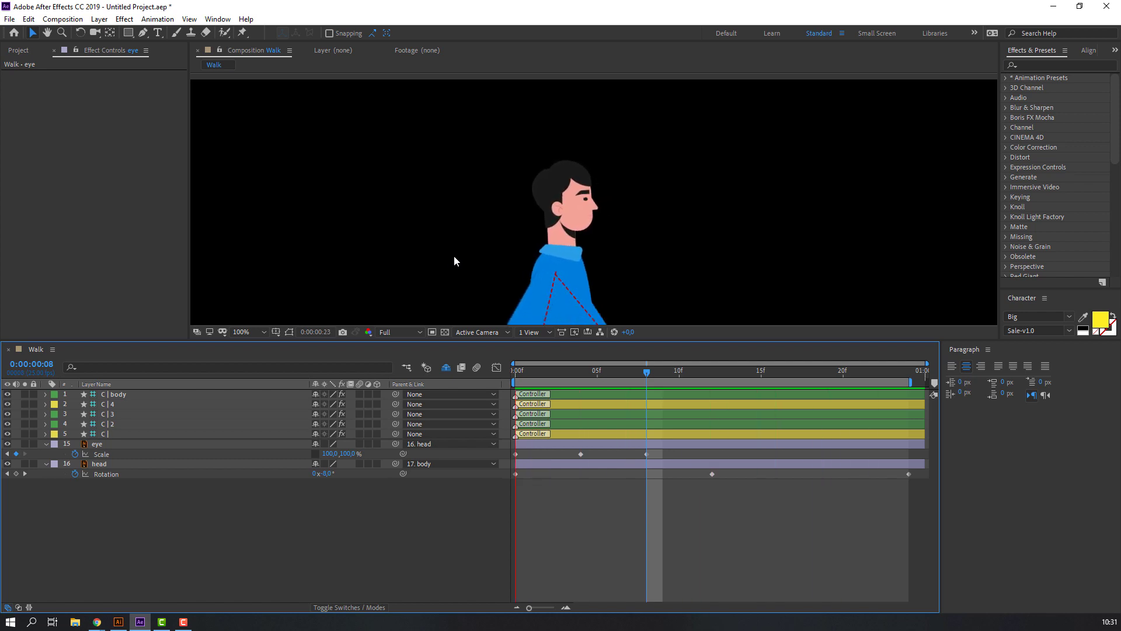
- Apply Easy Ease to the three Scale keyframes of the eye layer
drag(661, 451, 510, 460)
right_click(517, 454)
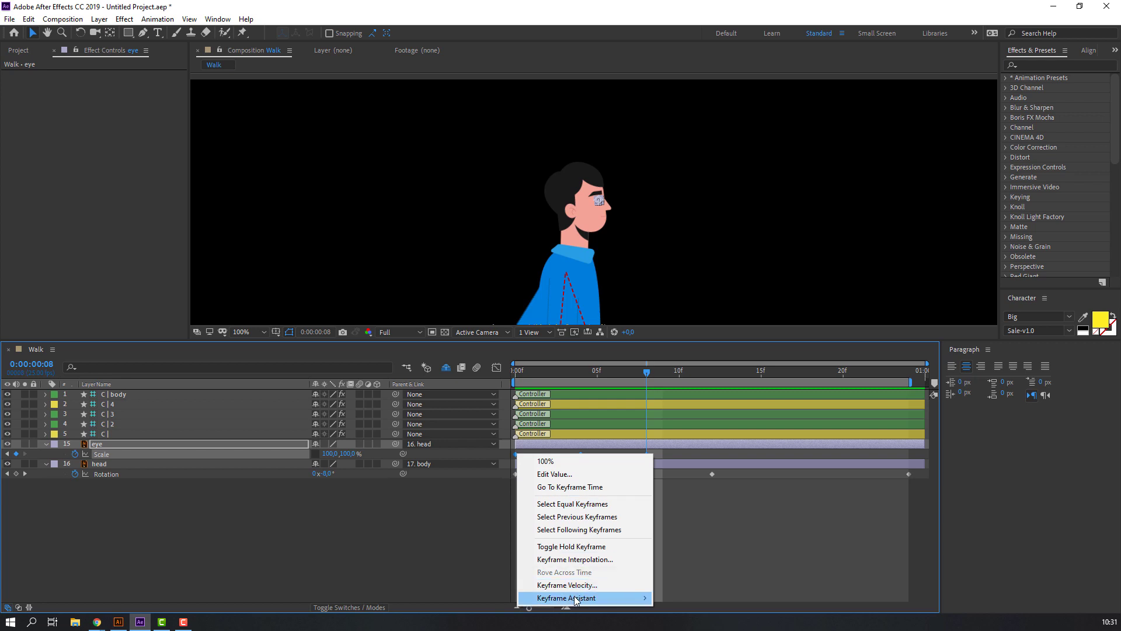
mouse_move(575, 599)
click(694, 520)
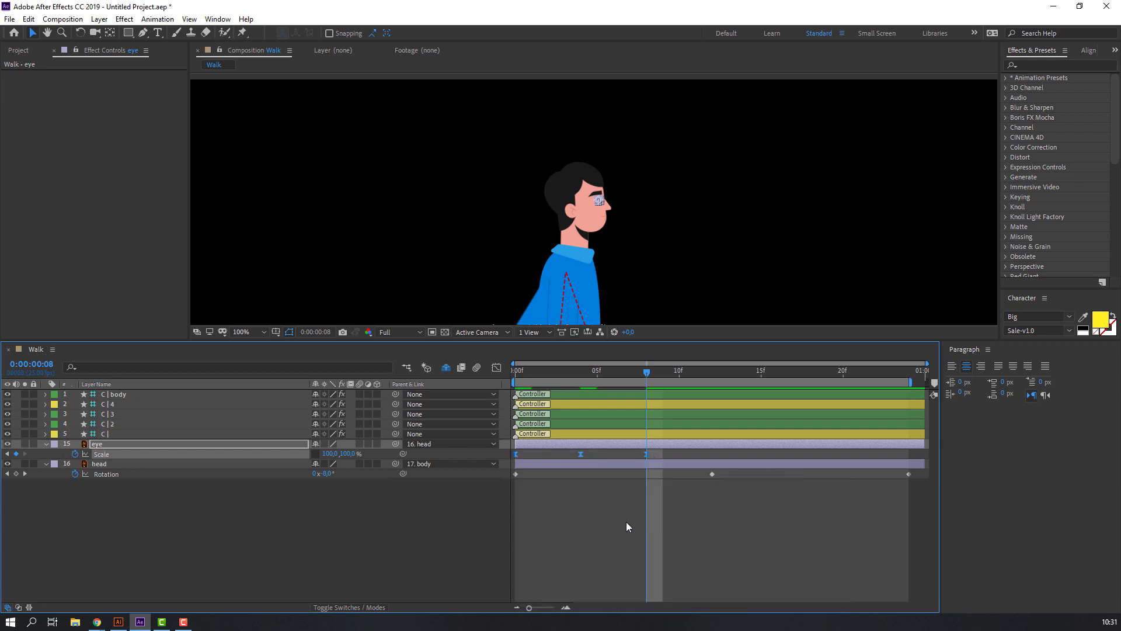
click(186, 501)
- Apply Easy Ease to all Rotation keyframes of the head layer
click(107, 475)
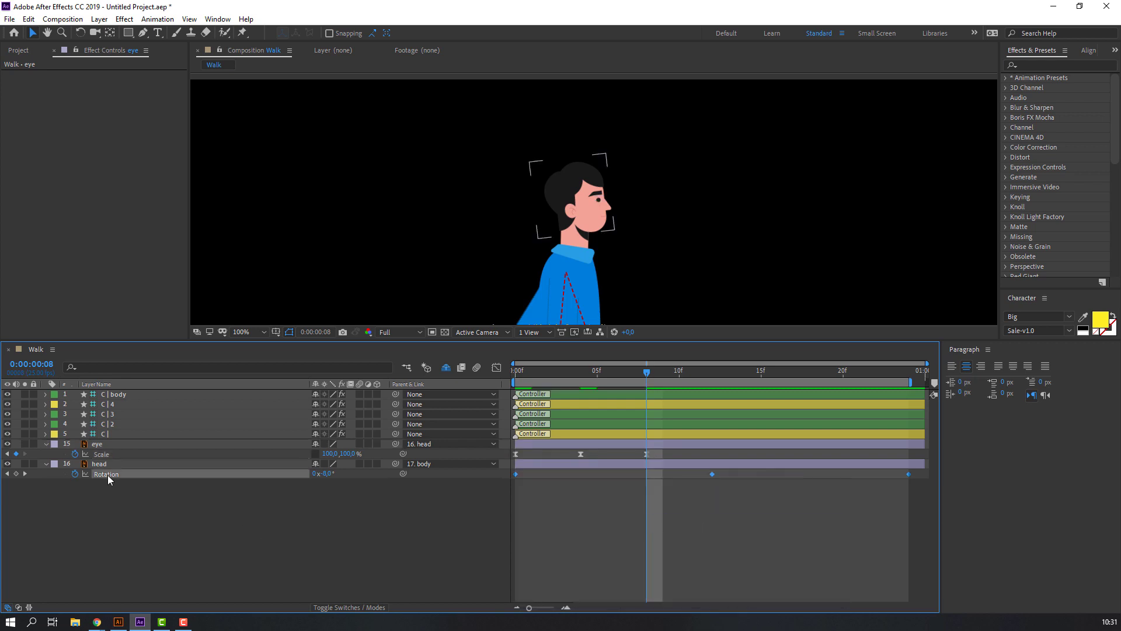
right_click(513, 474)
mouse_move(563, 467)
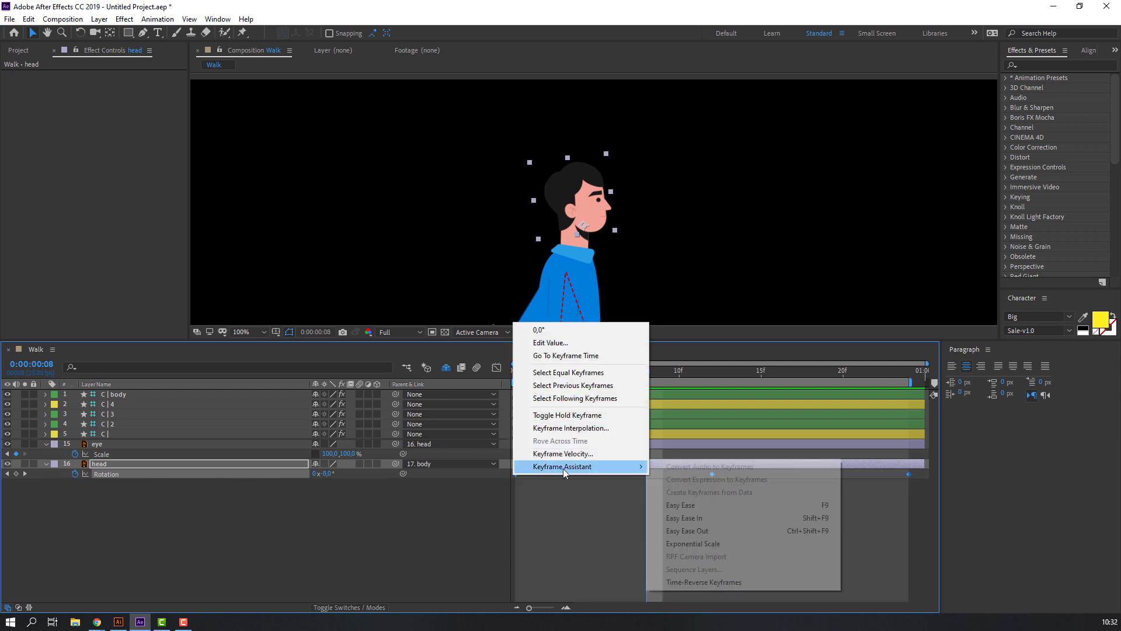
click(680, 504)
click(632, 534)
- Collapse the eye and head layer properties and preview the walk with the whole composition fitted in view
click(47, 444)
click(48, 453)
click(244, 332)
click(255, 359)
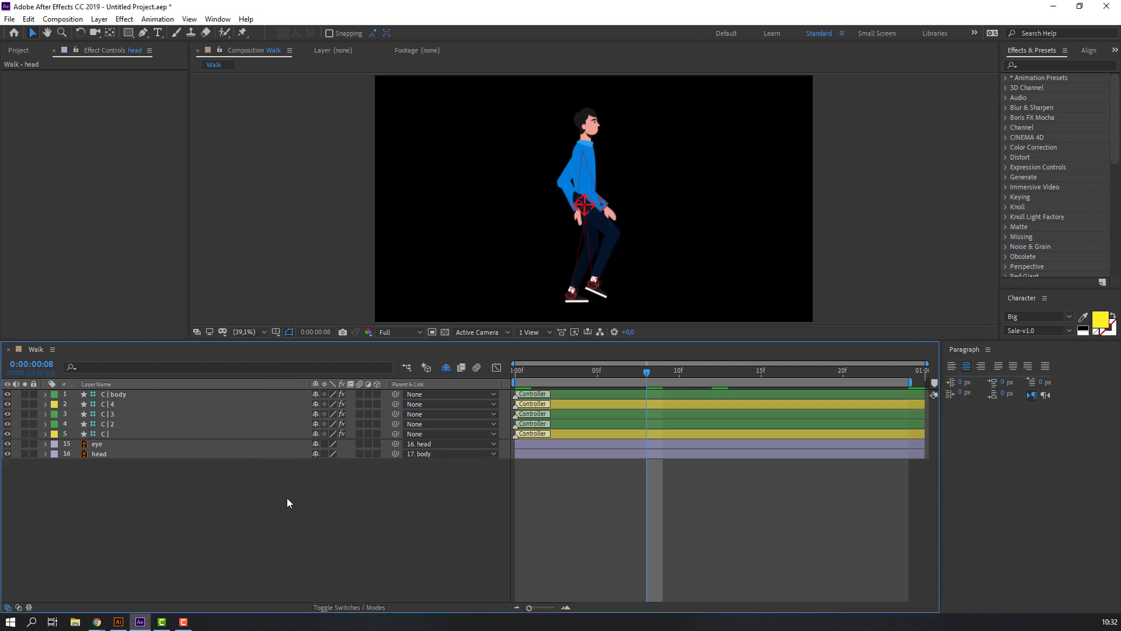
key(space)
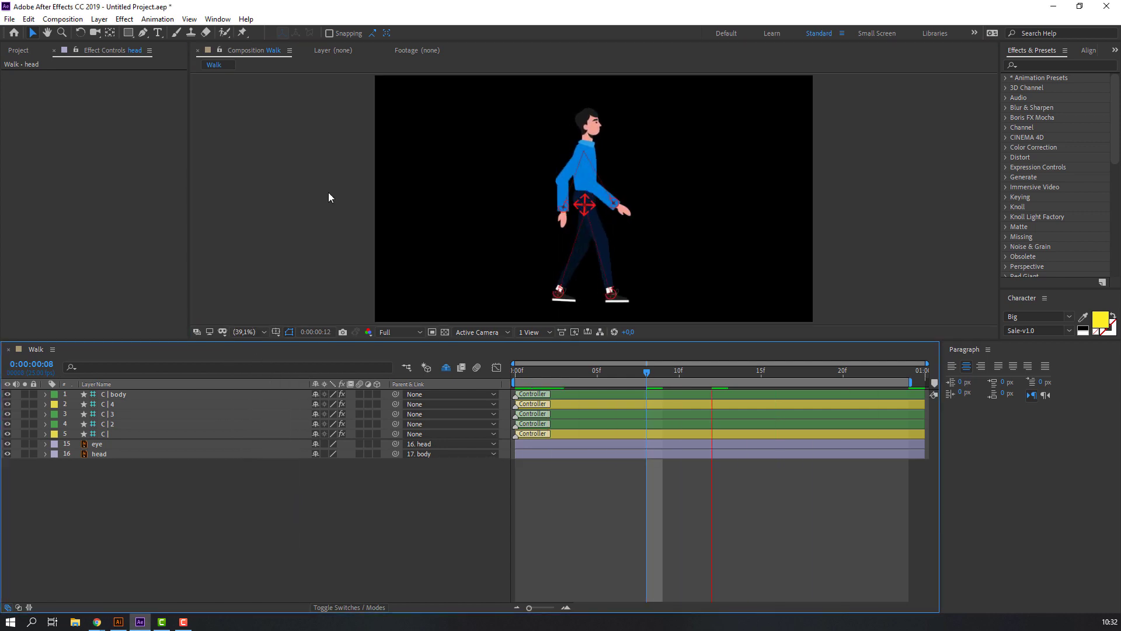